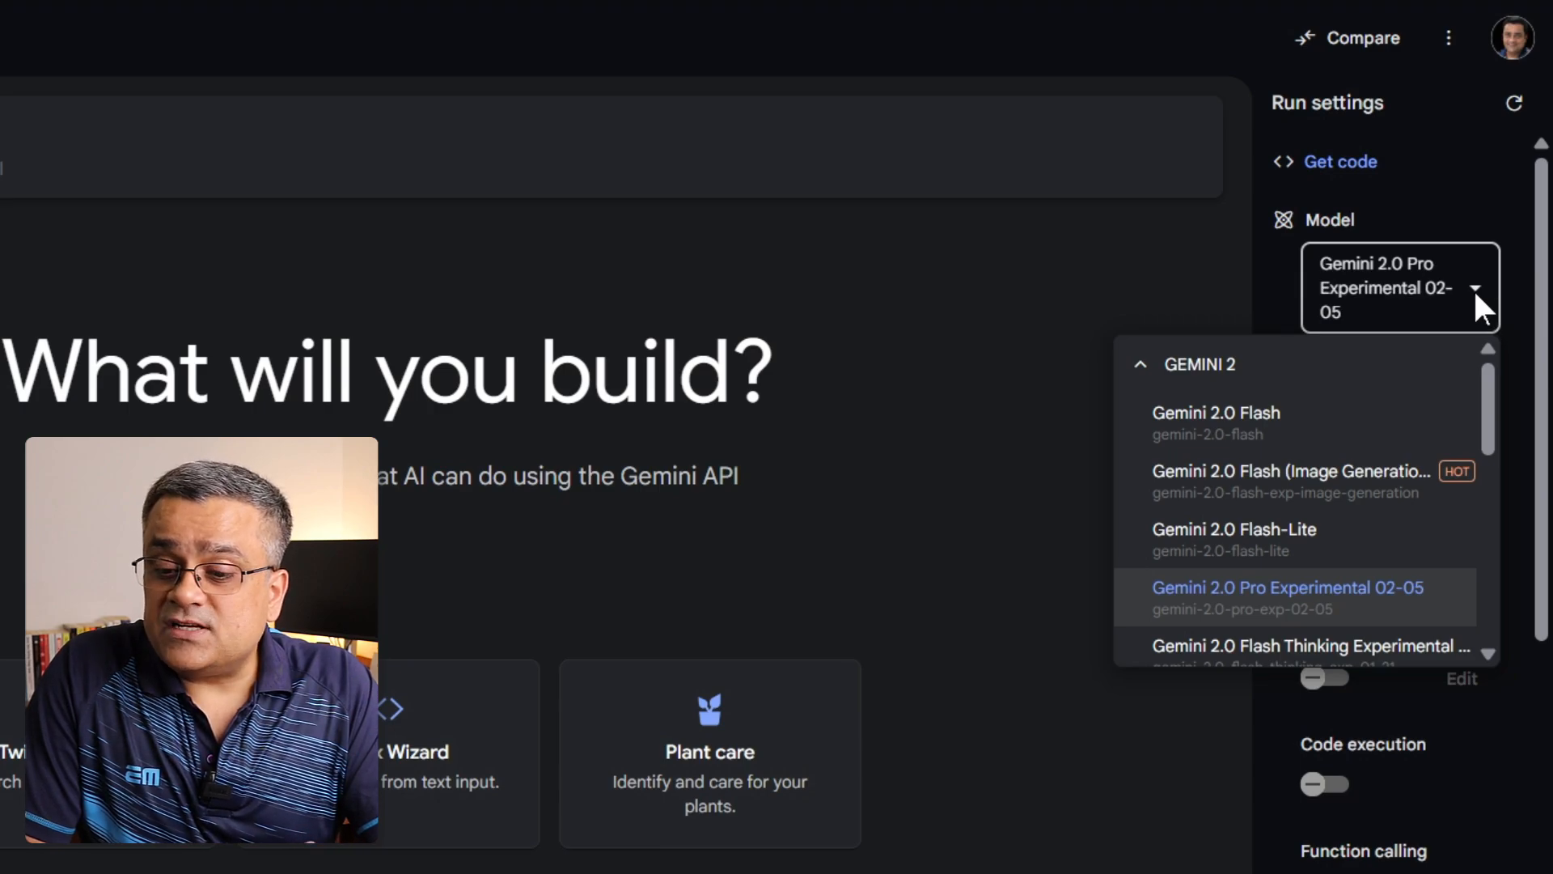
Choose the Gemini 2.0 Flash (Image Generation) Experimental model and enter a prompt for 20 cinematic storyboard images about a person lost on an island after a boat crash.
mouse_move(1271, 492)
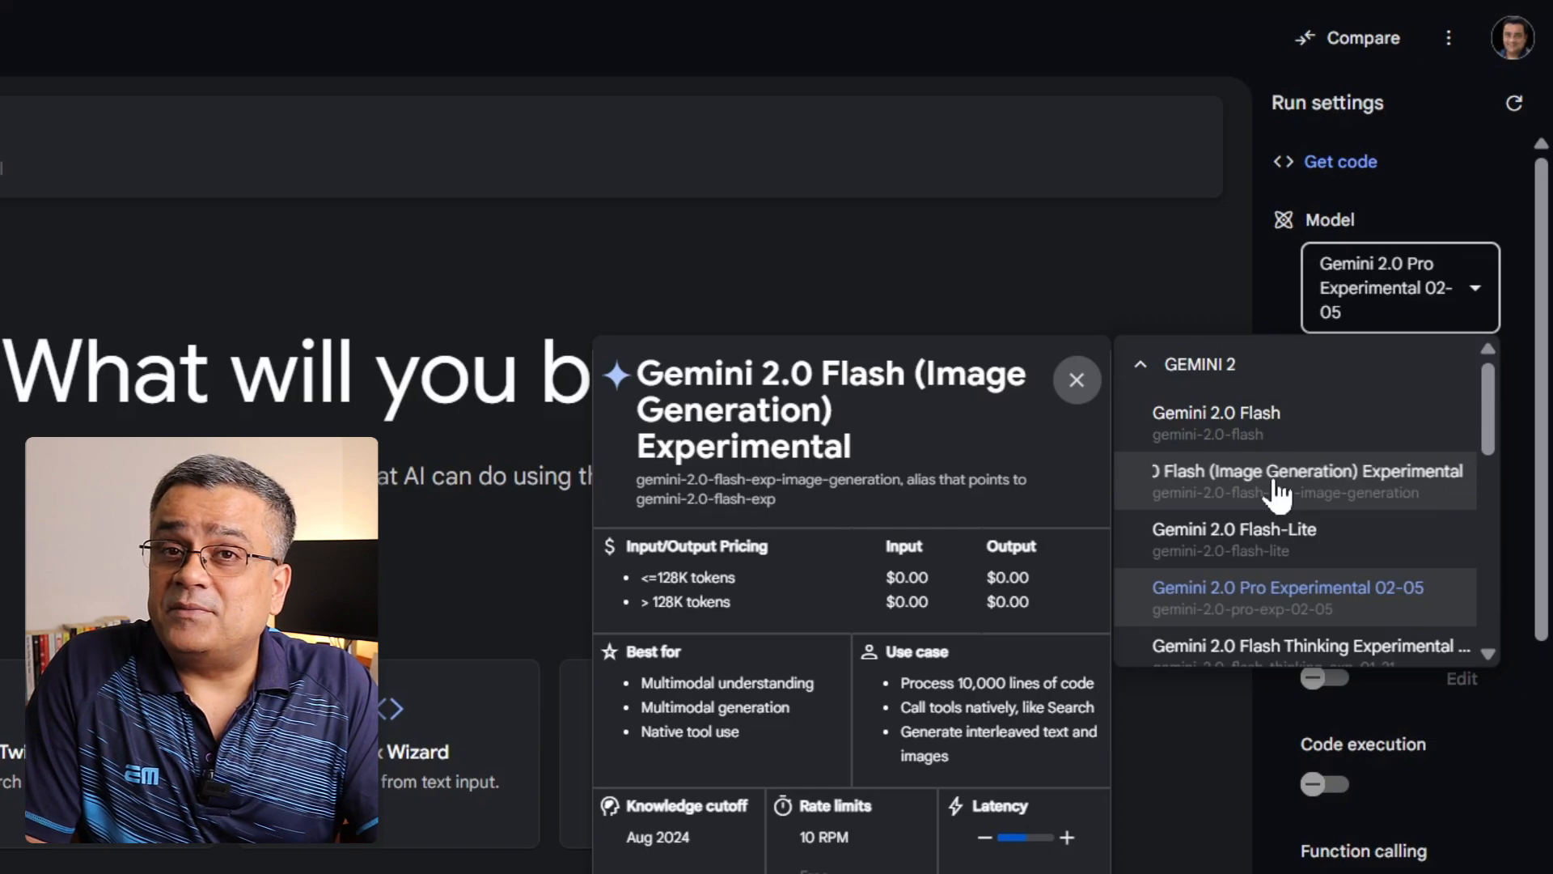
left_click(1278, 493)
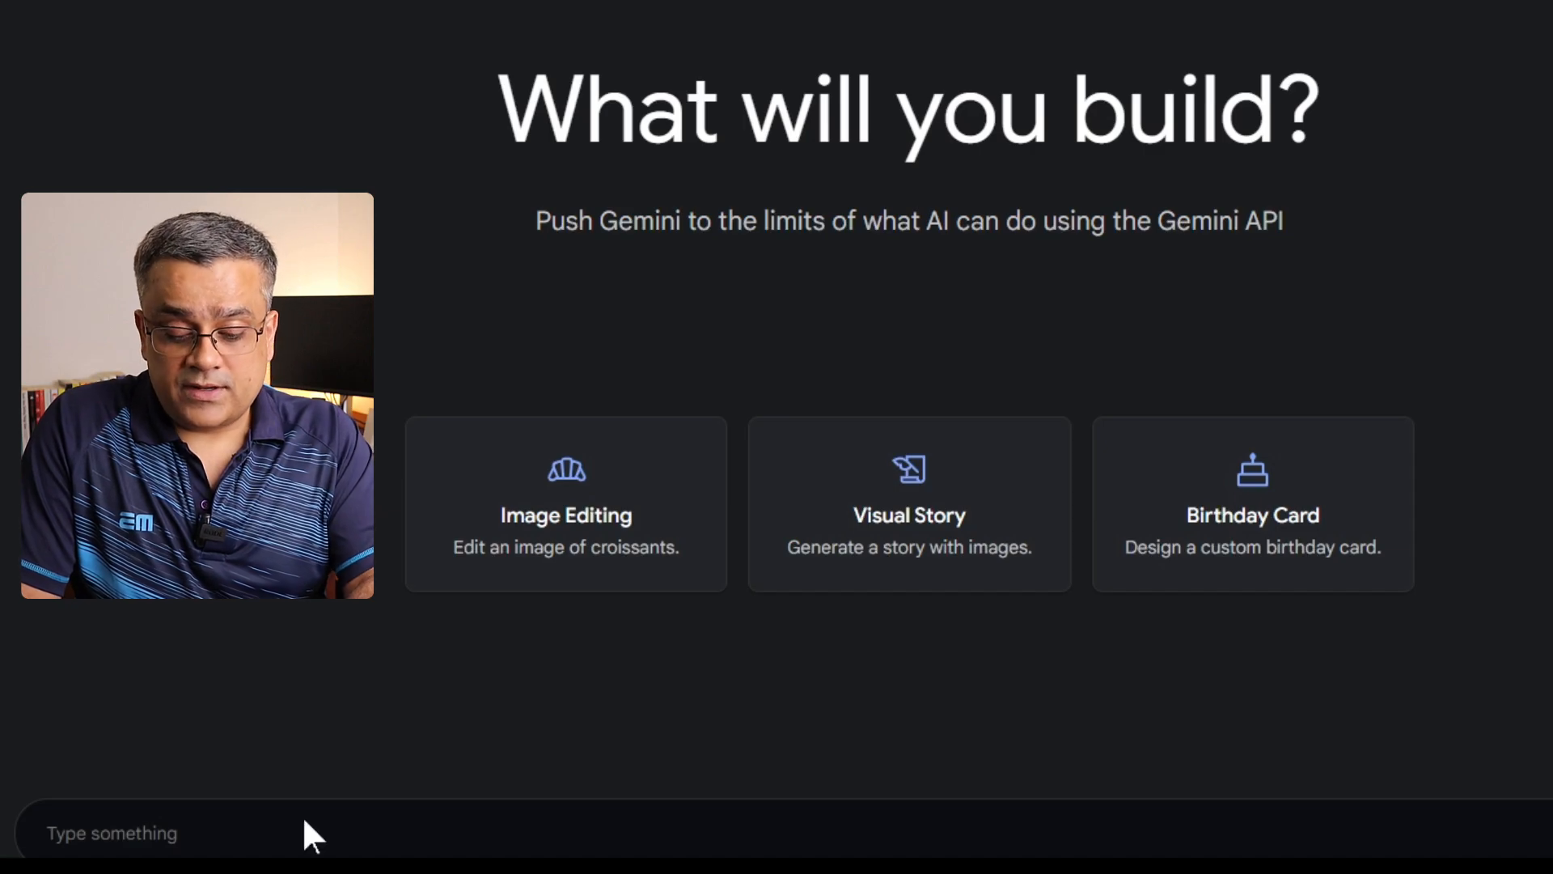
type("Generate 20 cinematic, photo-realistic, high-quality images for a fictional story about a person who is lost in an island after his boat crash. Use his boat crash as the starting point and imagine the next sequence of scenes.  Ensure there is a variety of shot types in the images, keep the character and outfit extremely consistent, and make sure the character is visible in every shot. Create a series of separate images, each depicting a distinct moment in the story, presented in sequential order like a storyboard. Include captions for each image to narrate the events happening within it. Ensure the flow between images is consistent and logical, with each one styled like a cinematic movie shot that advances the narrative. Maintain the visual style across all images to keep them cohesive.")
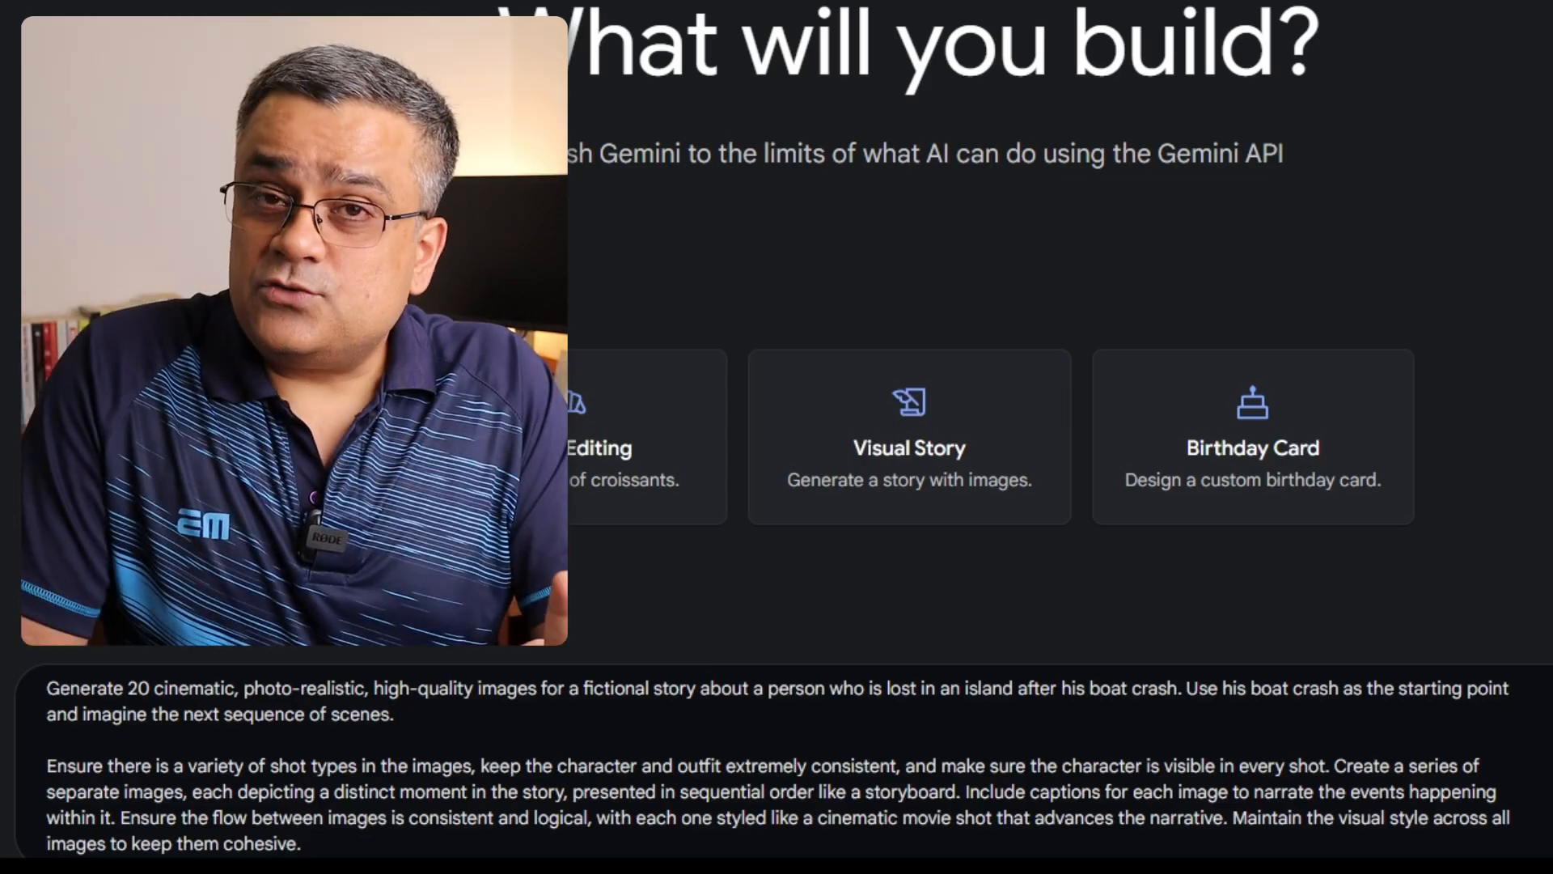
left_click_drag(481, 766, 725, 766)
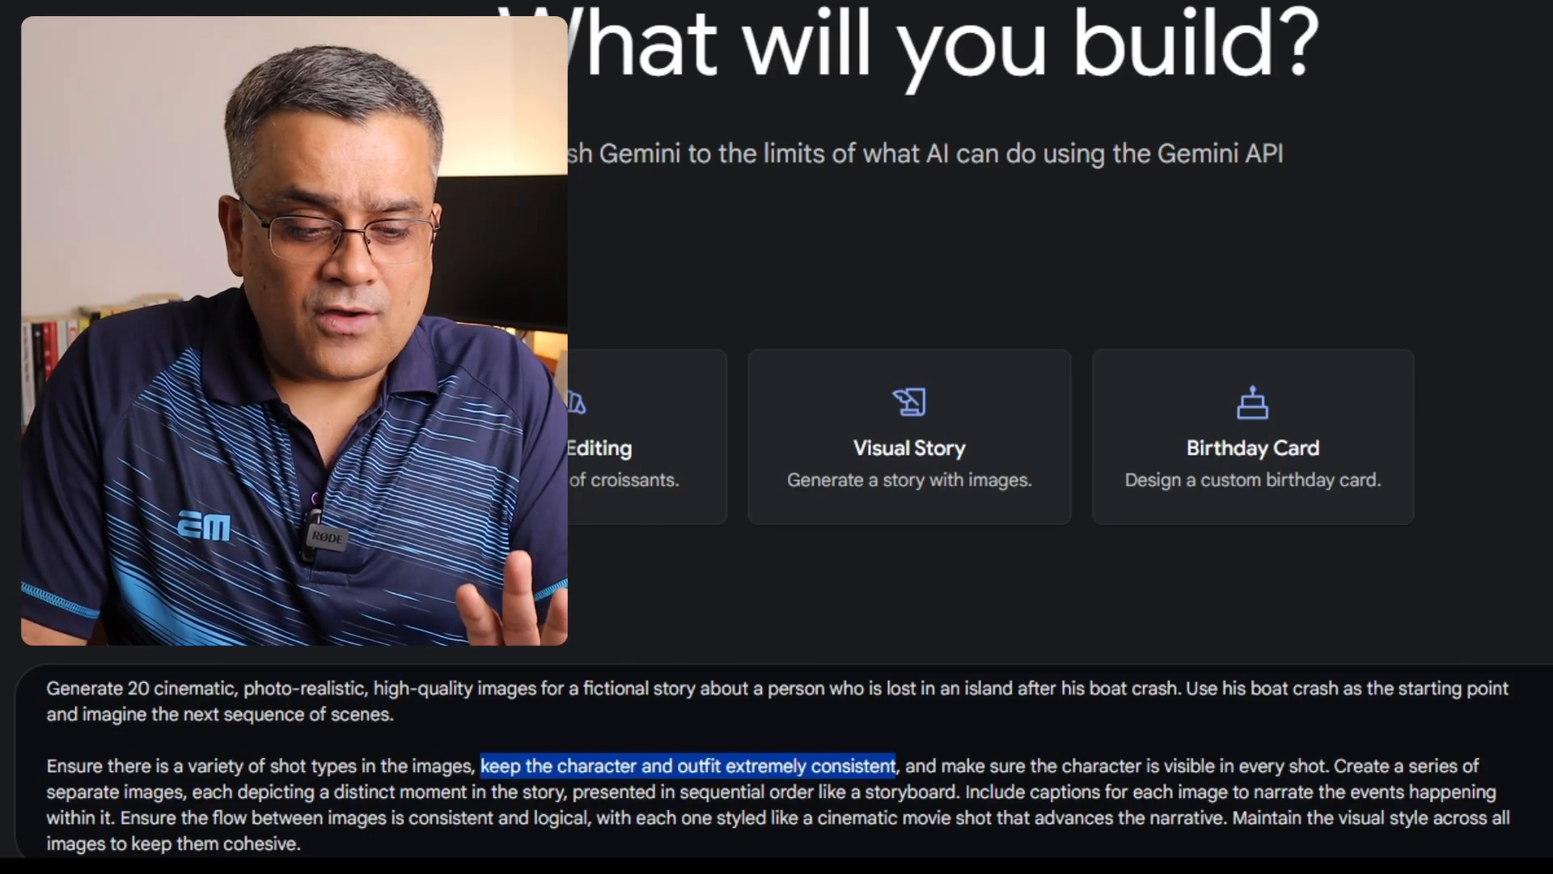
Change the number of requested images in the prompt to 10 and run it.
left_click(96, 688)
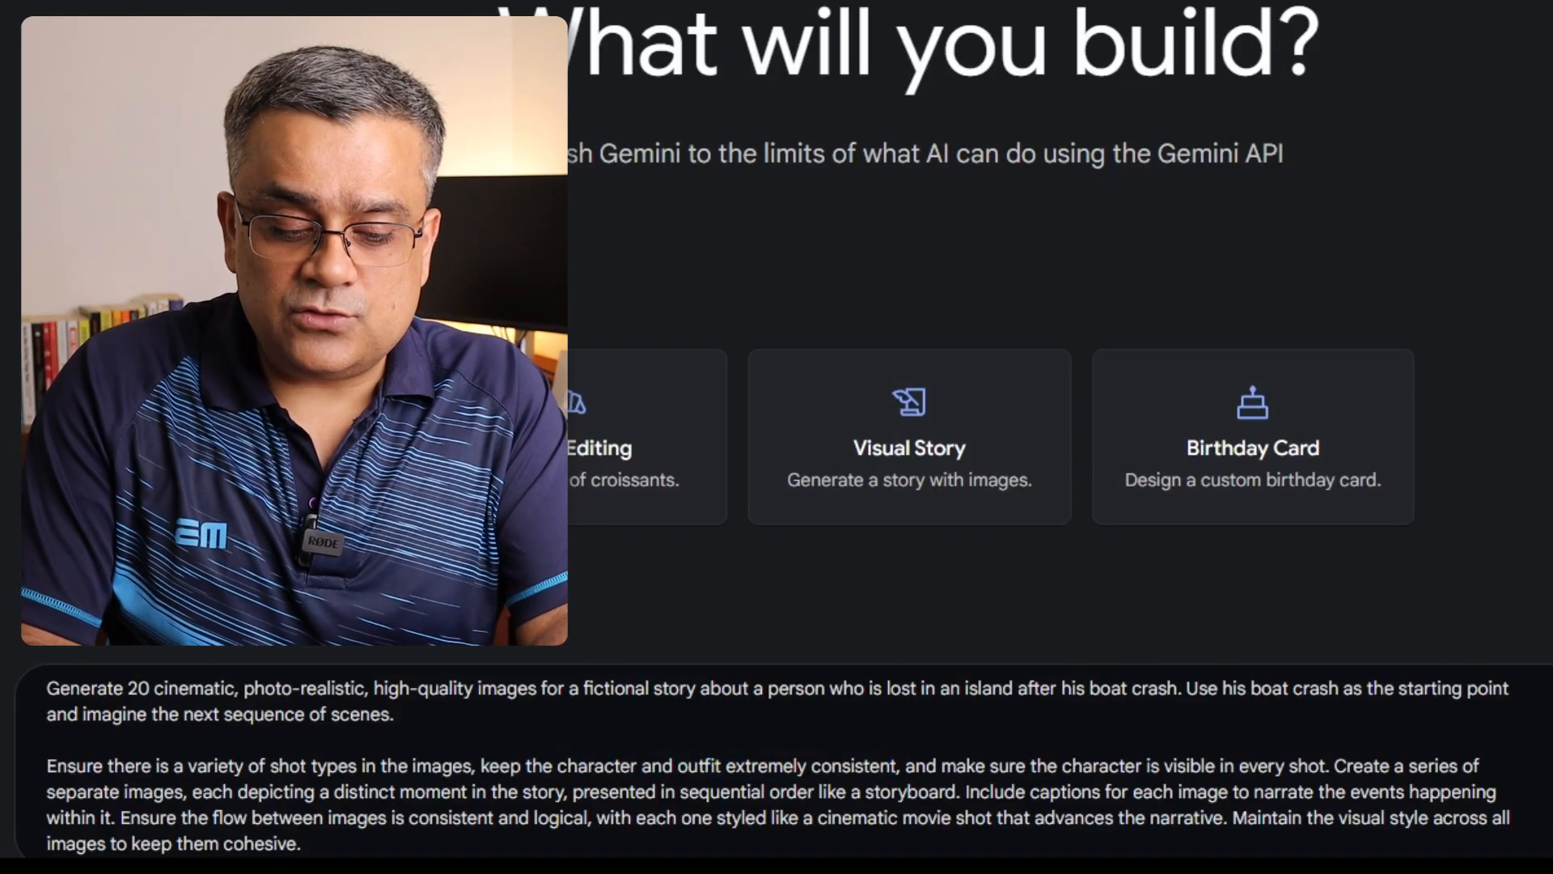
key("BackSpace")
type("1")
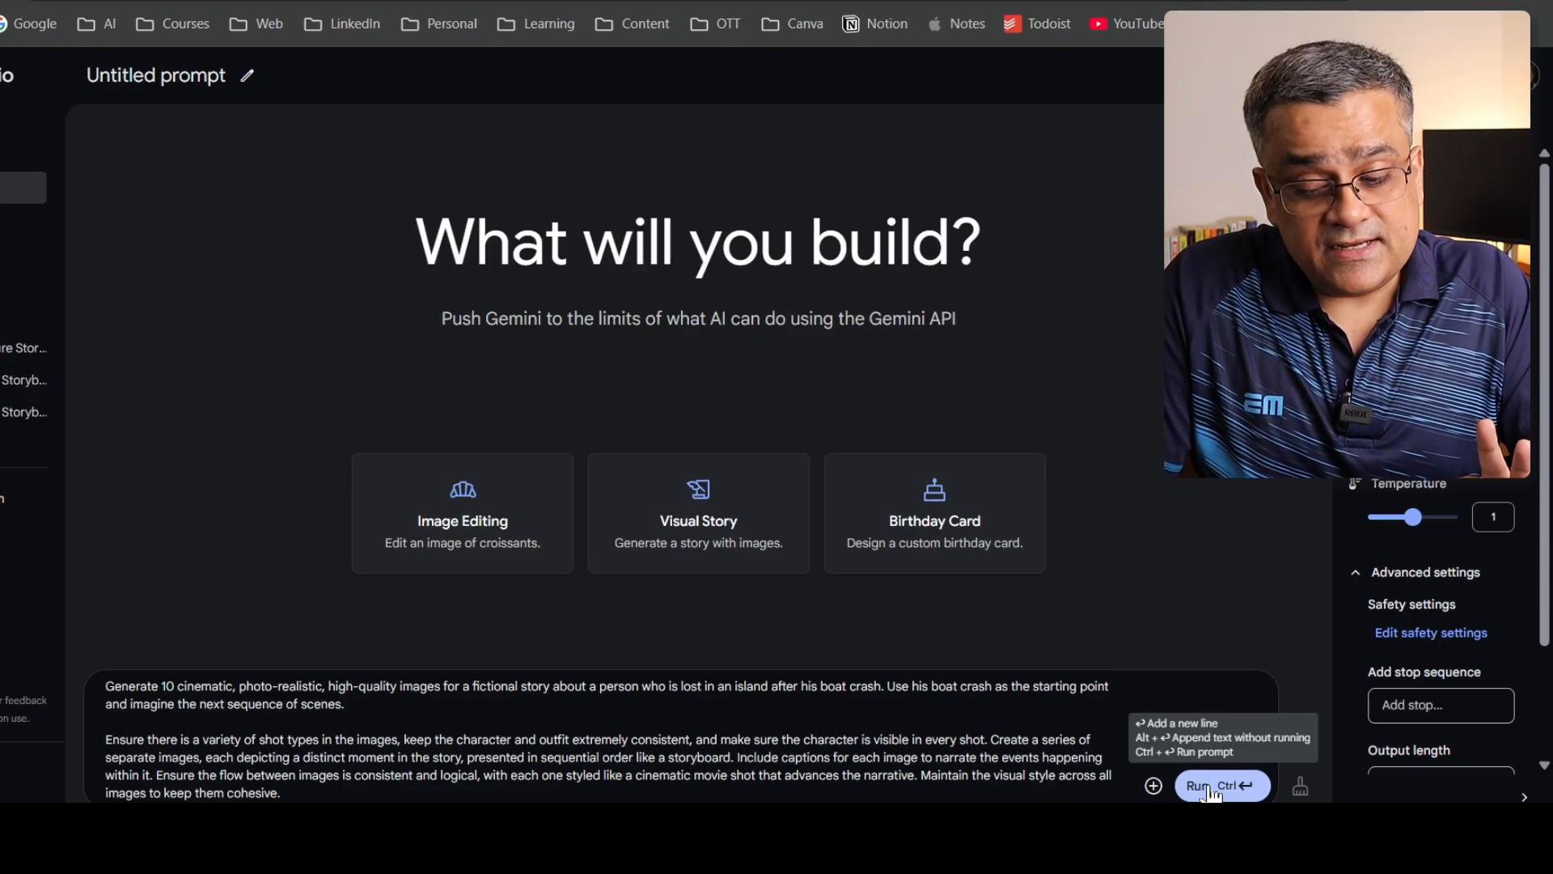
left_click(1211, 786)
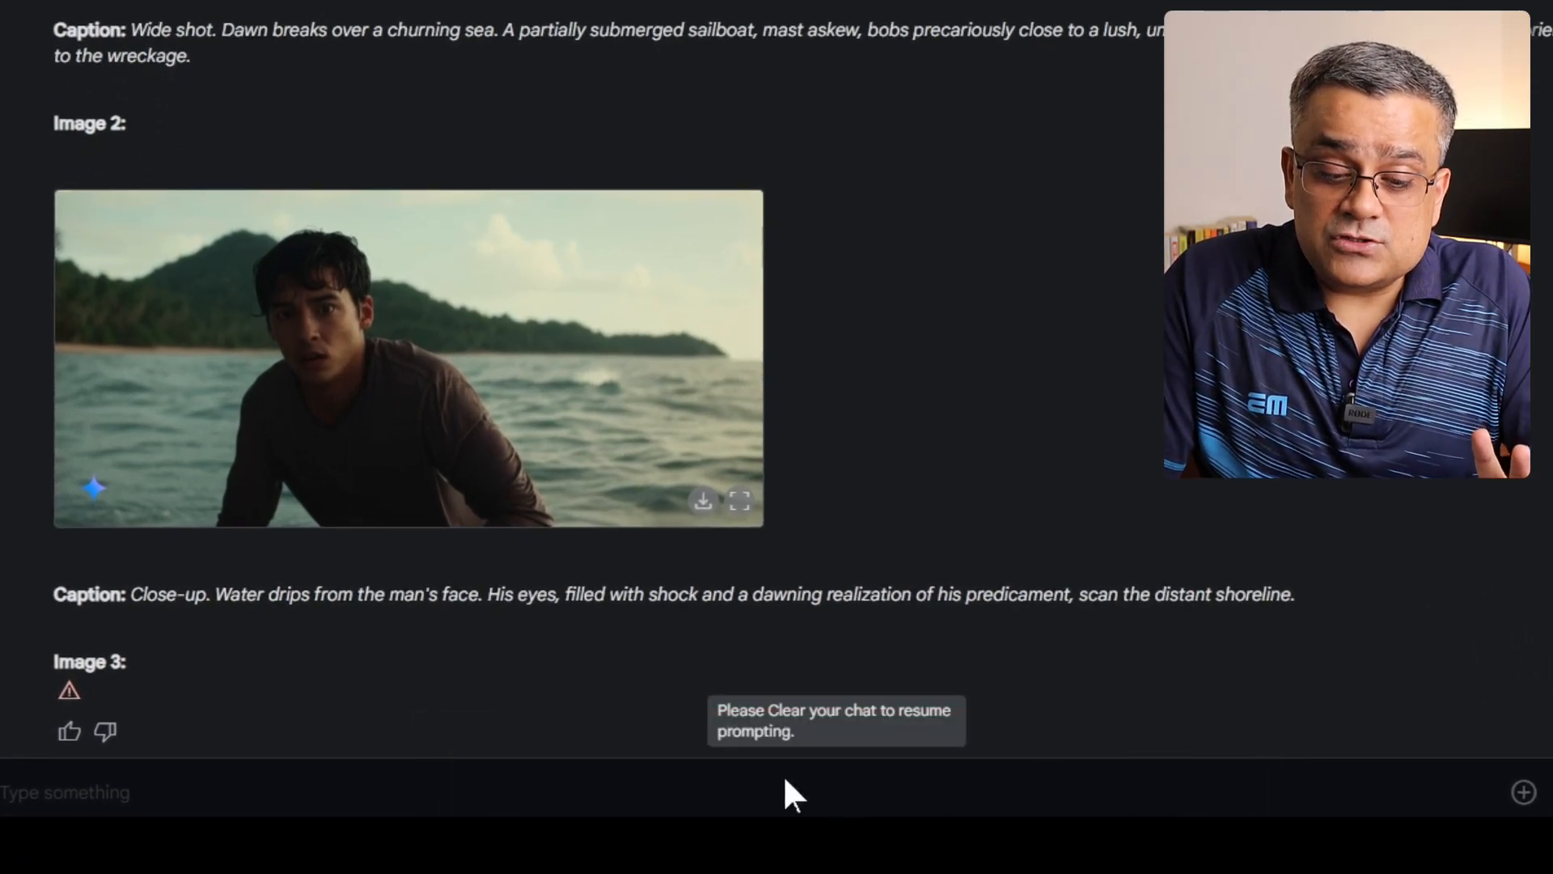
Inspect the warning under Image 3 and review the run safety settings from Harassment to Civic Integrity.
left_click(70, 690)
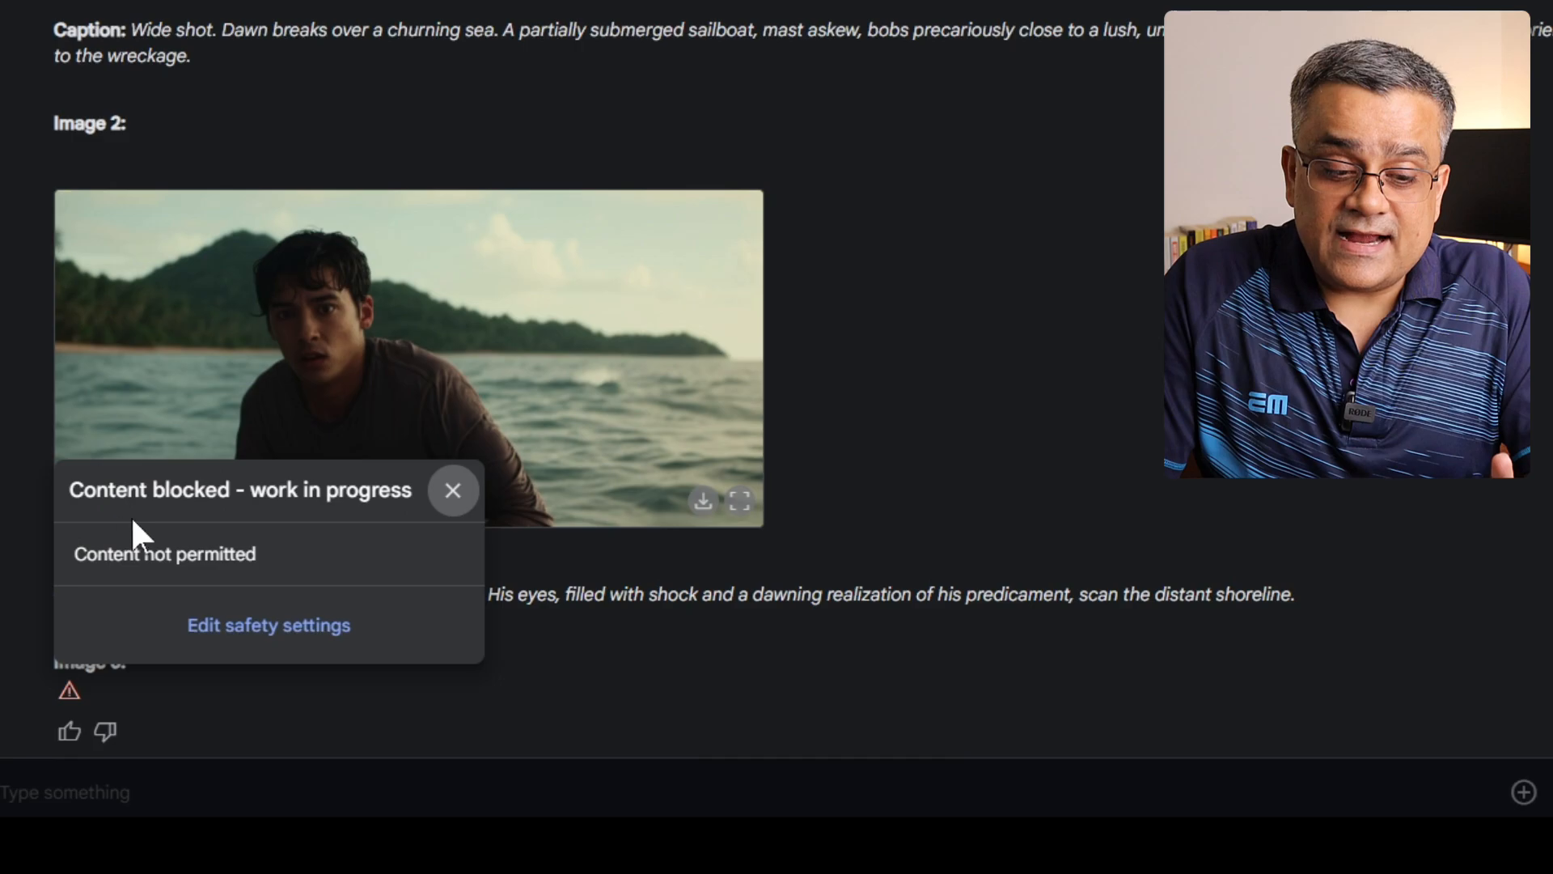
left_click(235, 639)
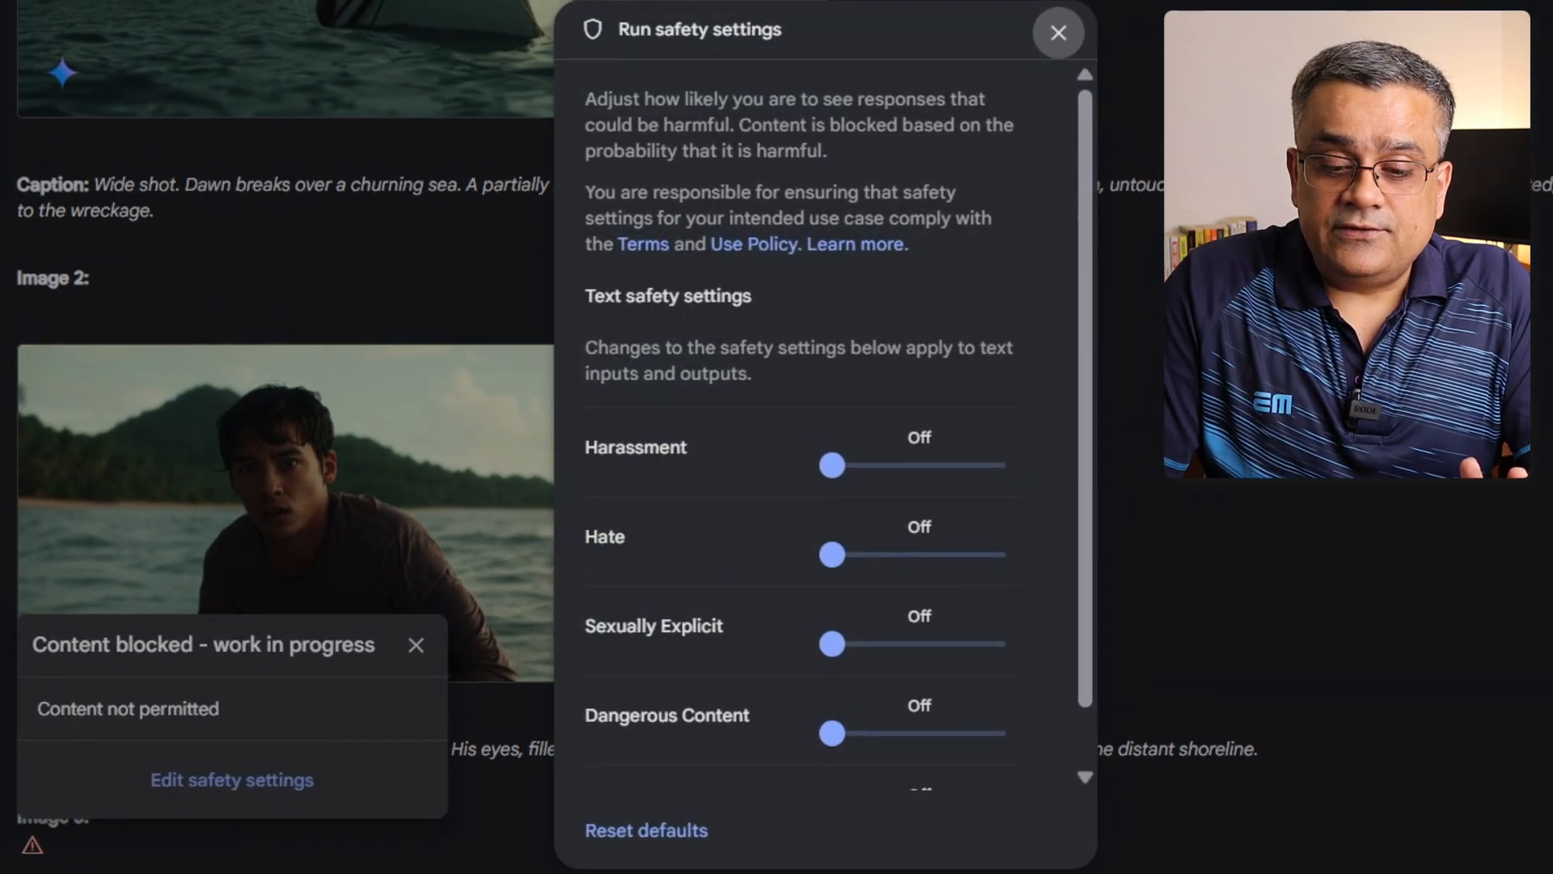
scroll(761, 291, "down", 1)
scroll(759, 294, "up", 1)
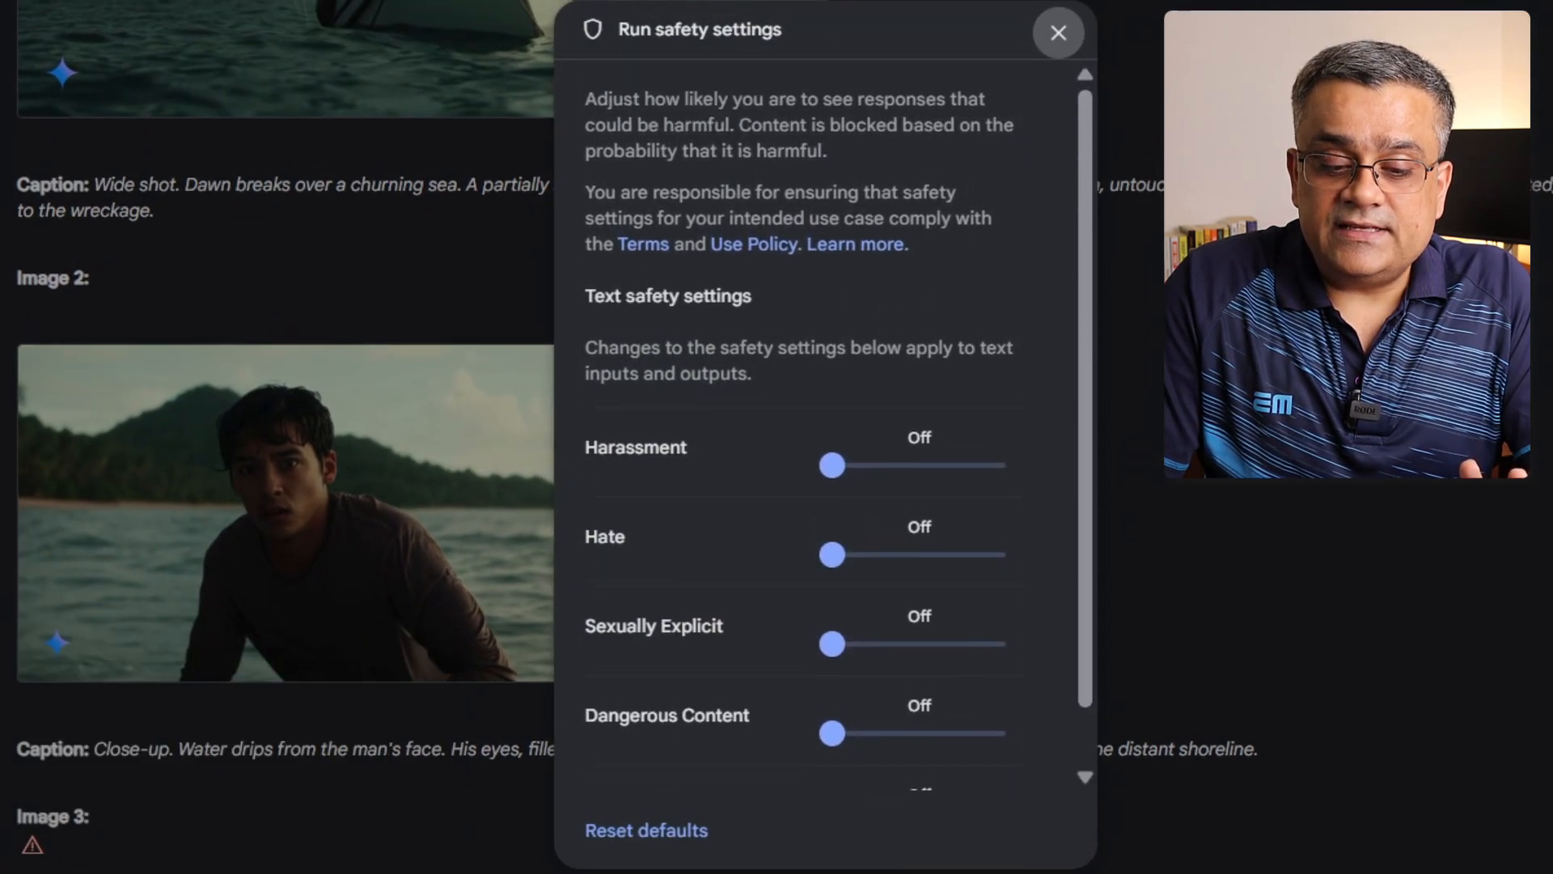
scroll(759, 295, "down", 1)
left_click_drag(1083, 476, 1066, 633)
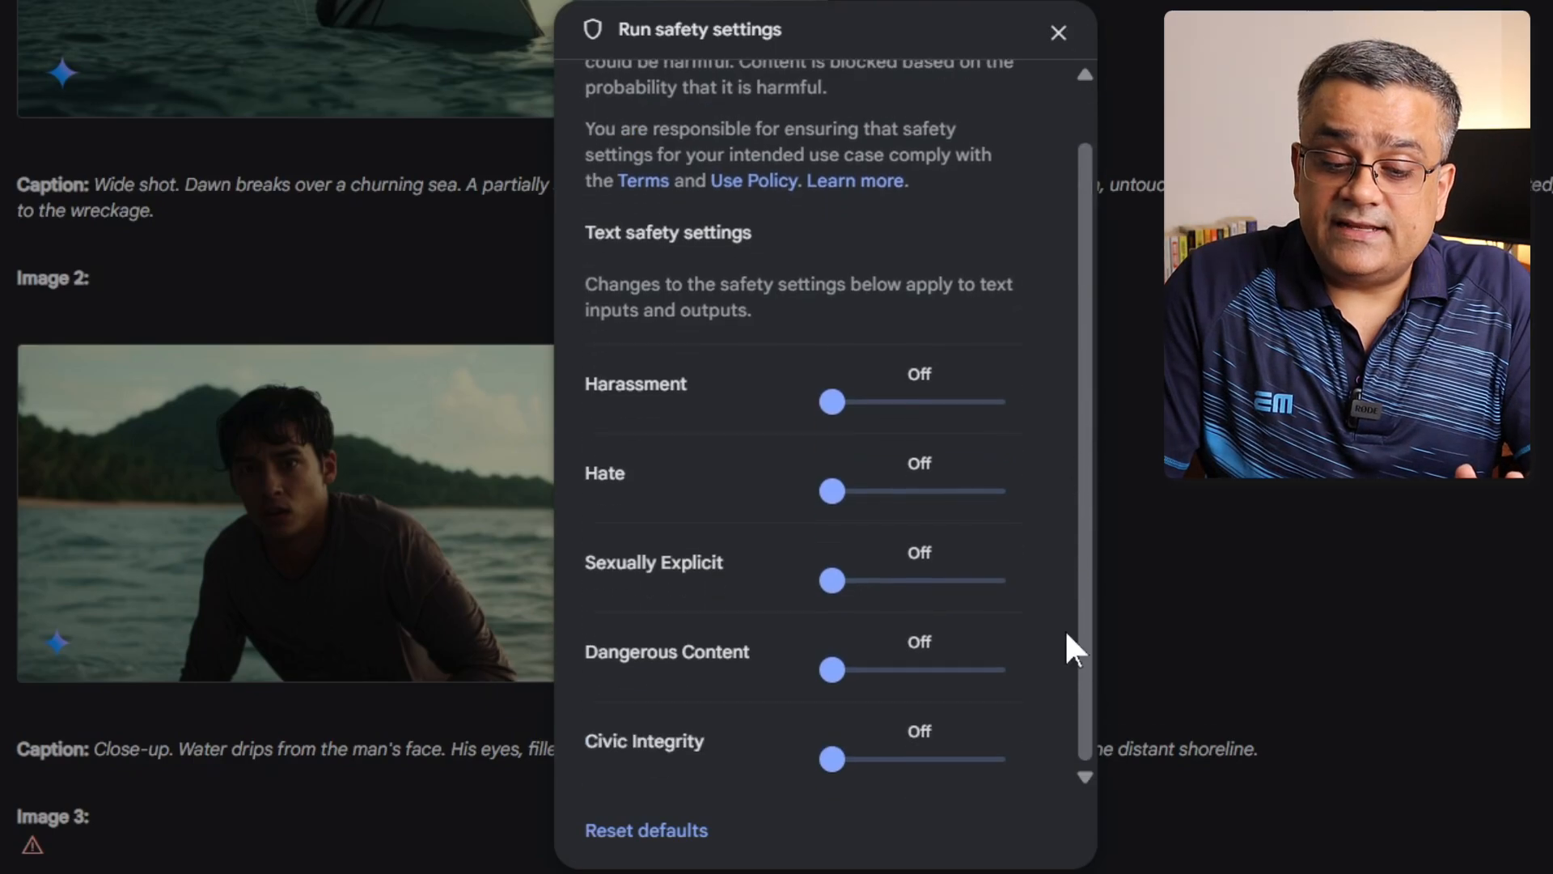
left_click(1058, 33)
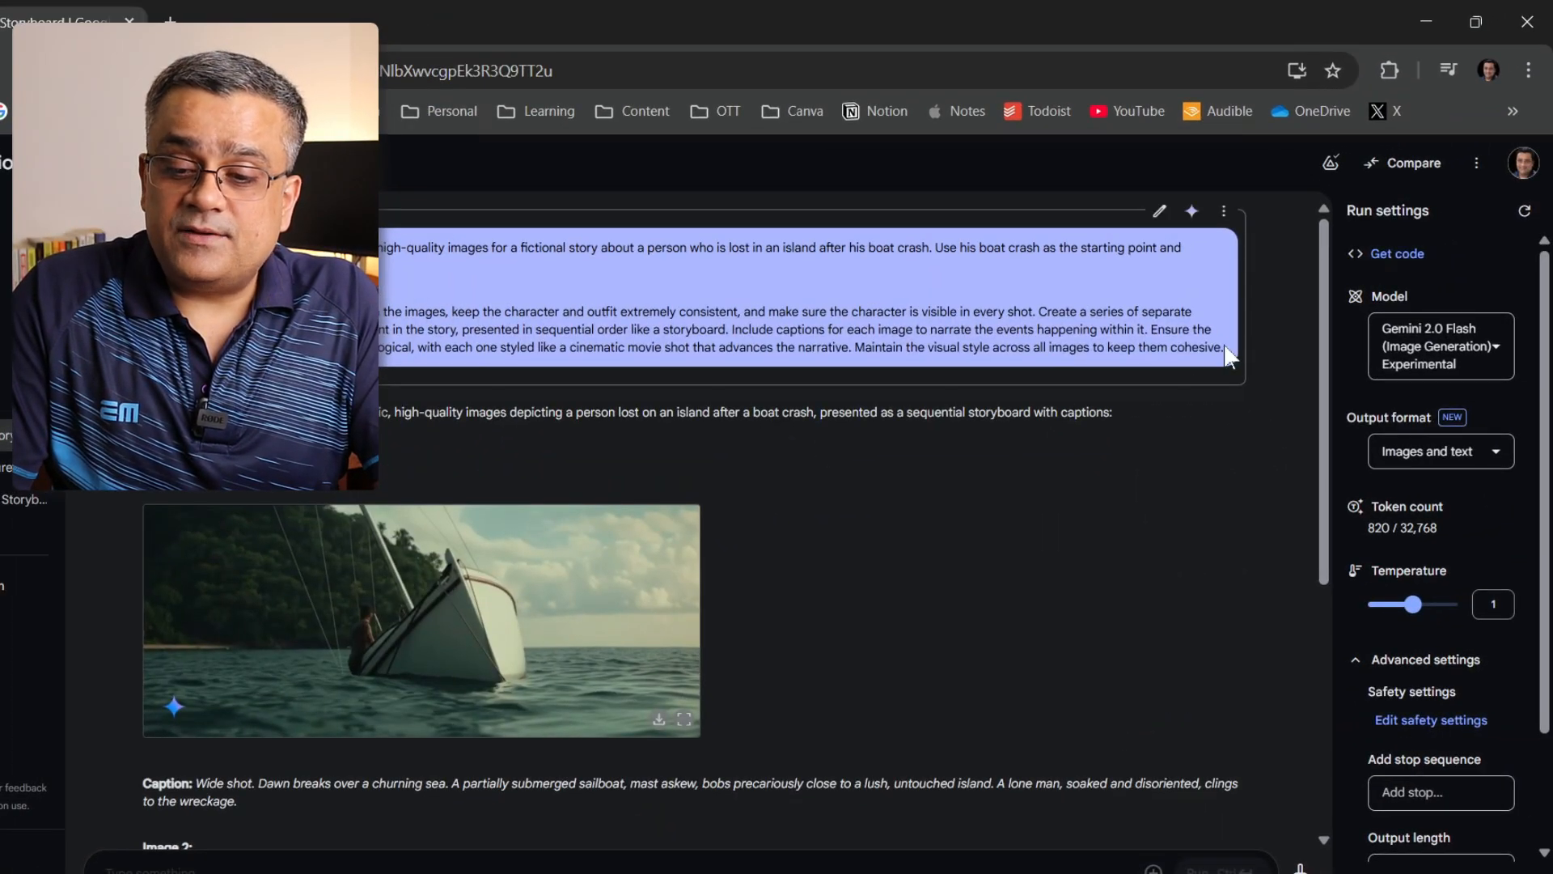
Select the full text of the island prompt, close the browser window and reopen Google AI Studio through a Google search for "google ai studio".
left_click_drag(1227, 350, 146, 246)
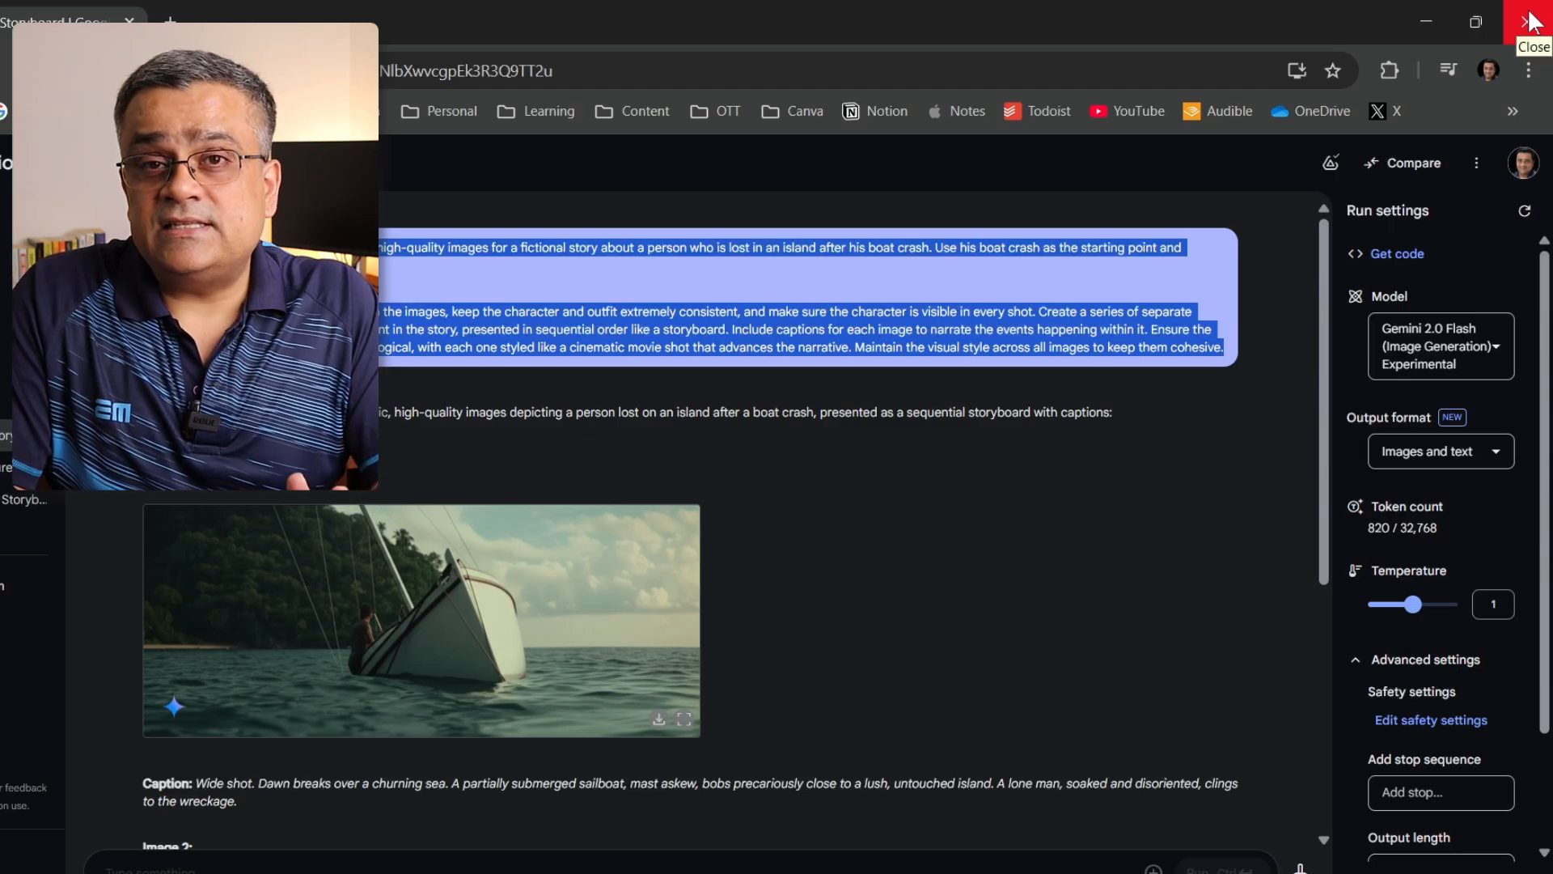
left_click(1529, 22)
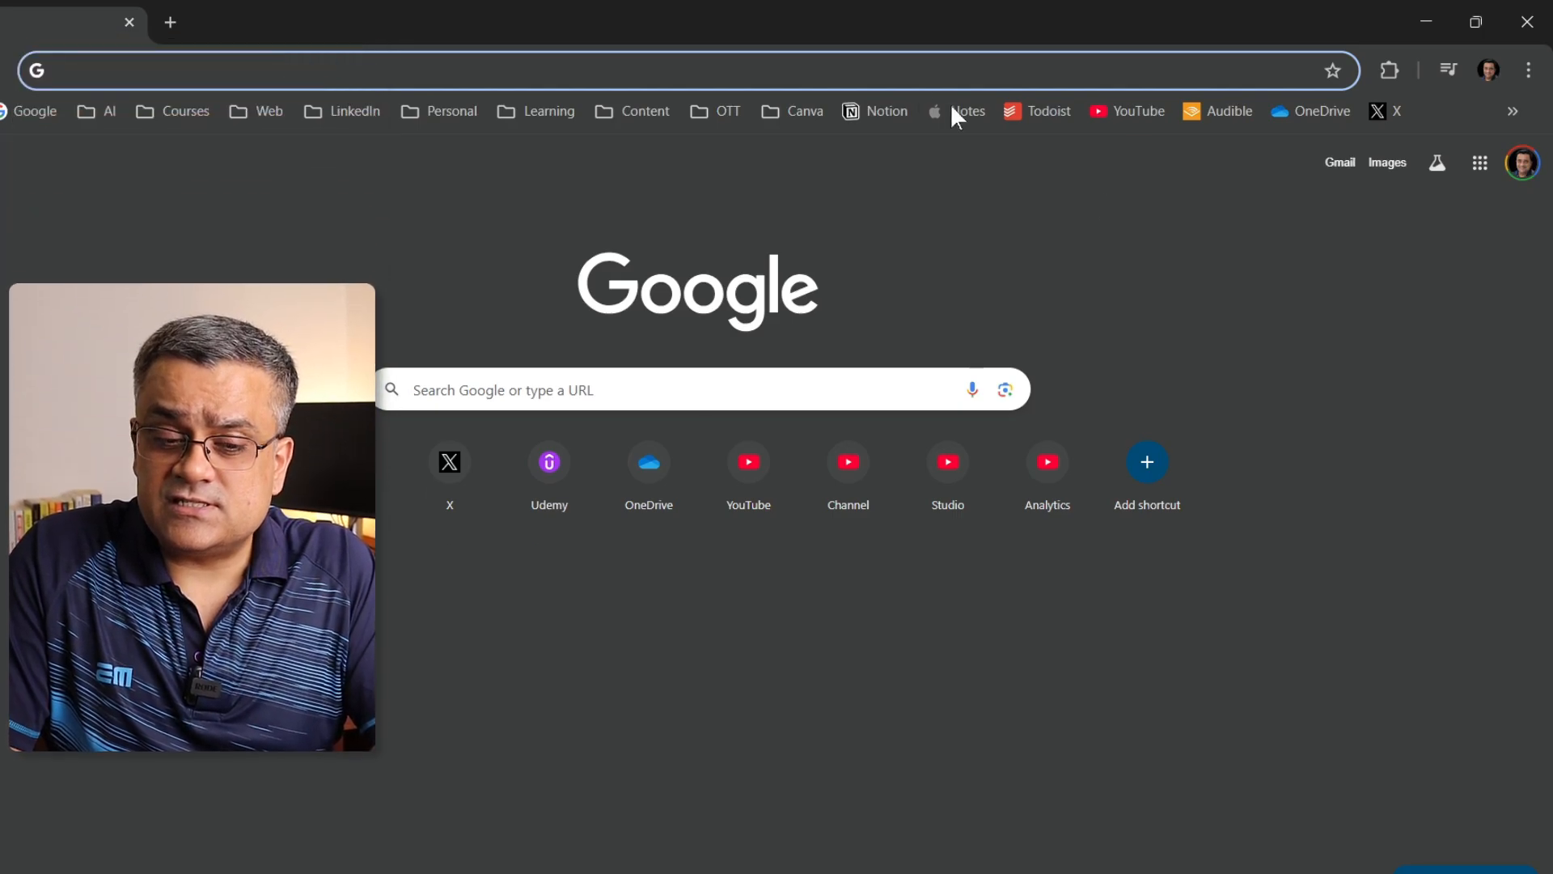
left_click(123, 71)
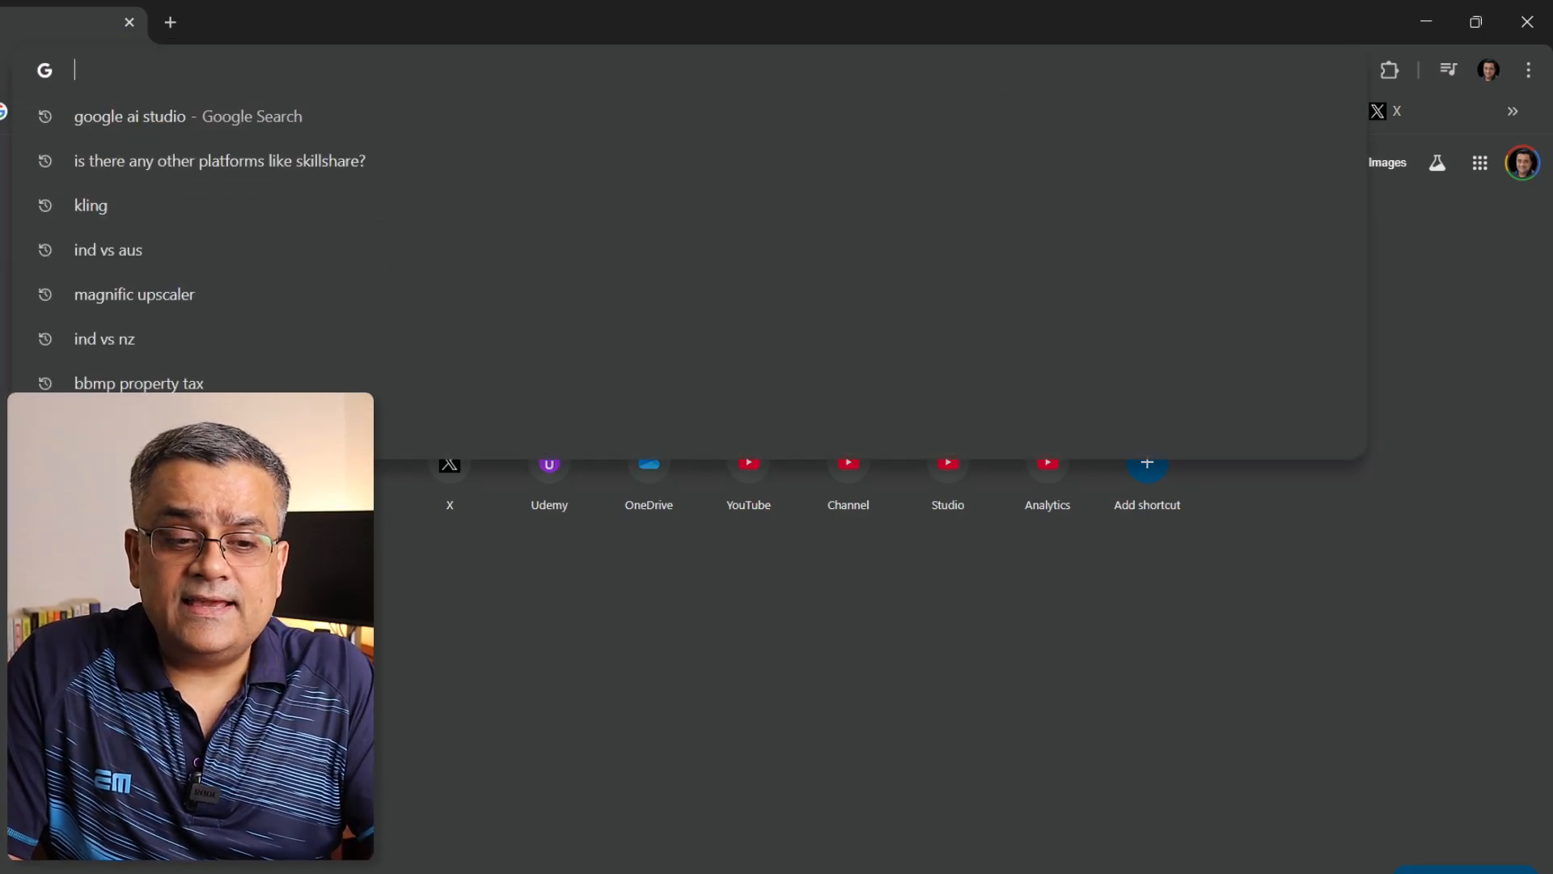
left_click(128, 118)
left_click(267, 325)
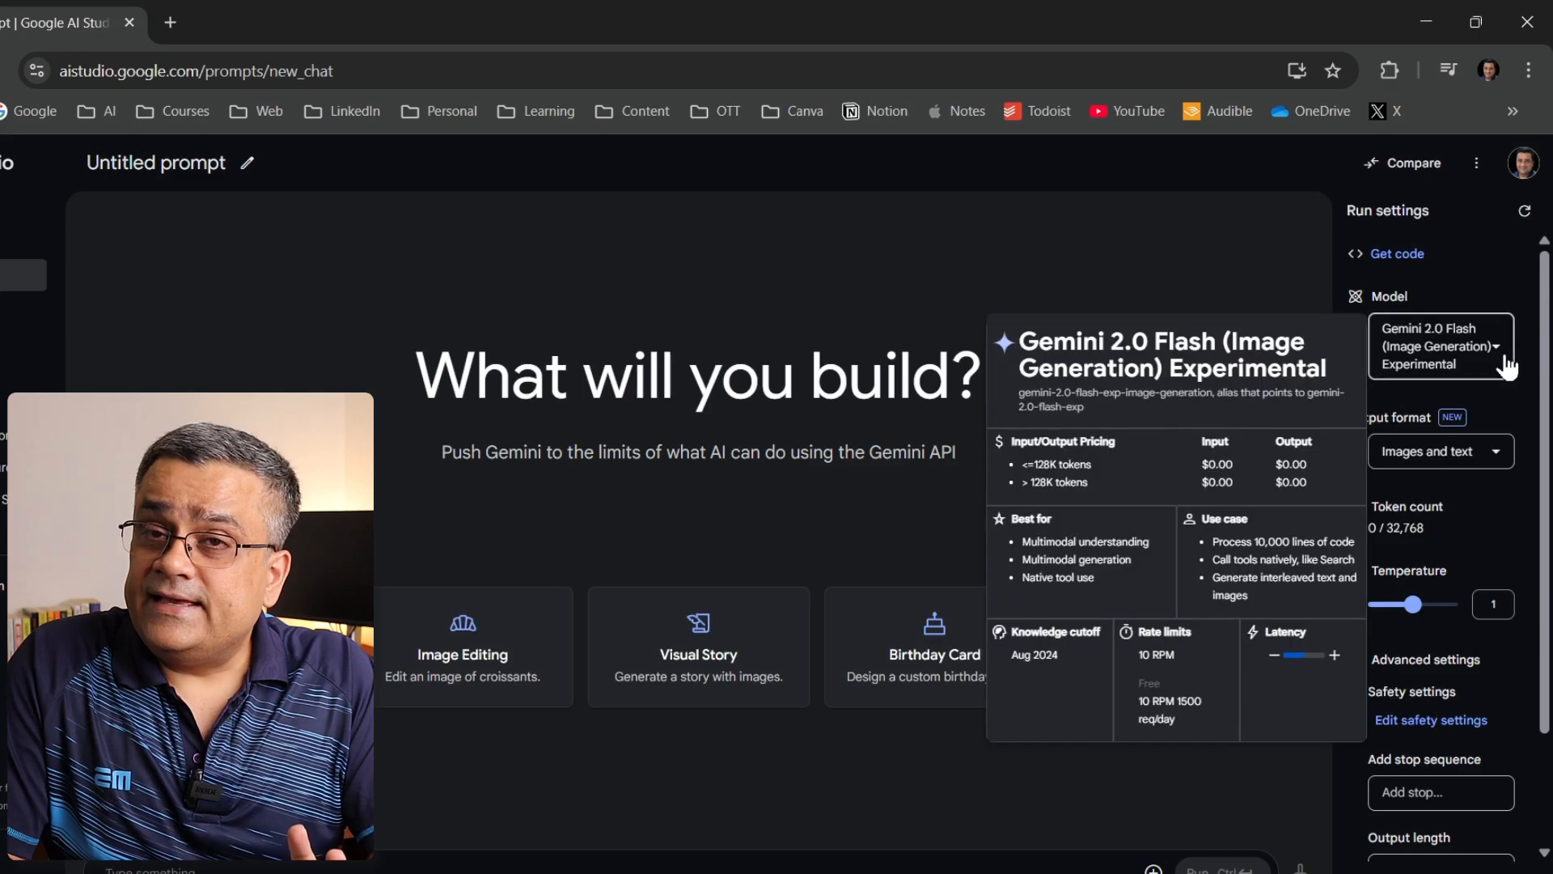
With Gemini 2.0 Flash (Image Generation) Experimental, run a prompt for 10 cinematic, captioned storyboard images of a person walking on a beach, starting in front of a boat.
left_click(1501, 364)
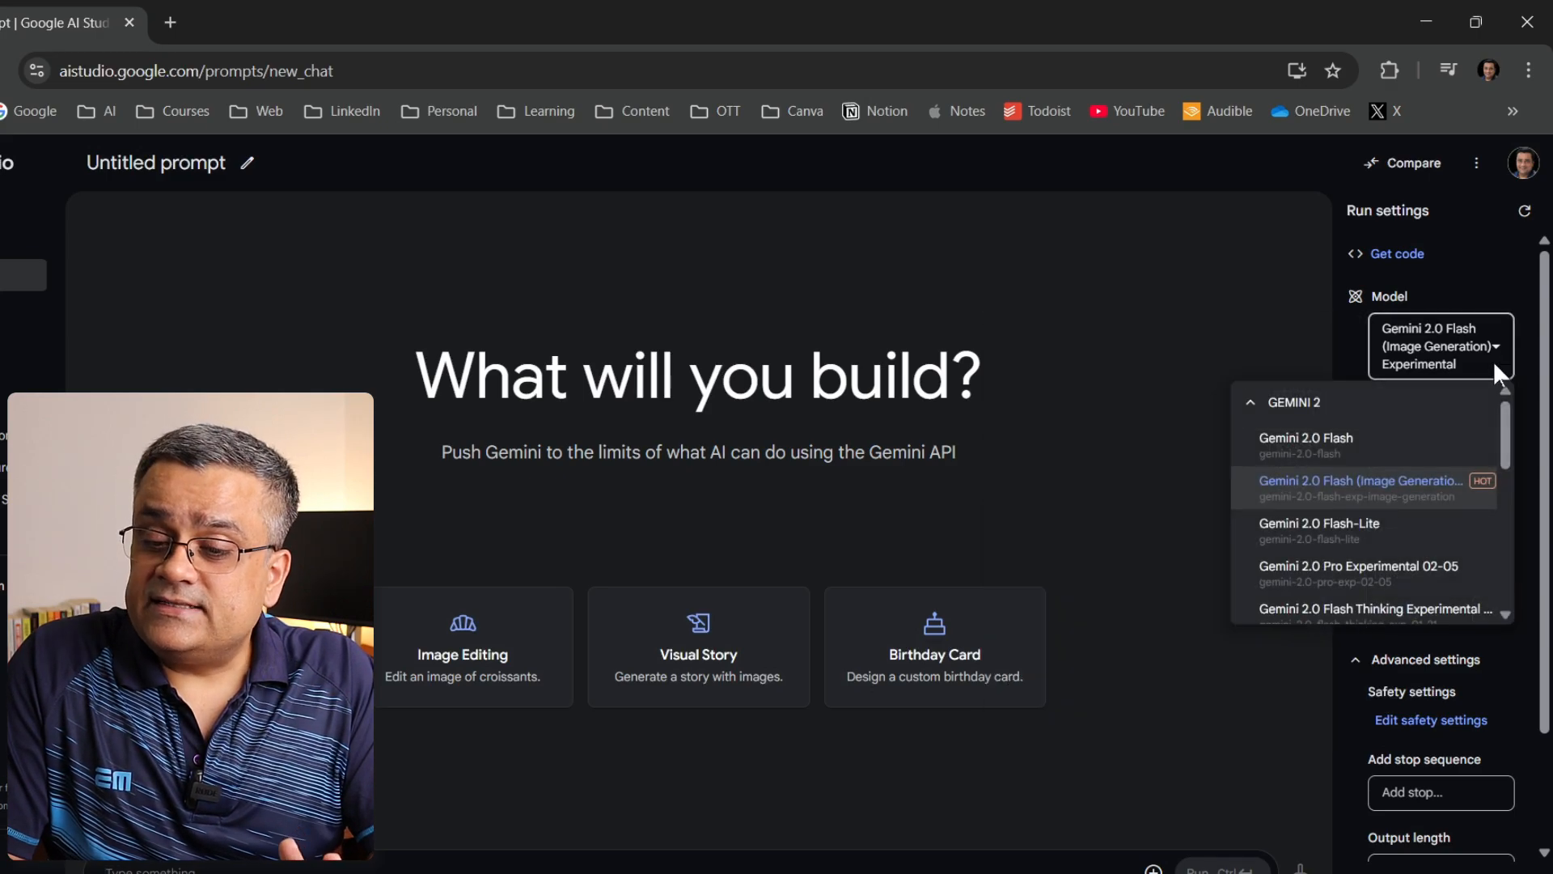
left_click(1421, 479)
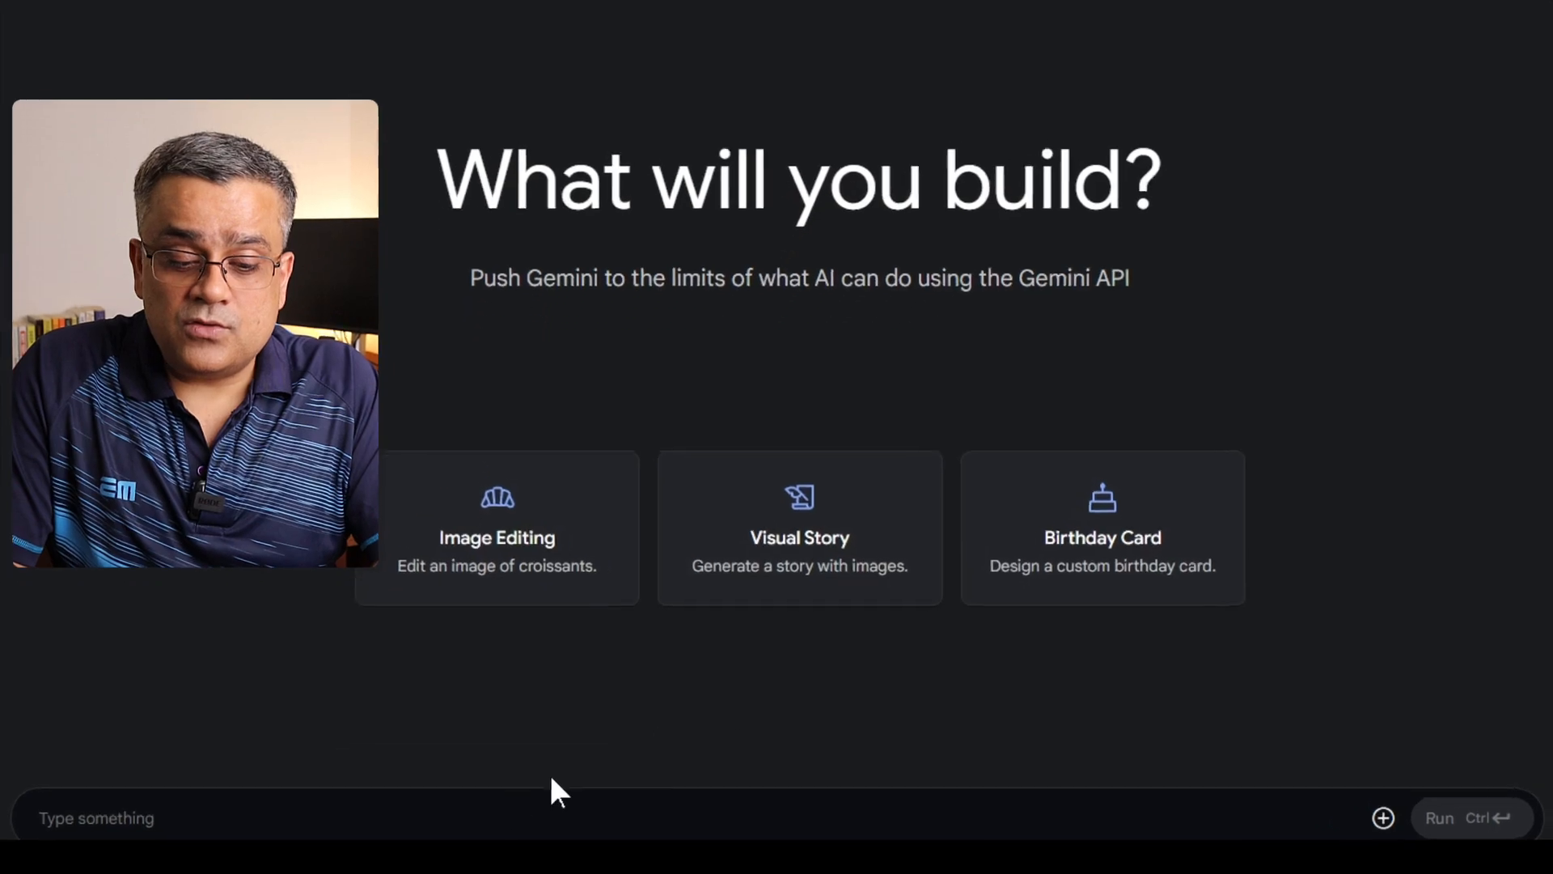
left_click(505, 865)
type("Generate 10 cinematic, photo-realistic, high-quality images for a fictional story about a person who is walking in a beach. He is standing in front of a boat. Use it as a starting point.  Ensure there is a variety of shot types in the images, keep the character and outfit extremely consistent, and make sure the character is visible in every shot. Create a series of separate images, each depicting a distinct moment in the story, presented in sequential order like a storyboard. Include captions for each image to narrate the events happening within it. Ensure the flow between images is consistent and logical, with each one styled like a cinematic movie shot that advances the narrative. Maintain the visual style across all images to keep them cohesive.")
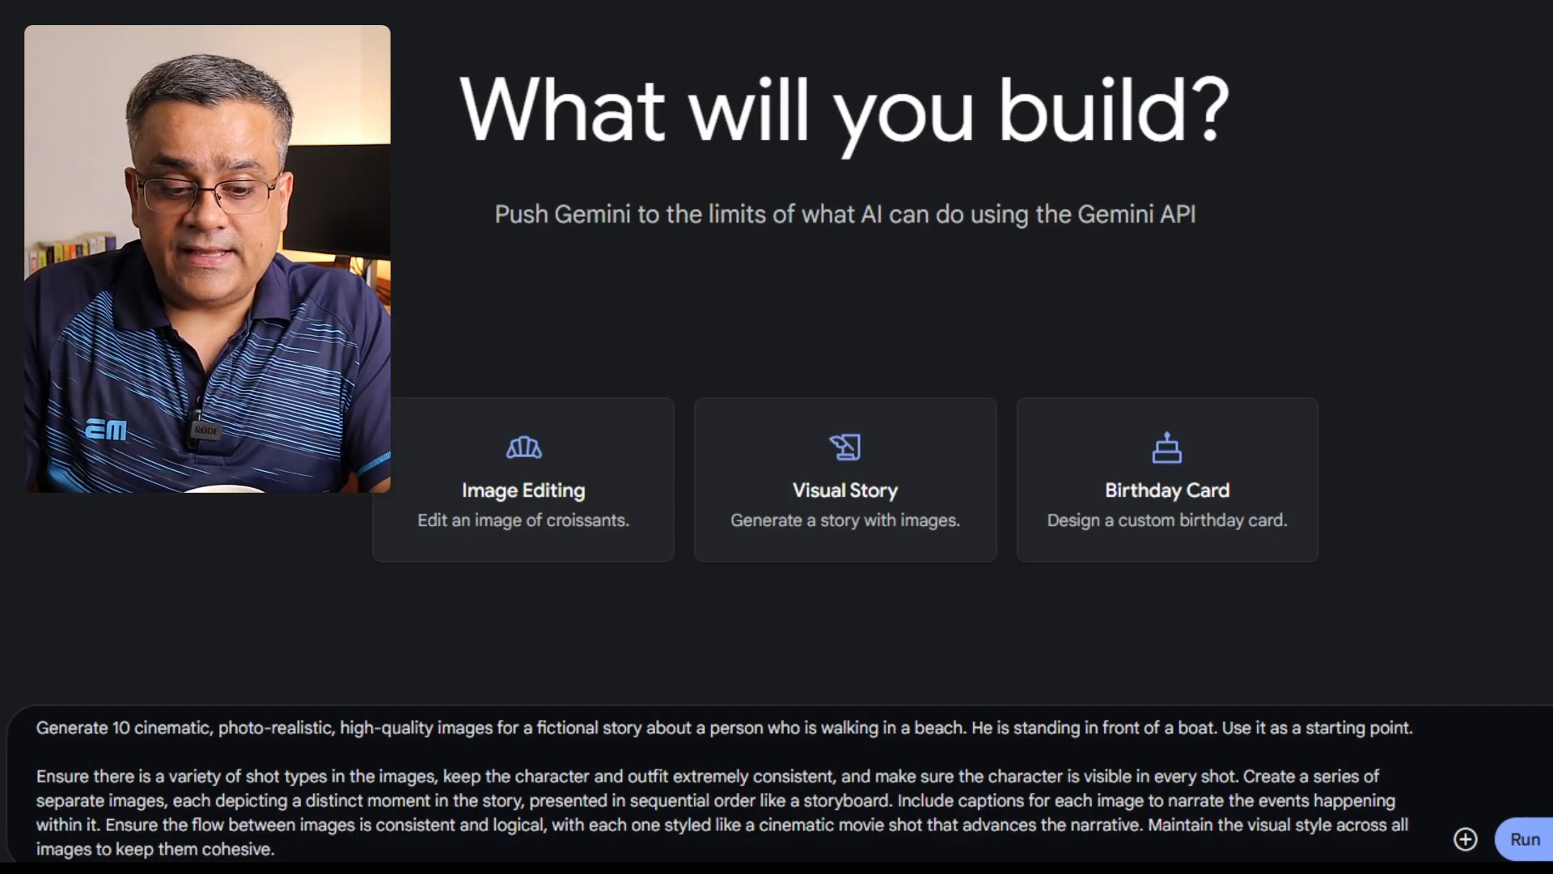
left_click_drag(436, 777, 516, 777)
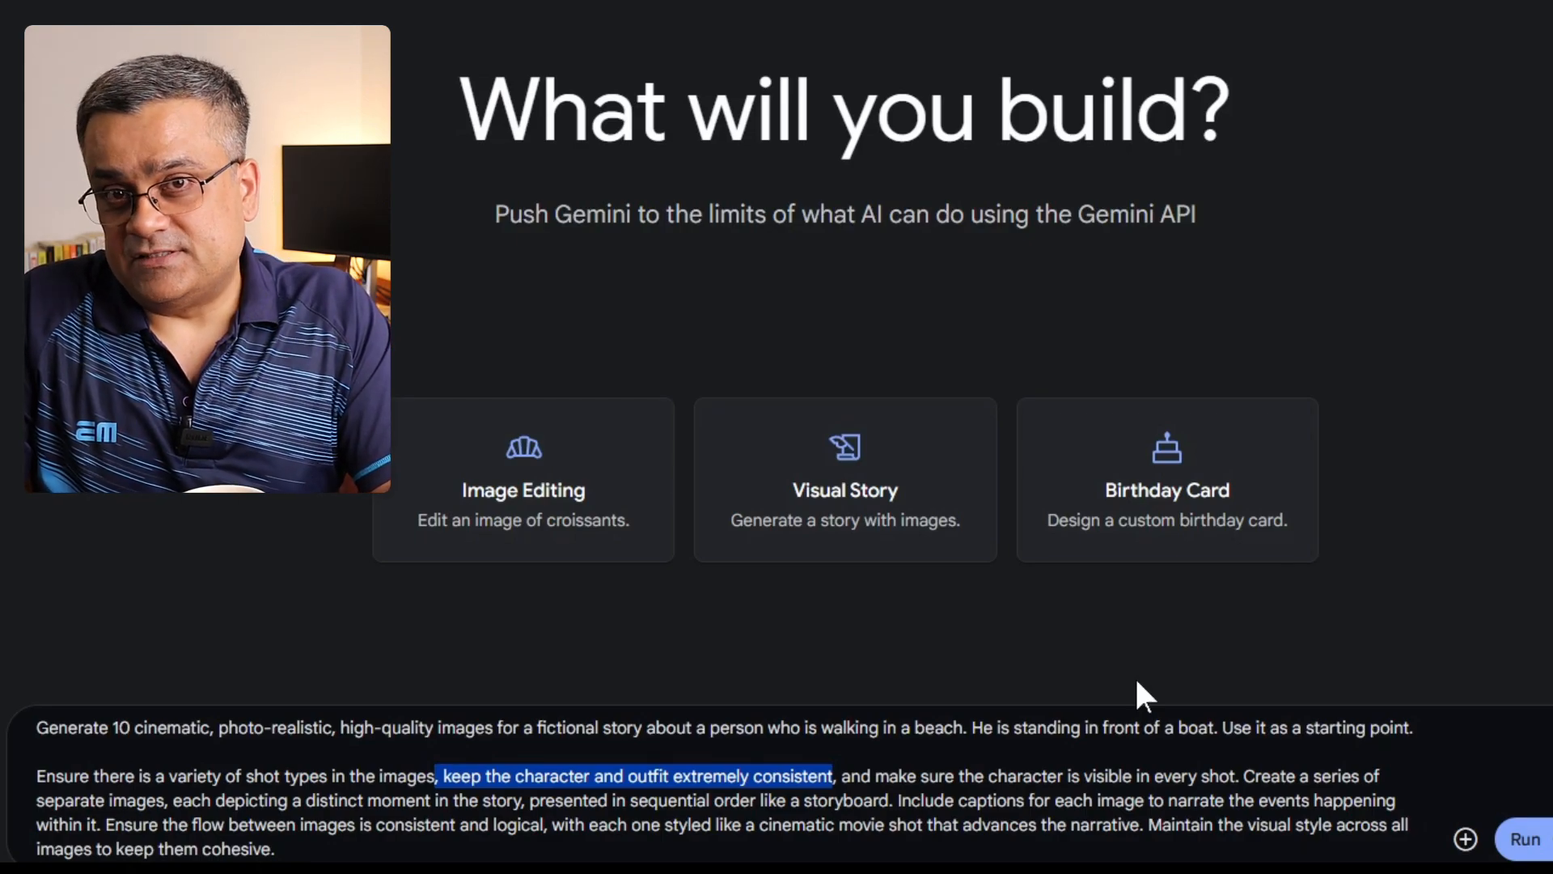
key("ctrl+Return")
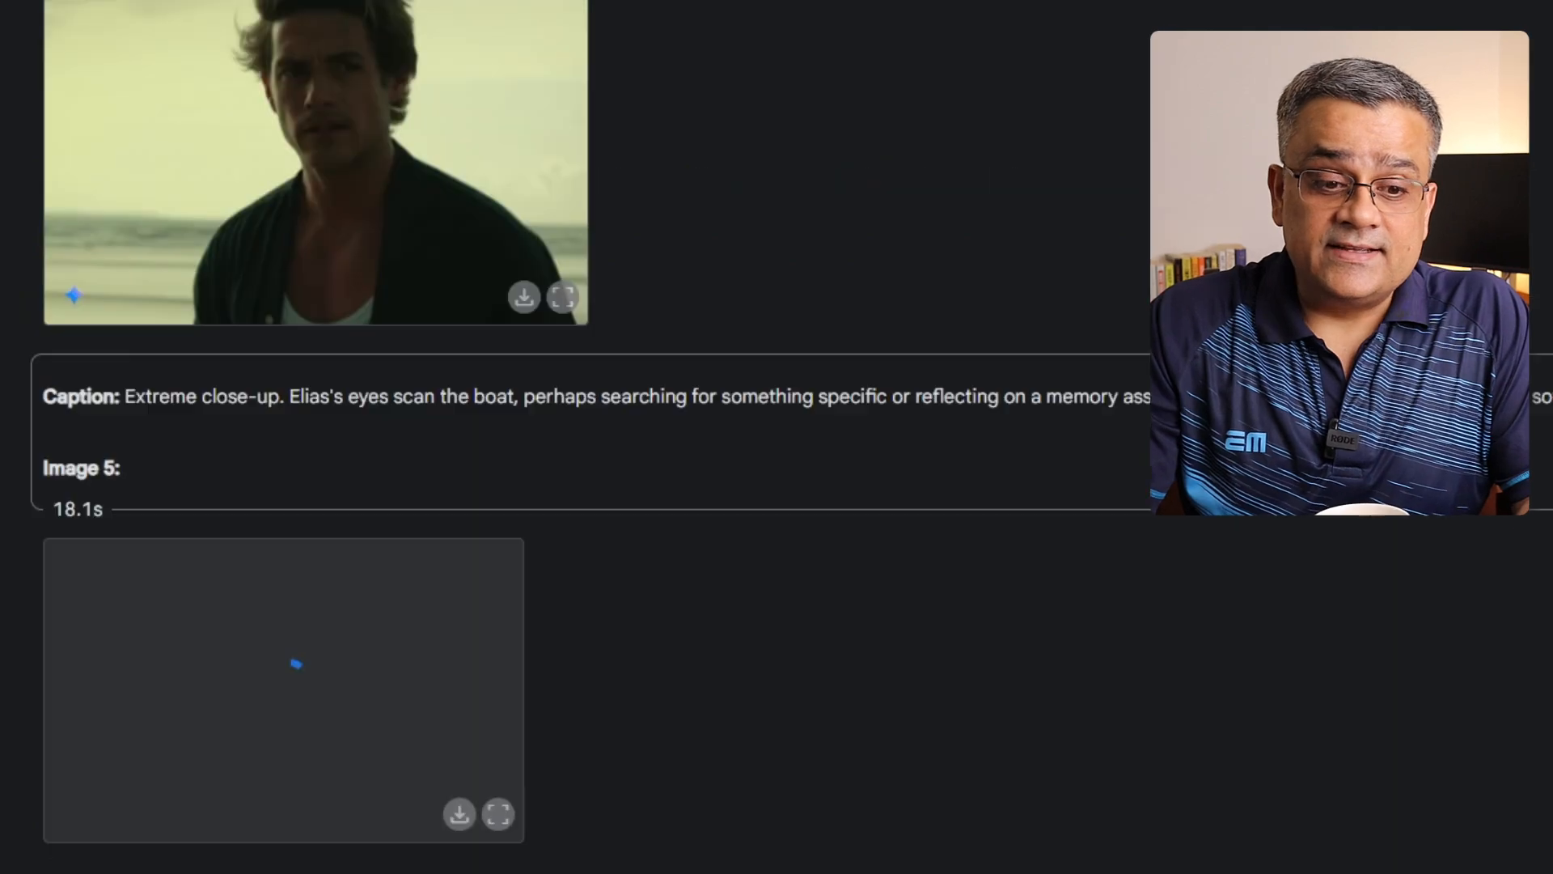
Examine the generated beach storyboard images and their captions through Image 10, checking the character's consistency.
scroll(542, 178, "up", 3)
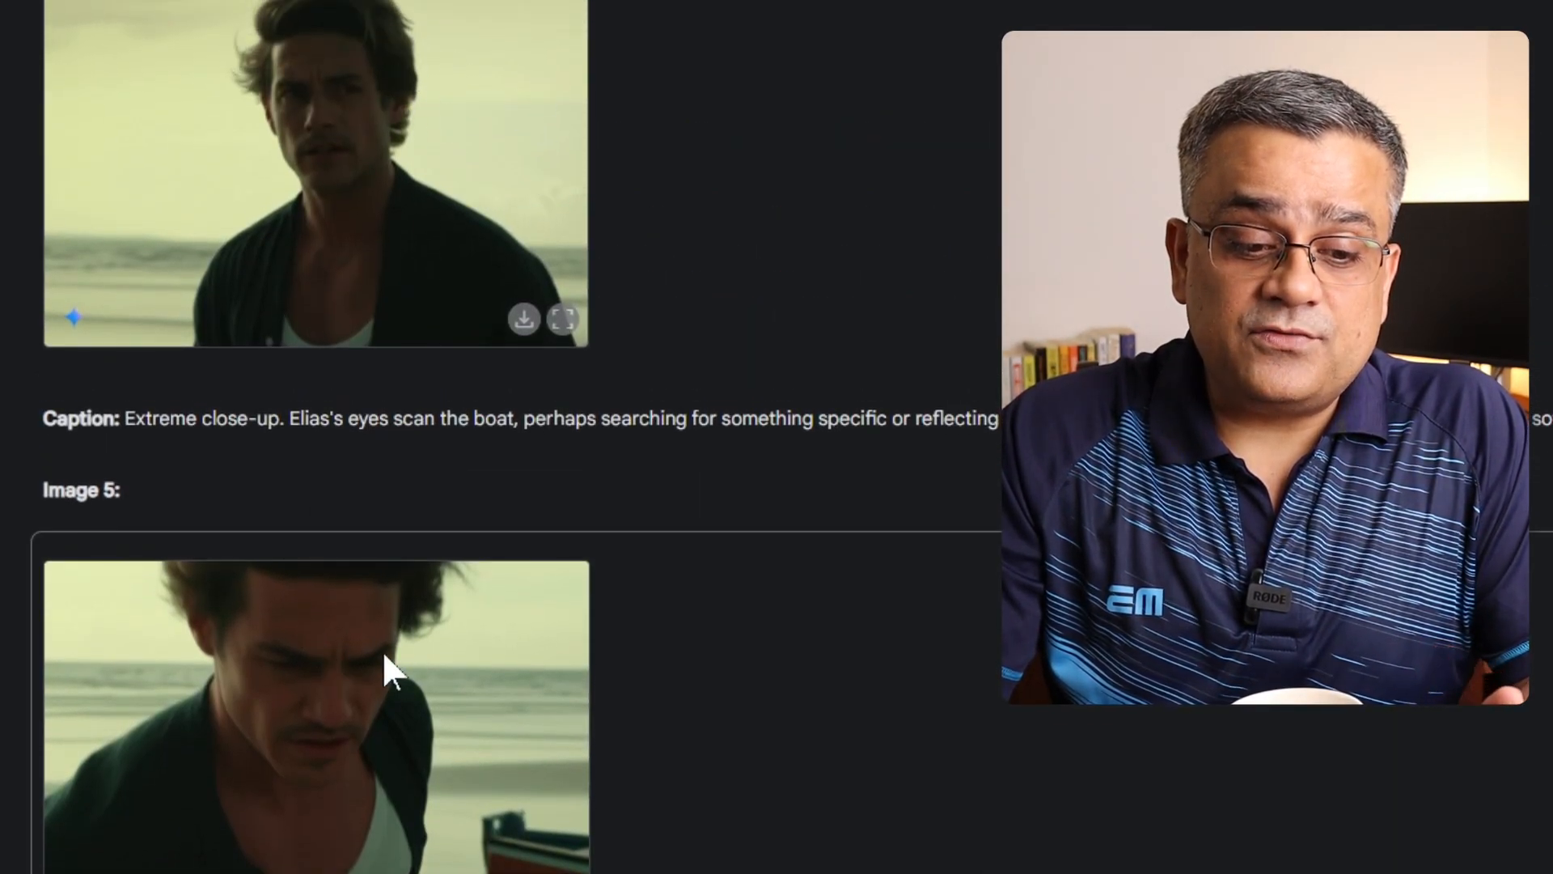
scroll(973, 586, "down", 8)
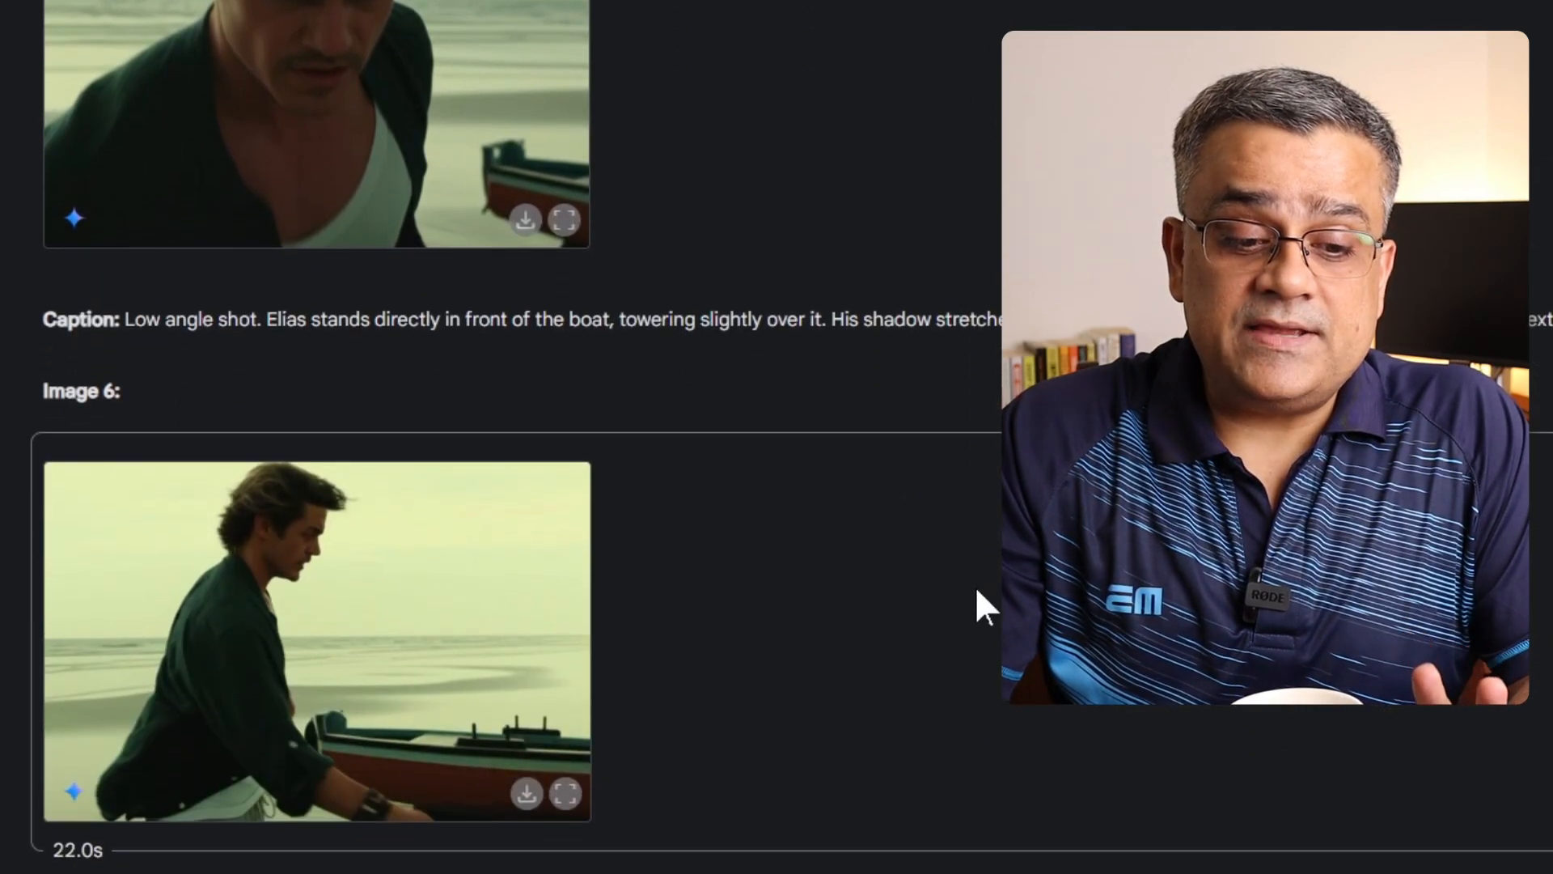
scroll(977, 586, "down", 20)
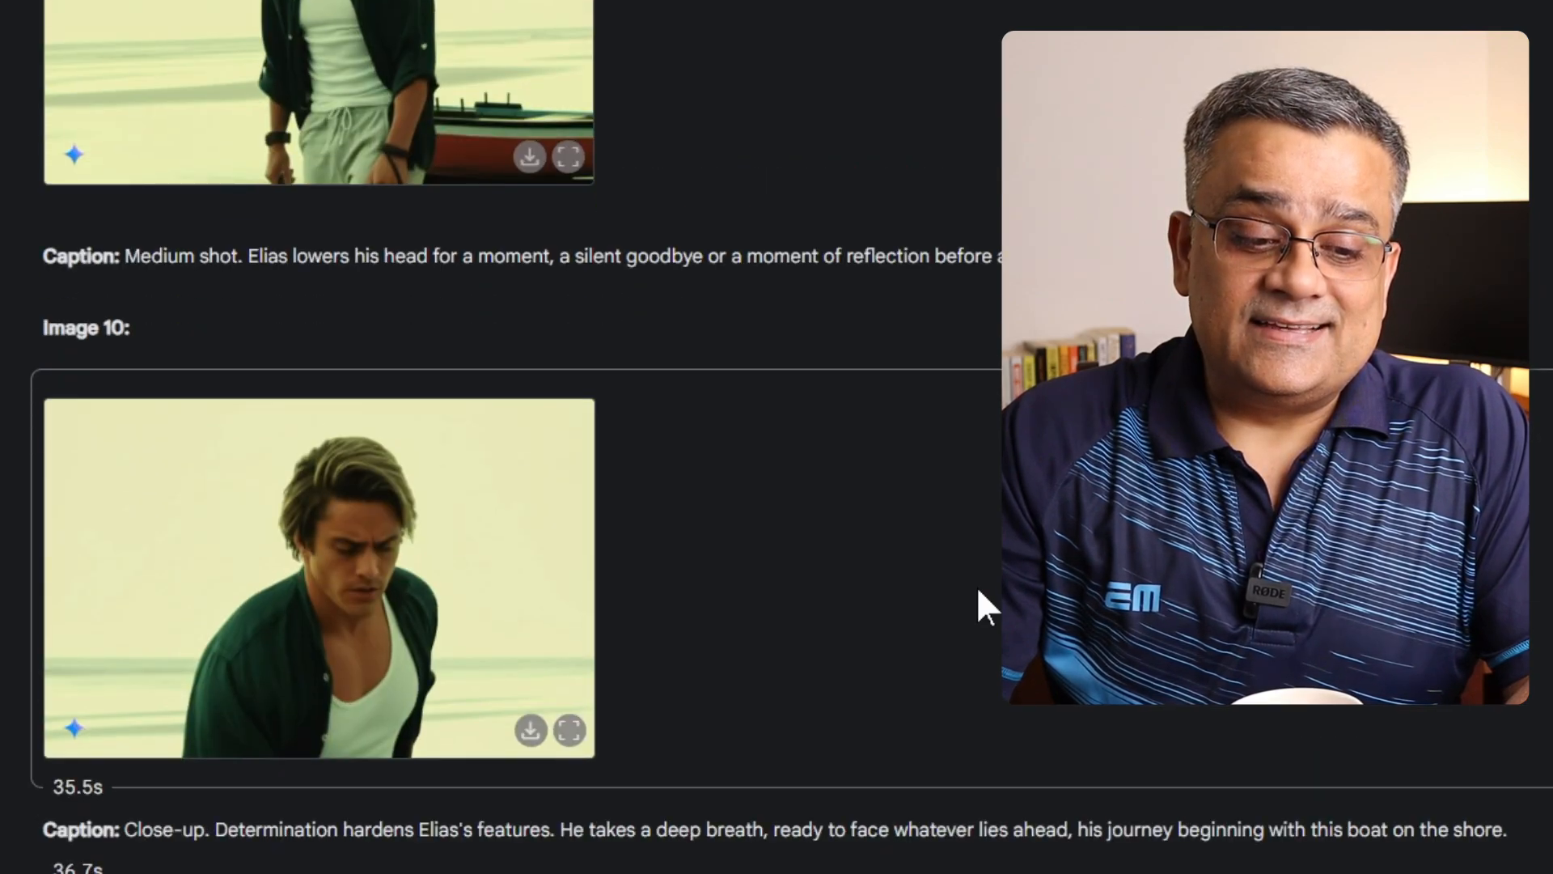
scroll(977, 586, "up", 2)
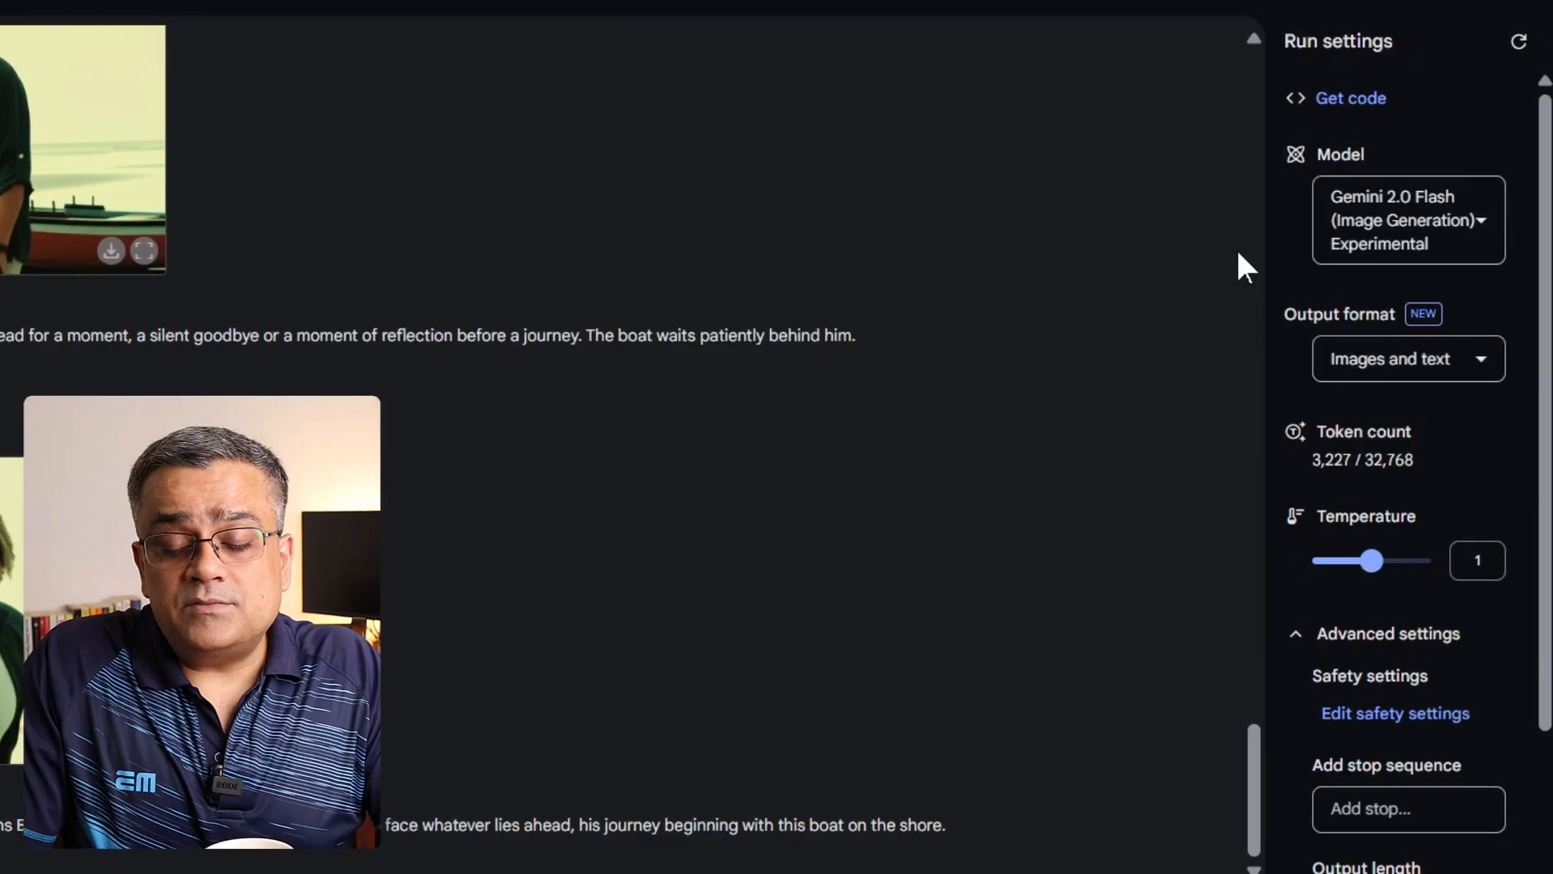
Review the text safety settings again for the beach storyboard chat, down to Civic Integrity.
left_click(1339, 703)
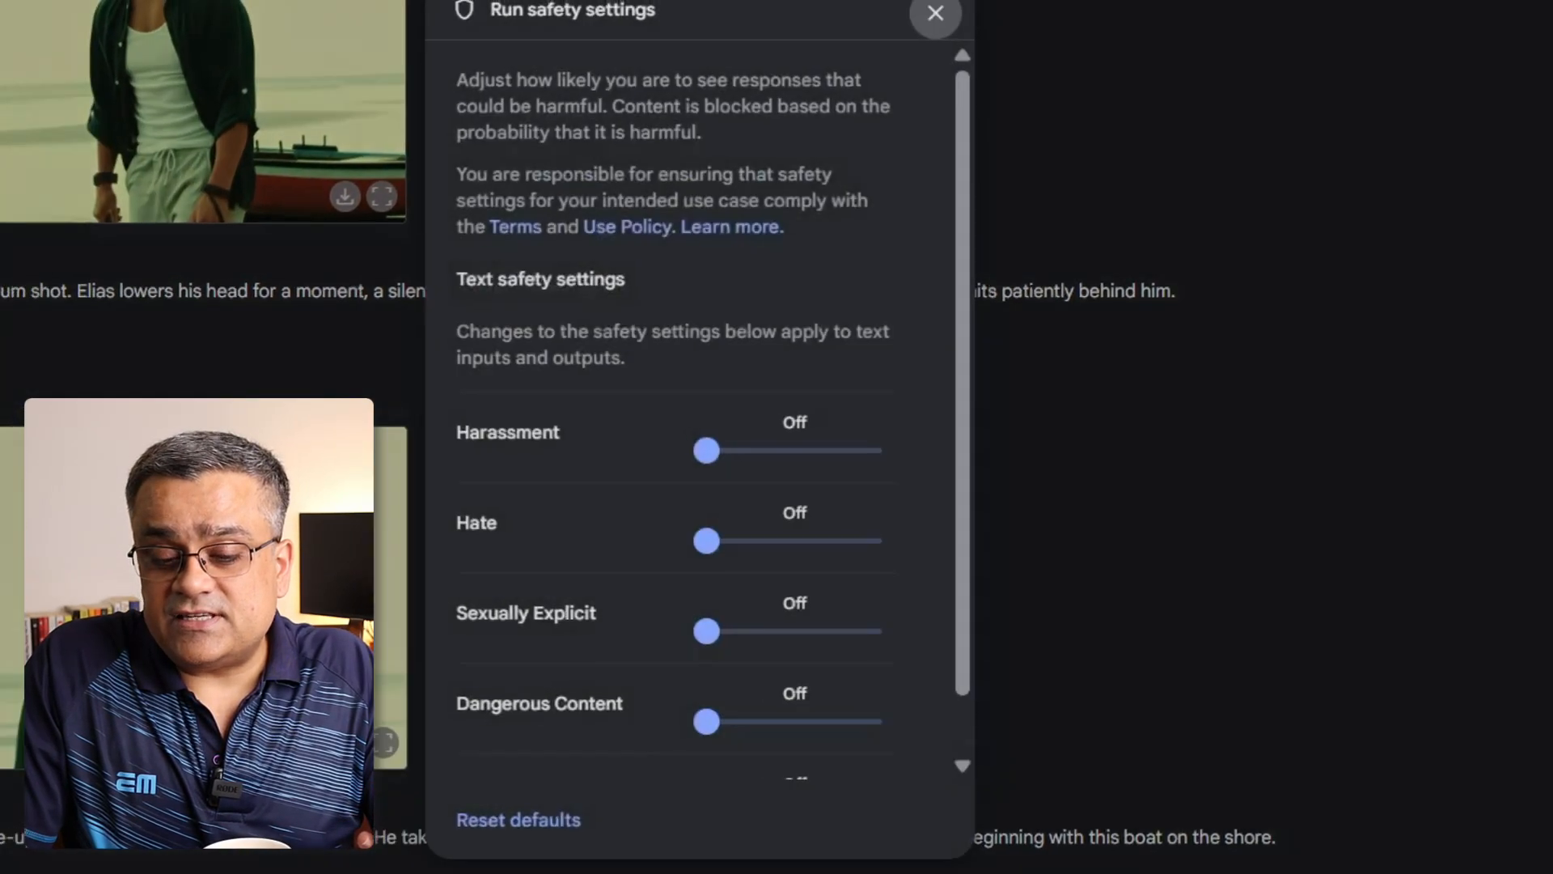
scroll(1215, 420, "down", 2)
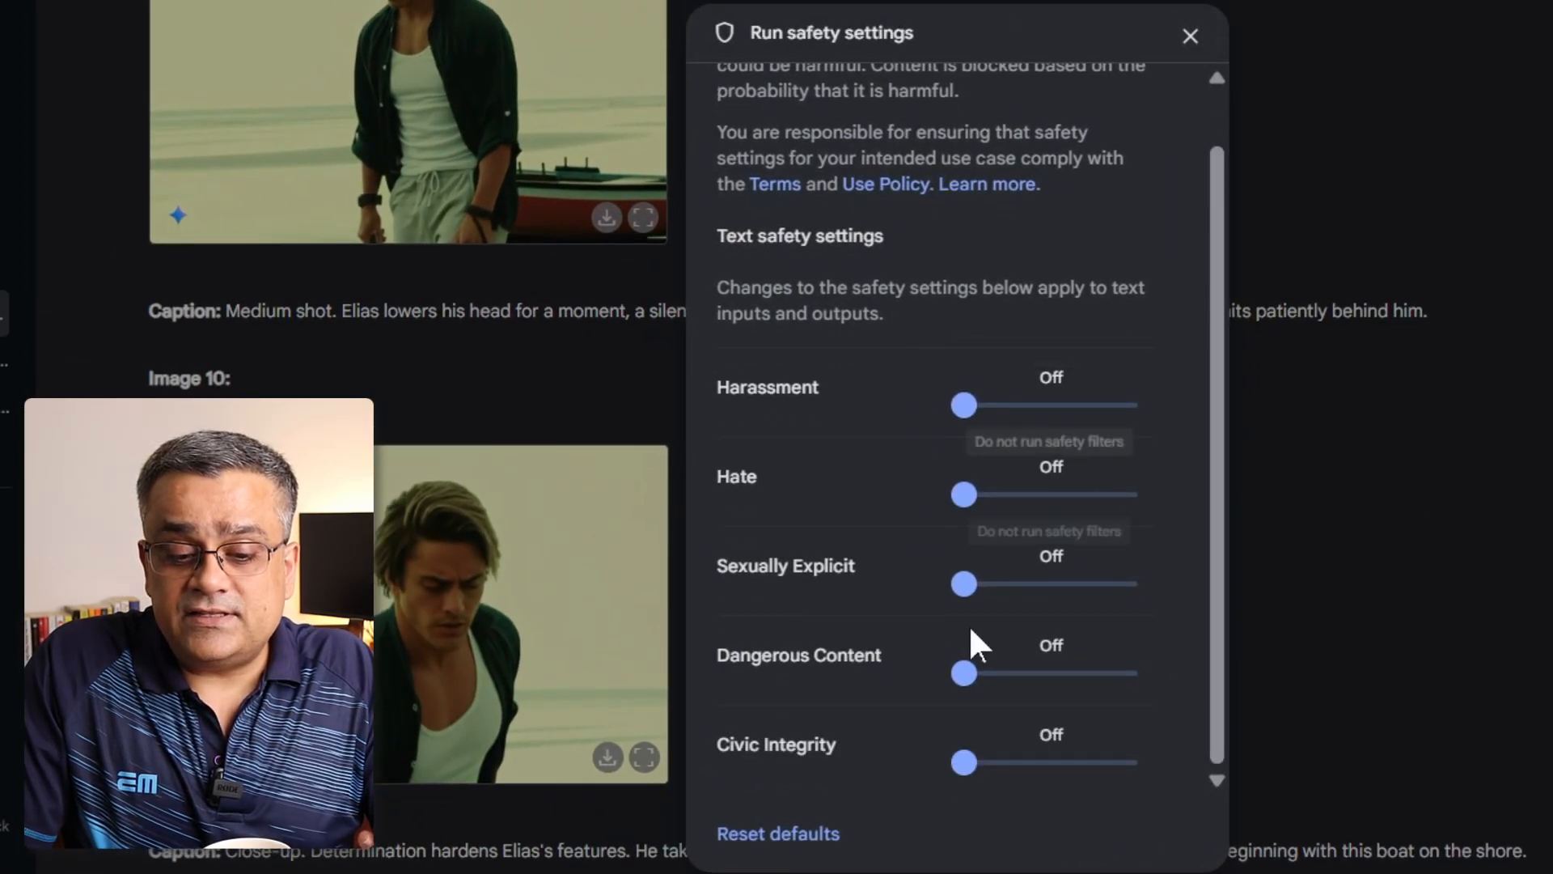
left_click(1192, 35)
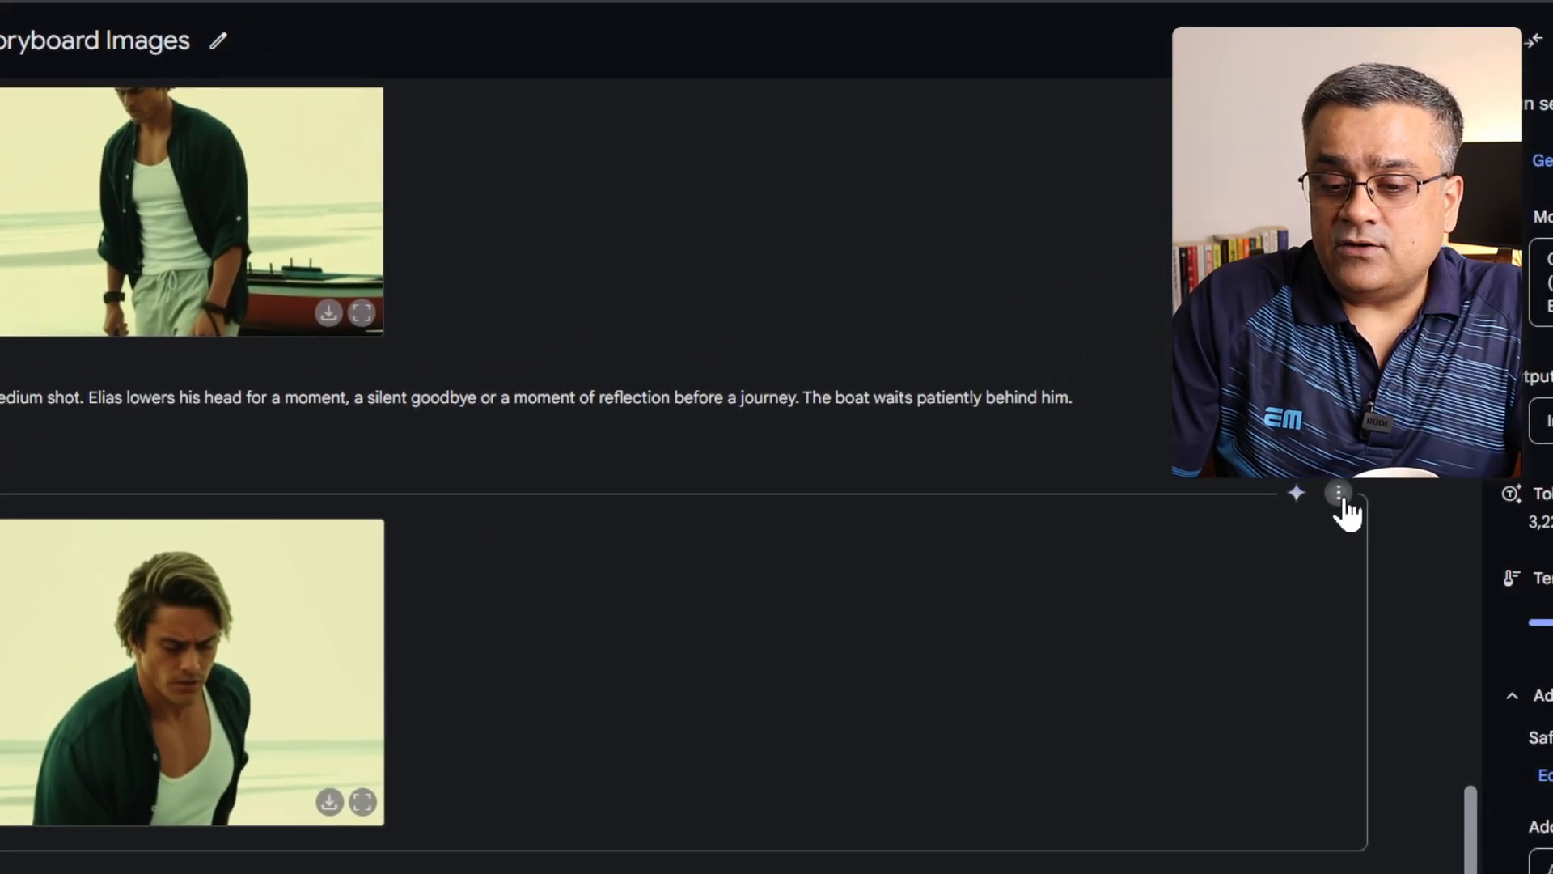
Branch the chat from Image 10 and run "Create 10 separate images that showcase this character from multiple angles, keep the character extremely consistent".
left_click(1340, 493)
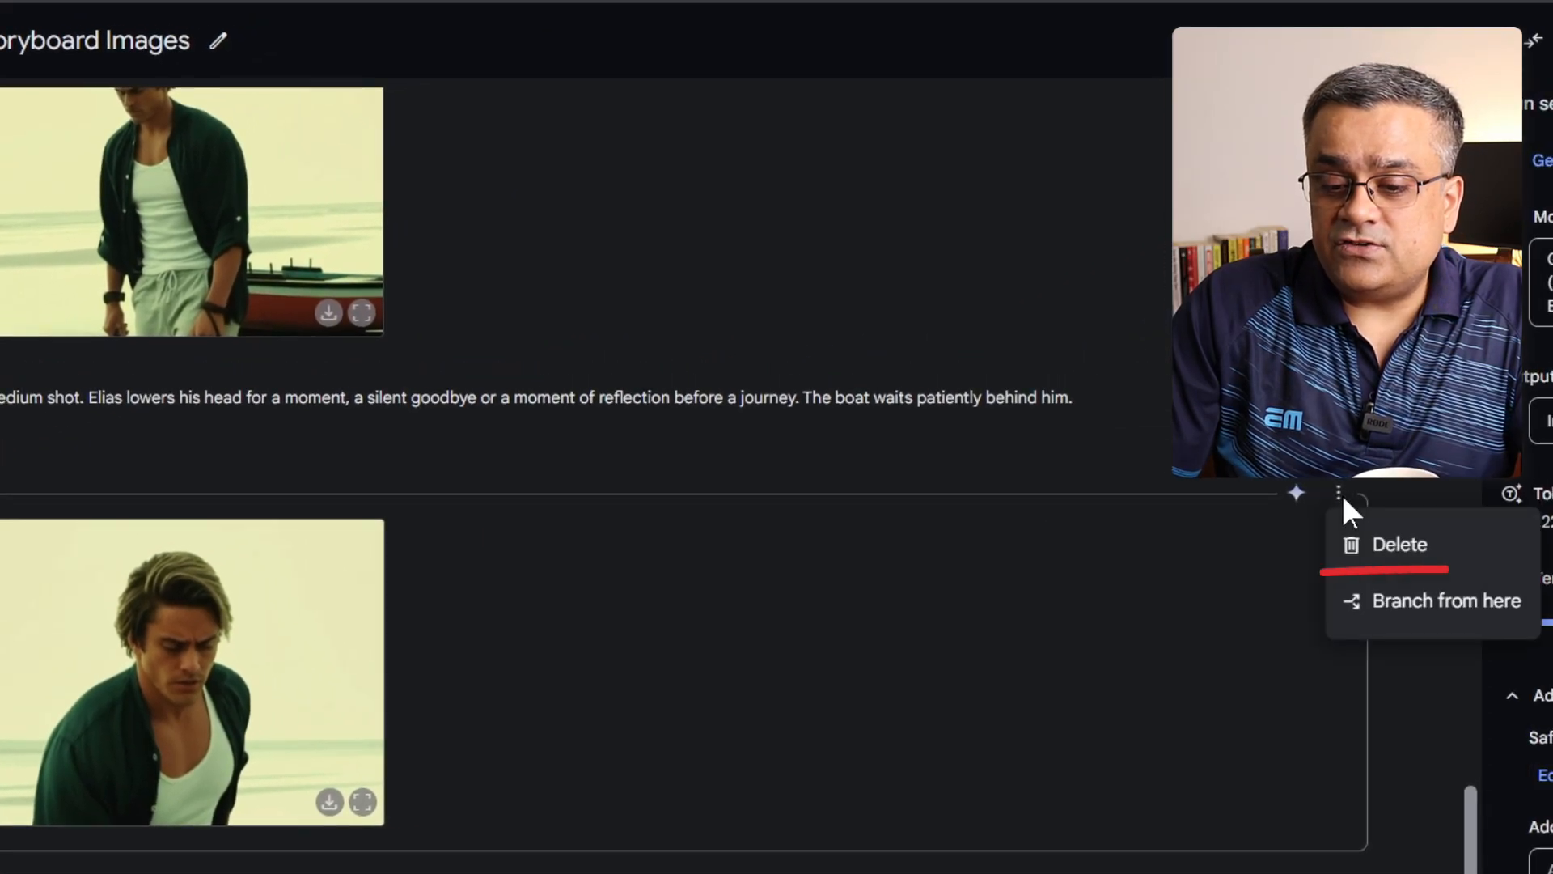
left_click(1423, 623)
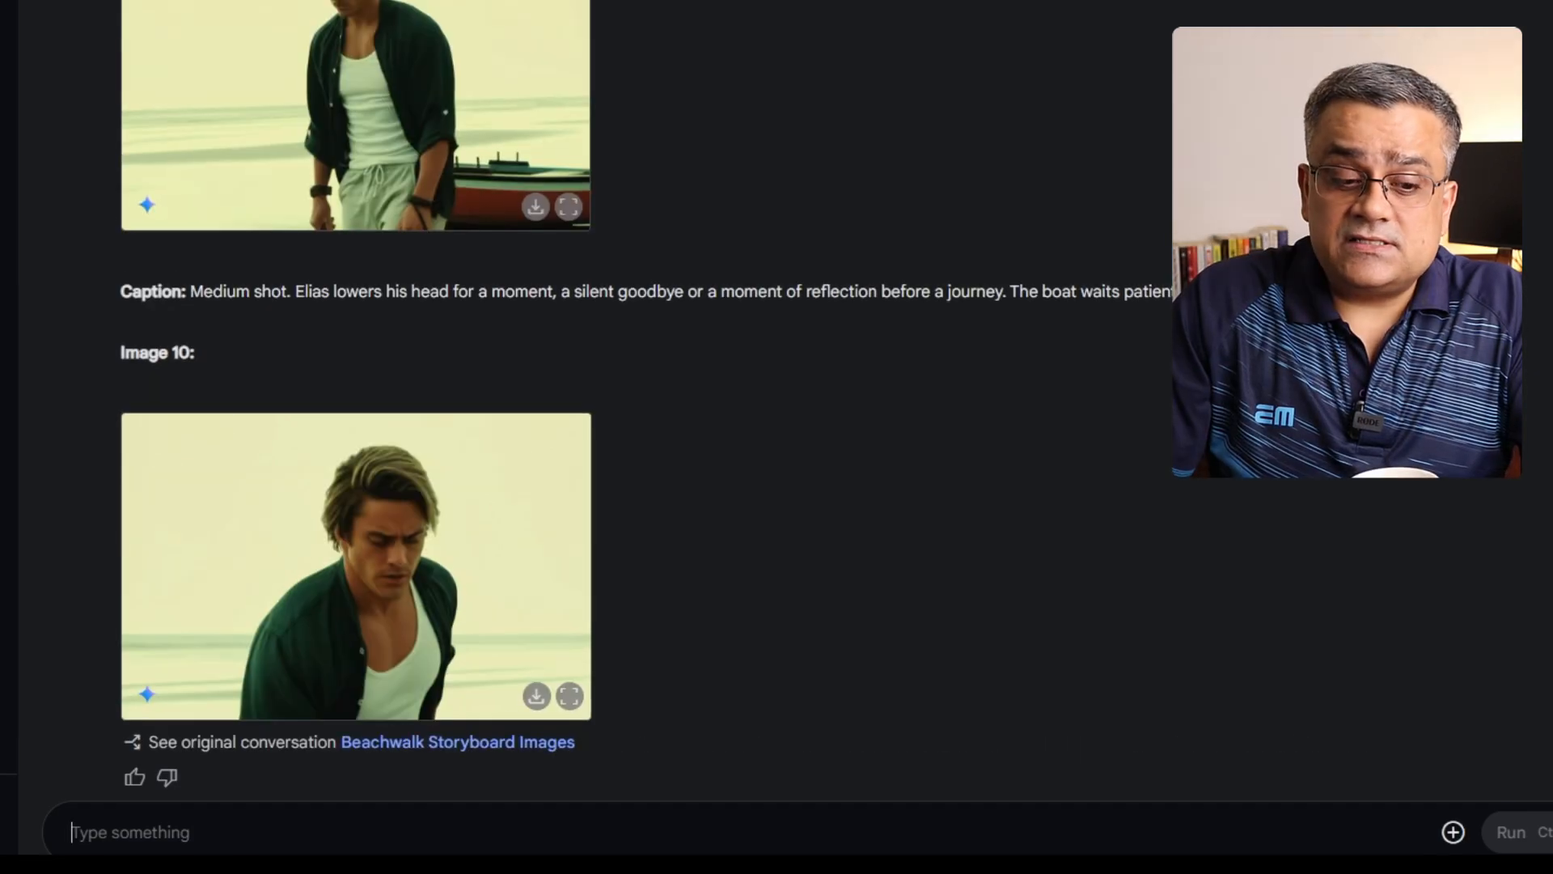
type("Create 10 separate images that showcase this character from multiple angles, keep the character extremly consistent")
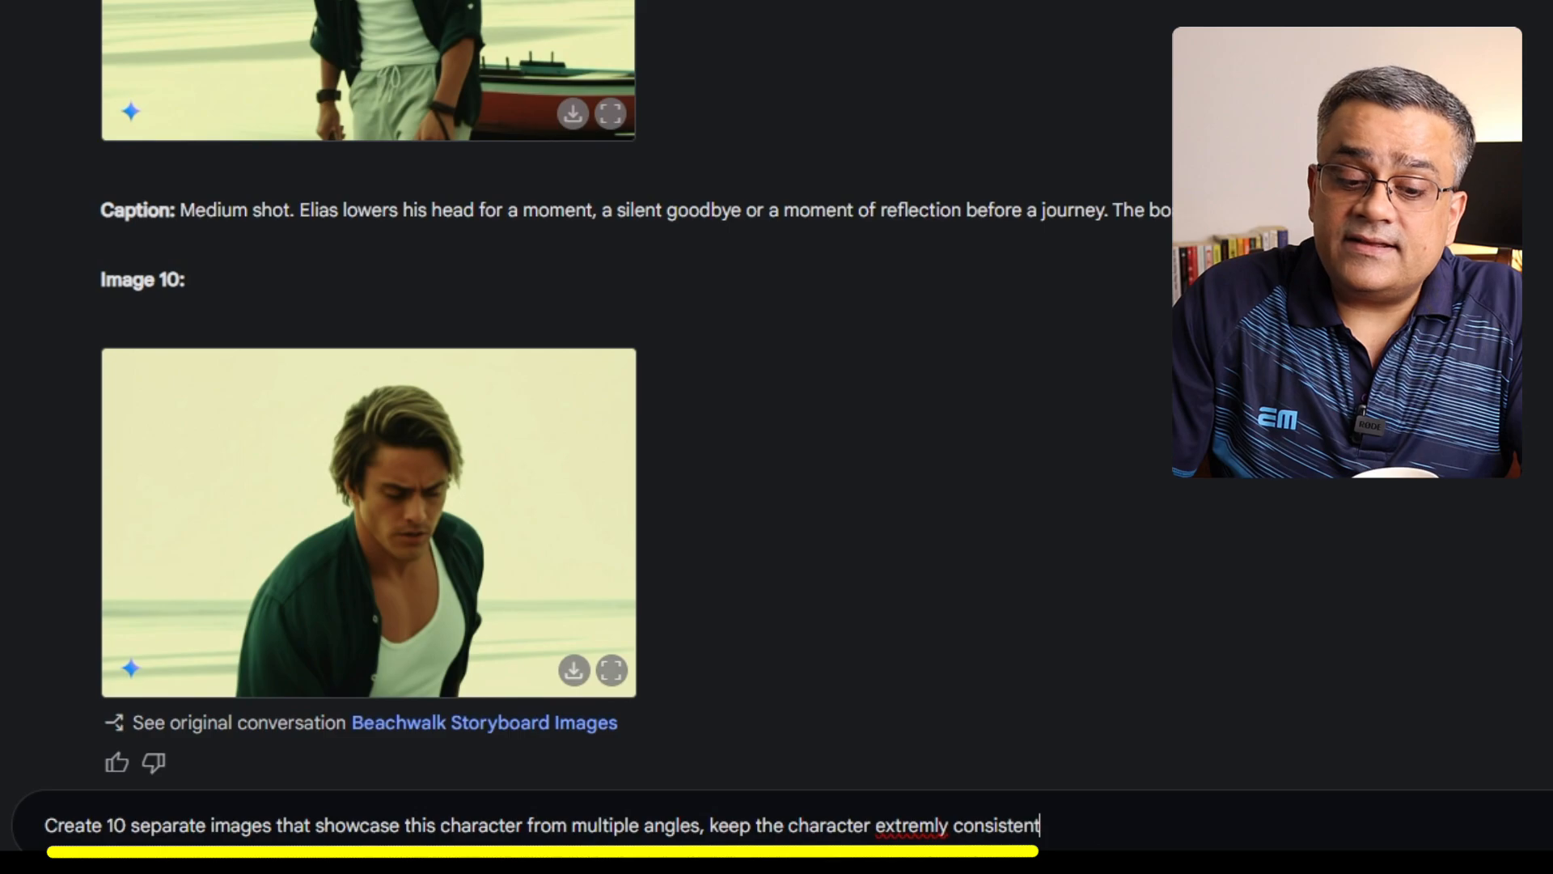
right_click(911, 825)
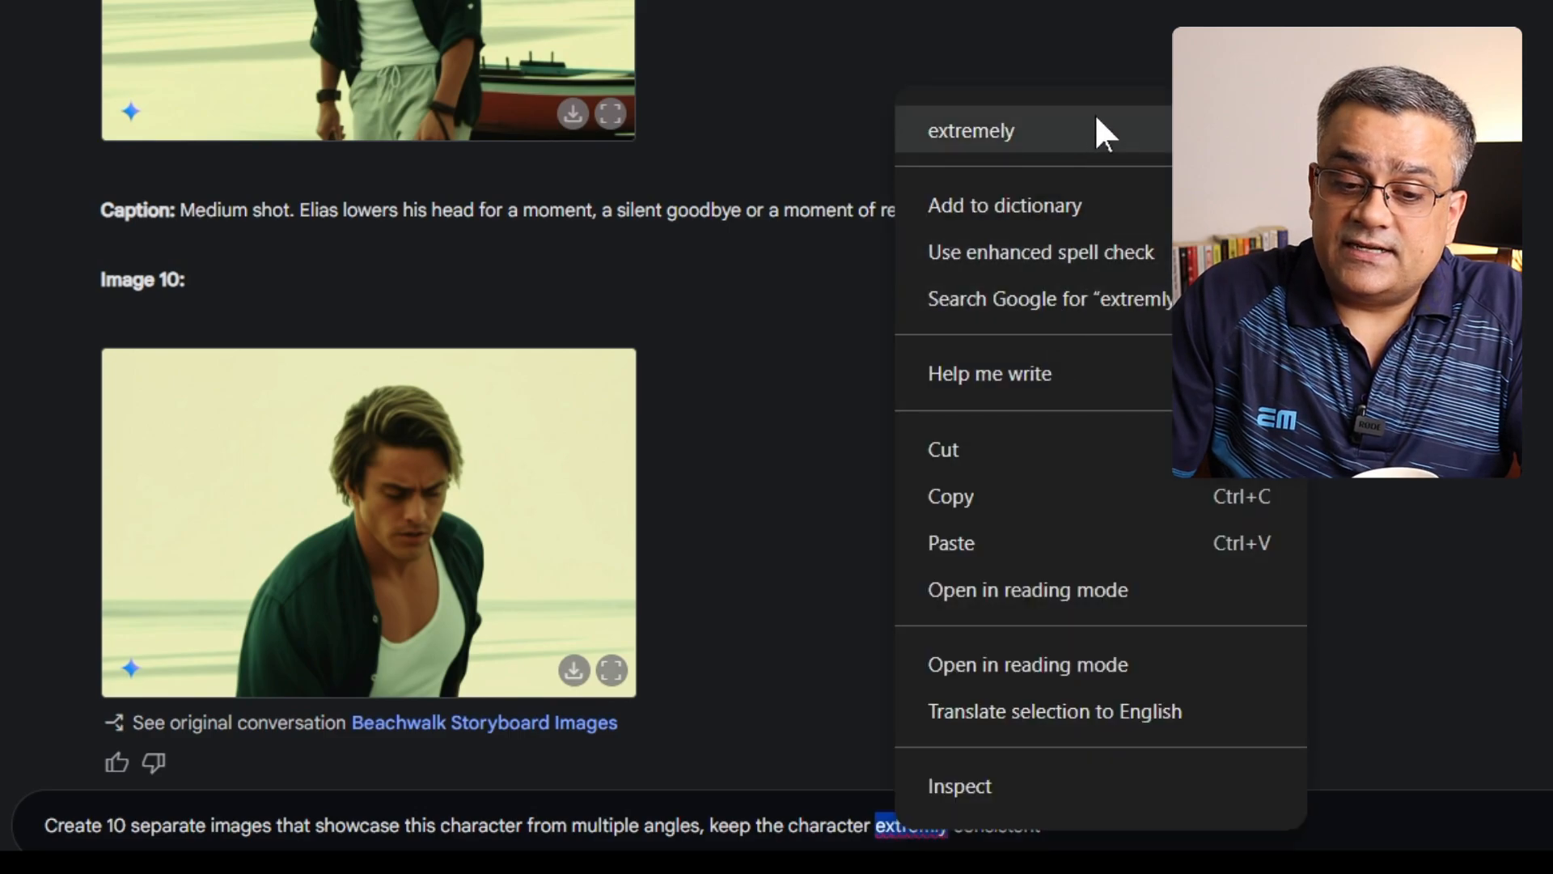
left_click(1103, 130)
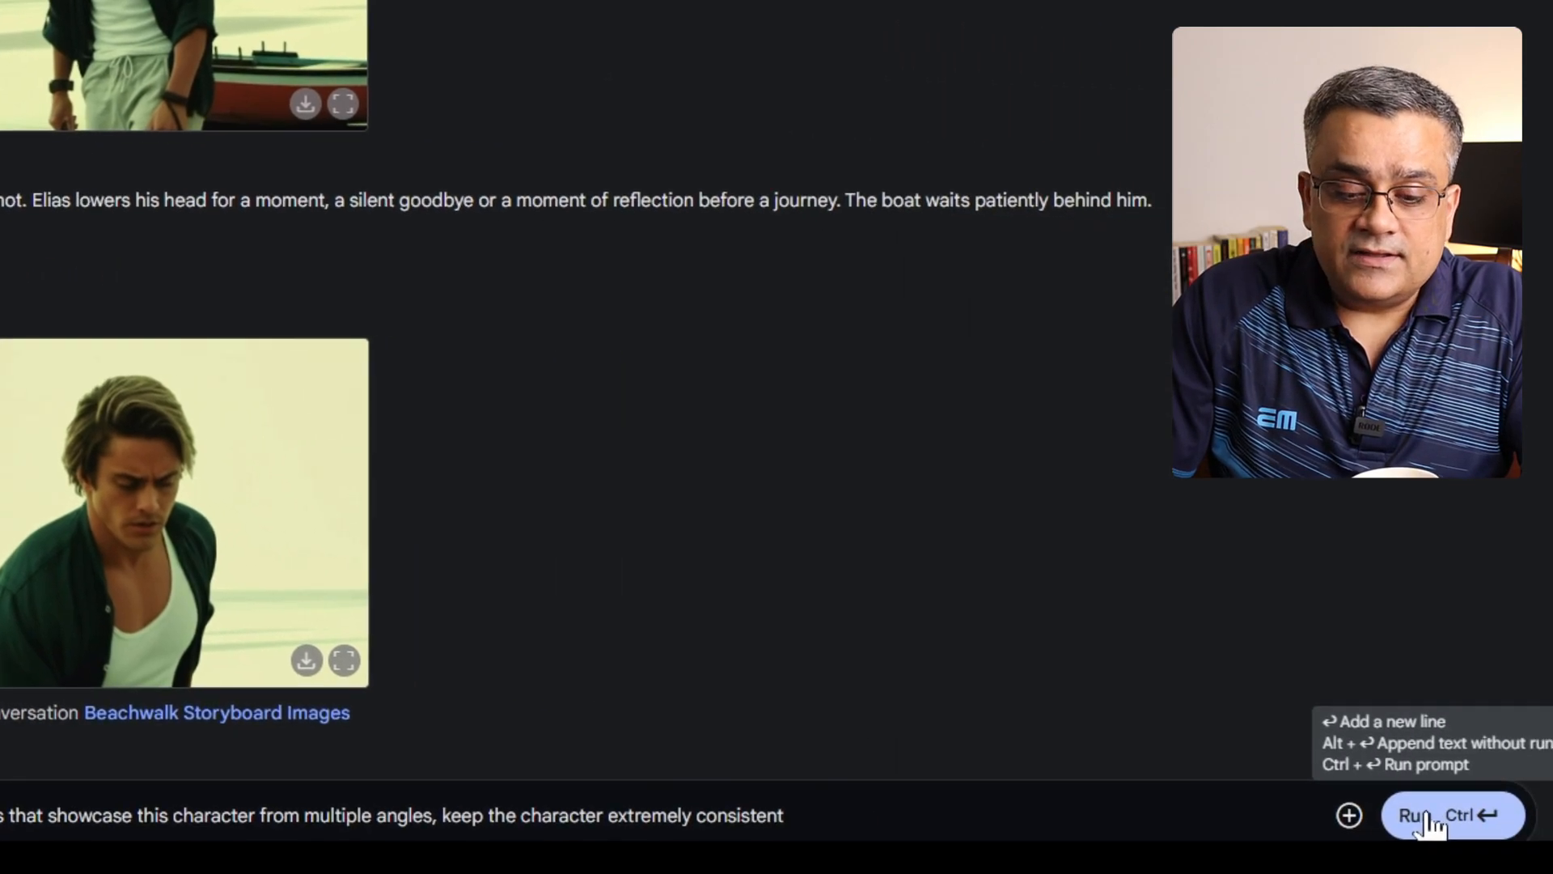
left_click(1433, 818)
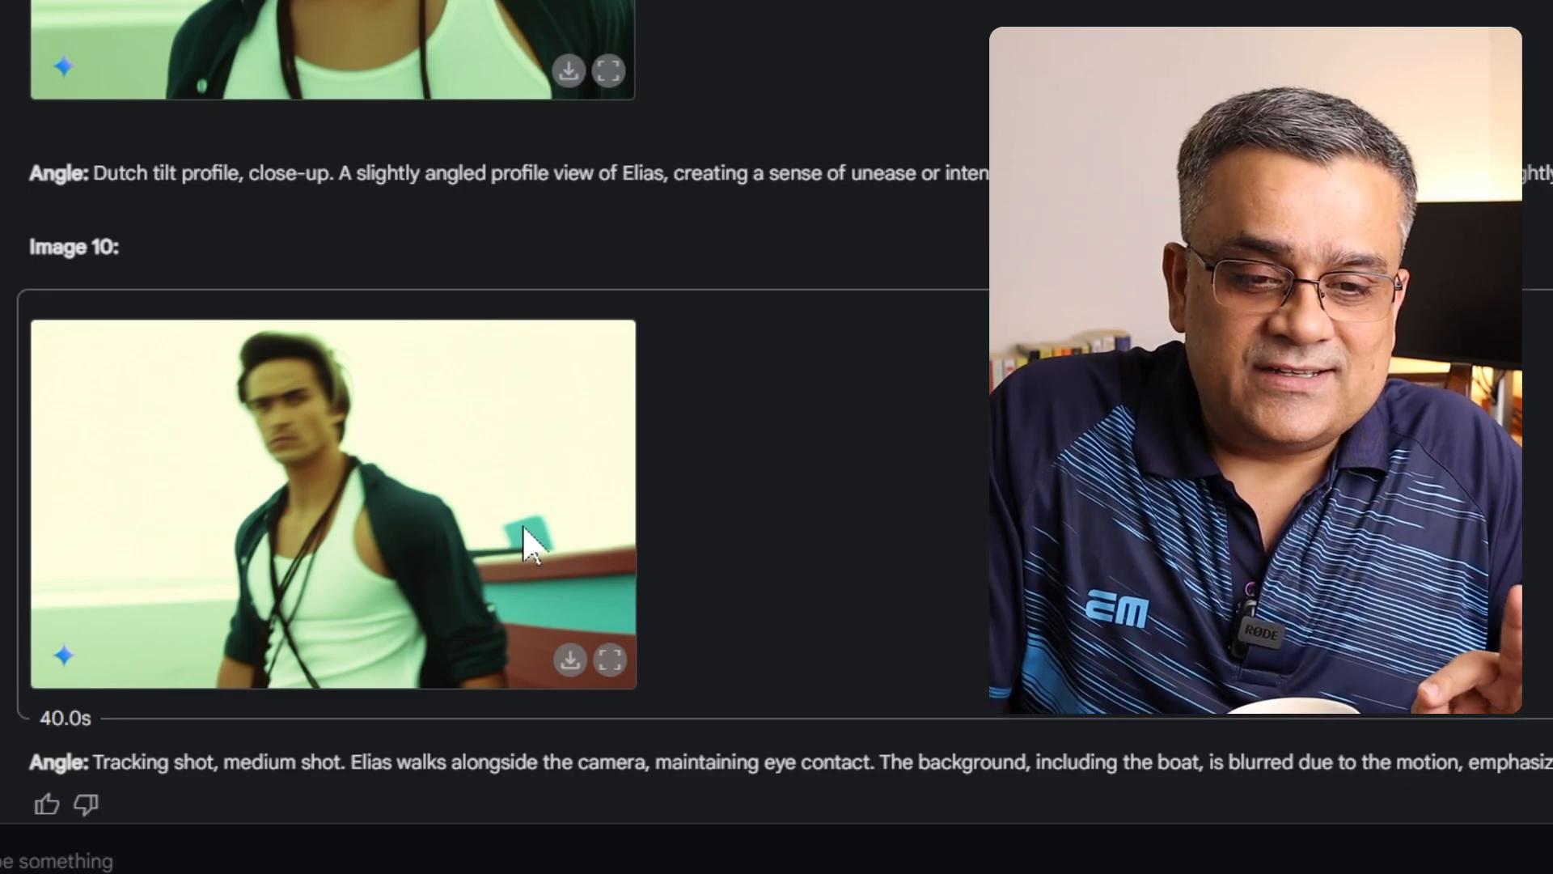
Open the low-angle close-up under Image 4 of the multi-angle shots in the enlarged view and download it.
scroll(776, 473, "up", 15)
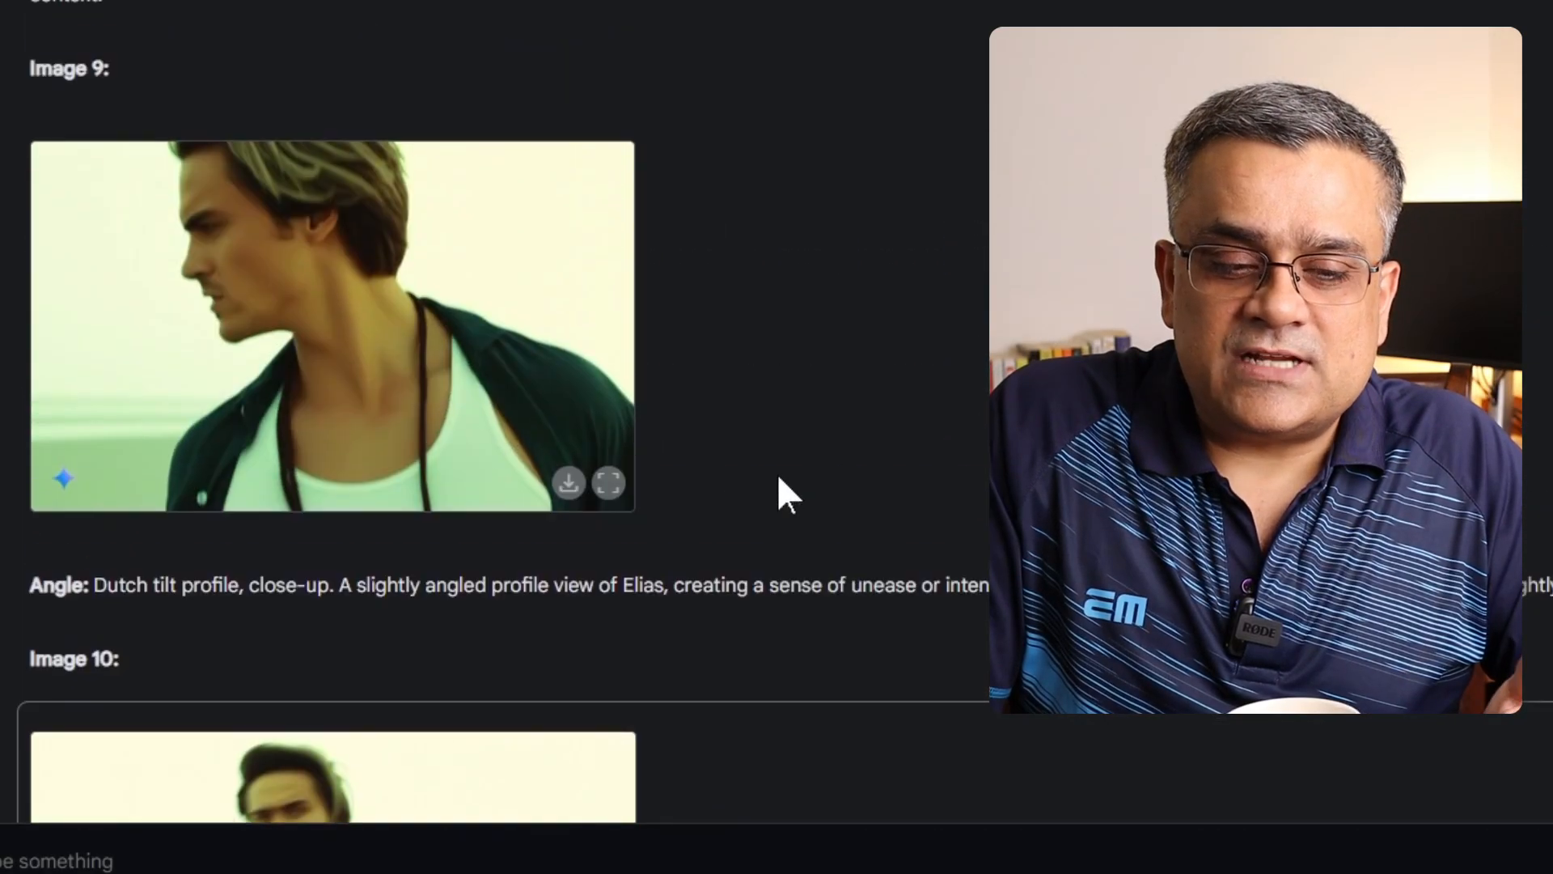
scroll(778, 478, "up", 20)
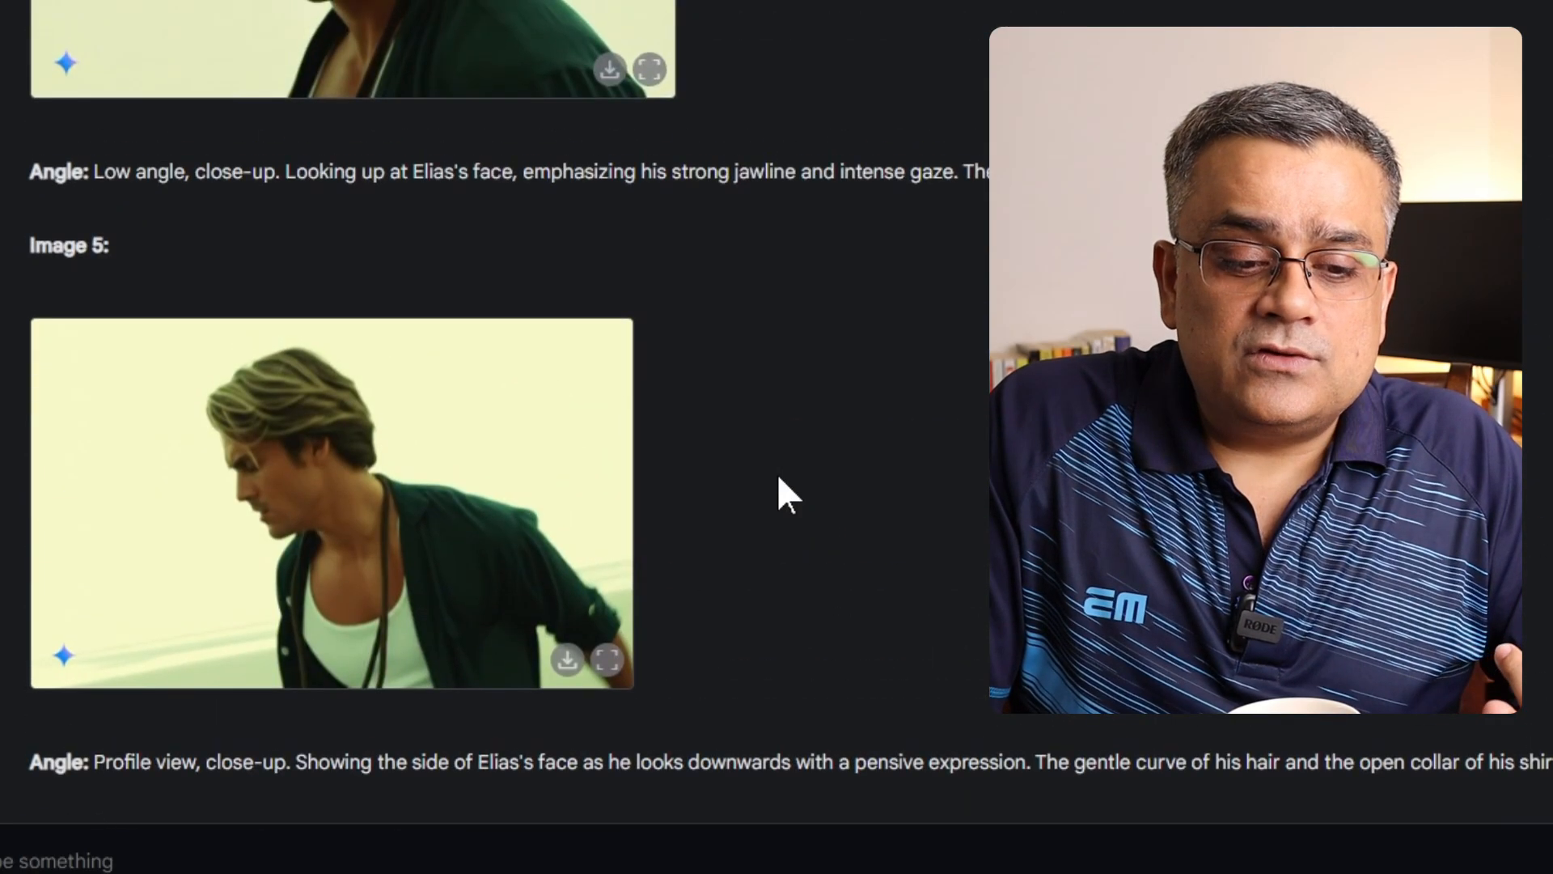
scroll(809, 485, "up", 5)
scroll(539, 364, "down", 2)
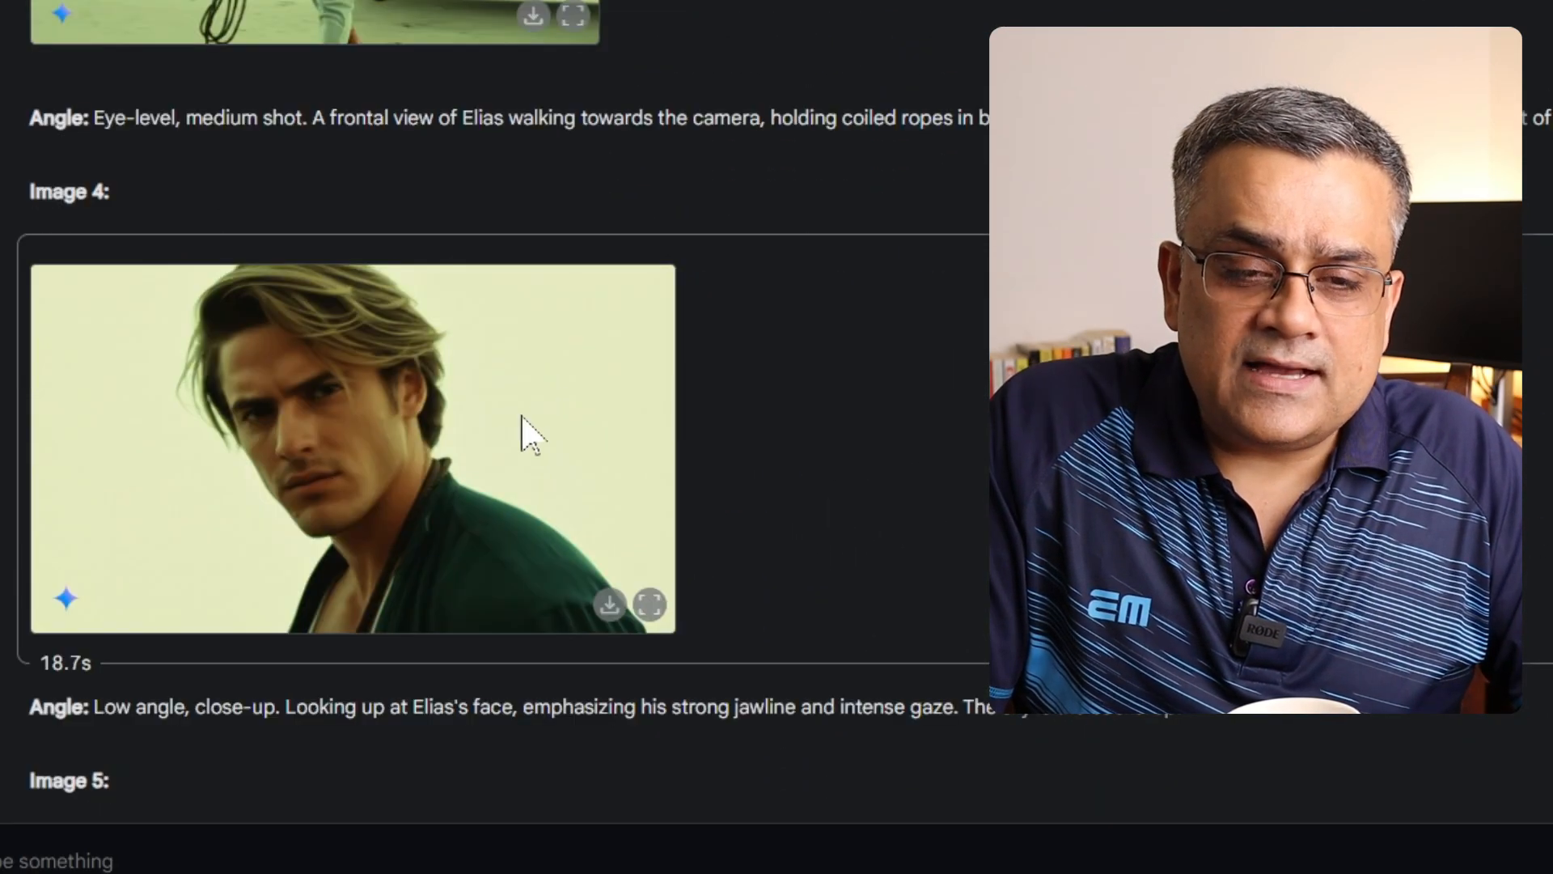
left_click(648, 605)
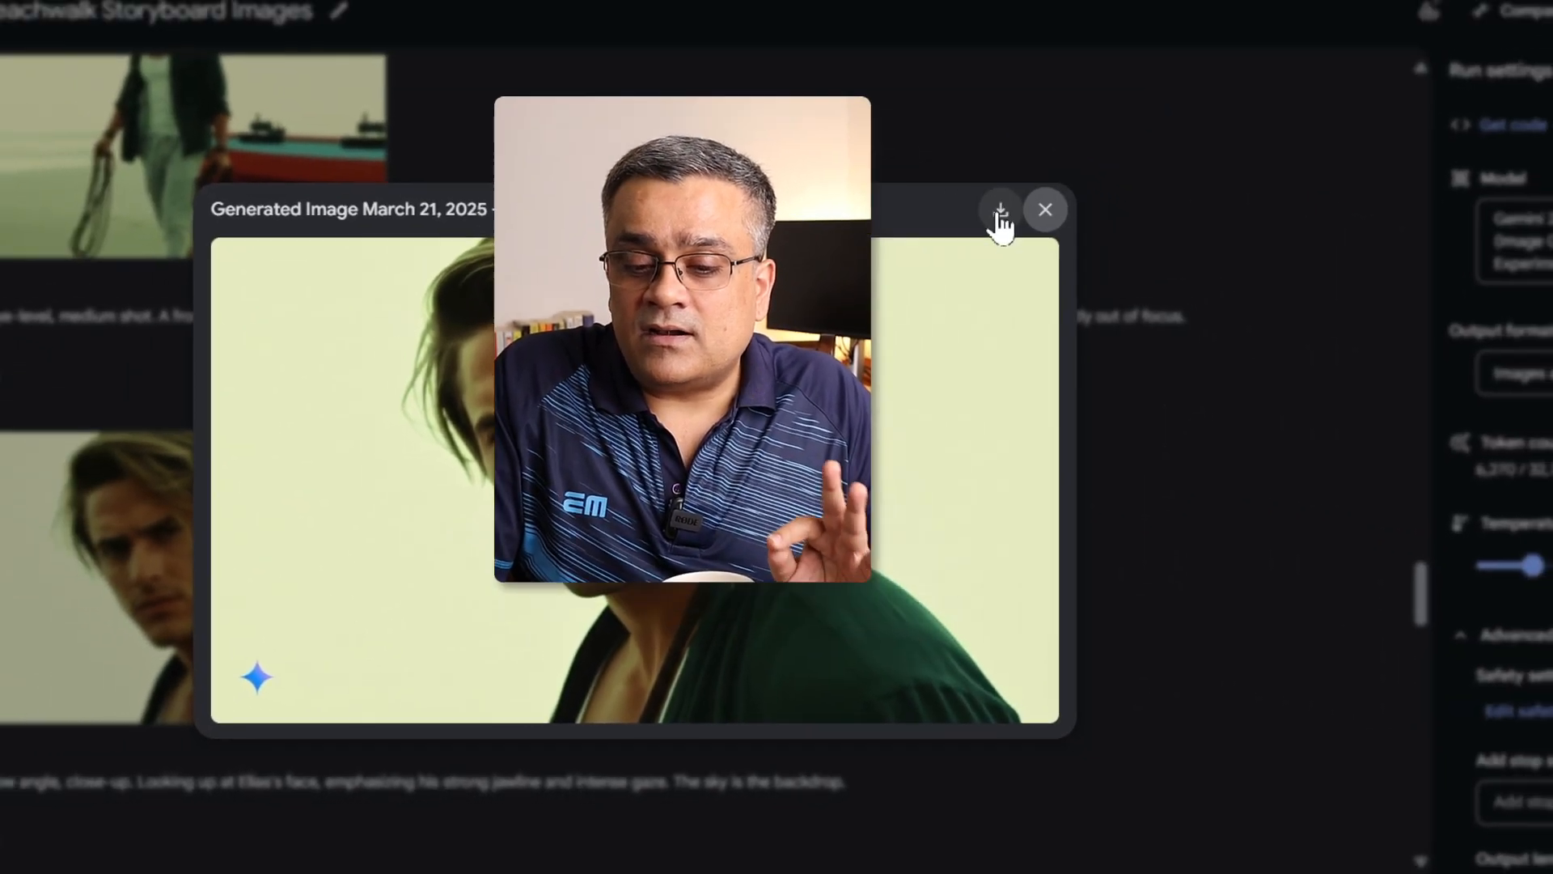
left_click(1015, 68)
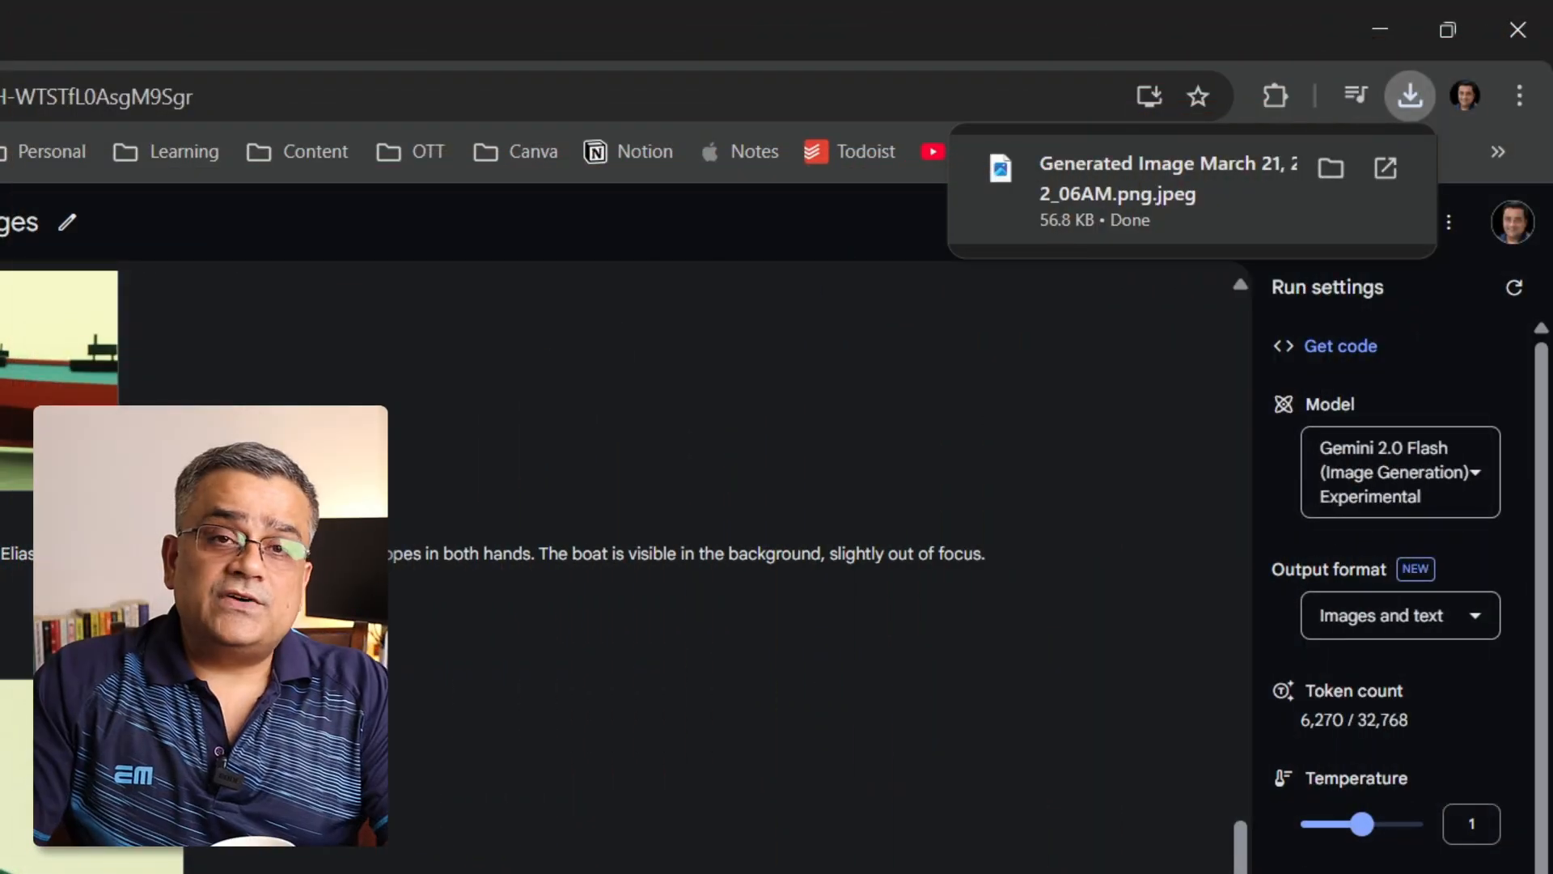
key("ctrl+t")
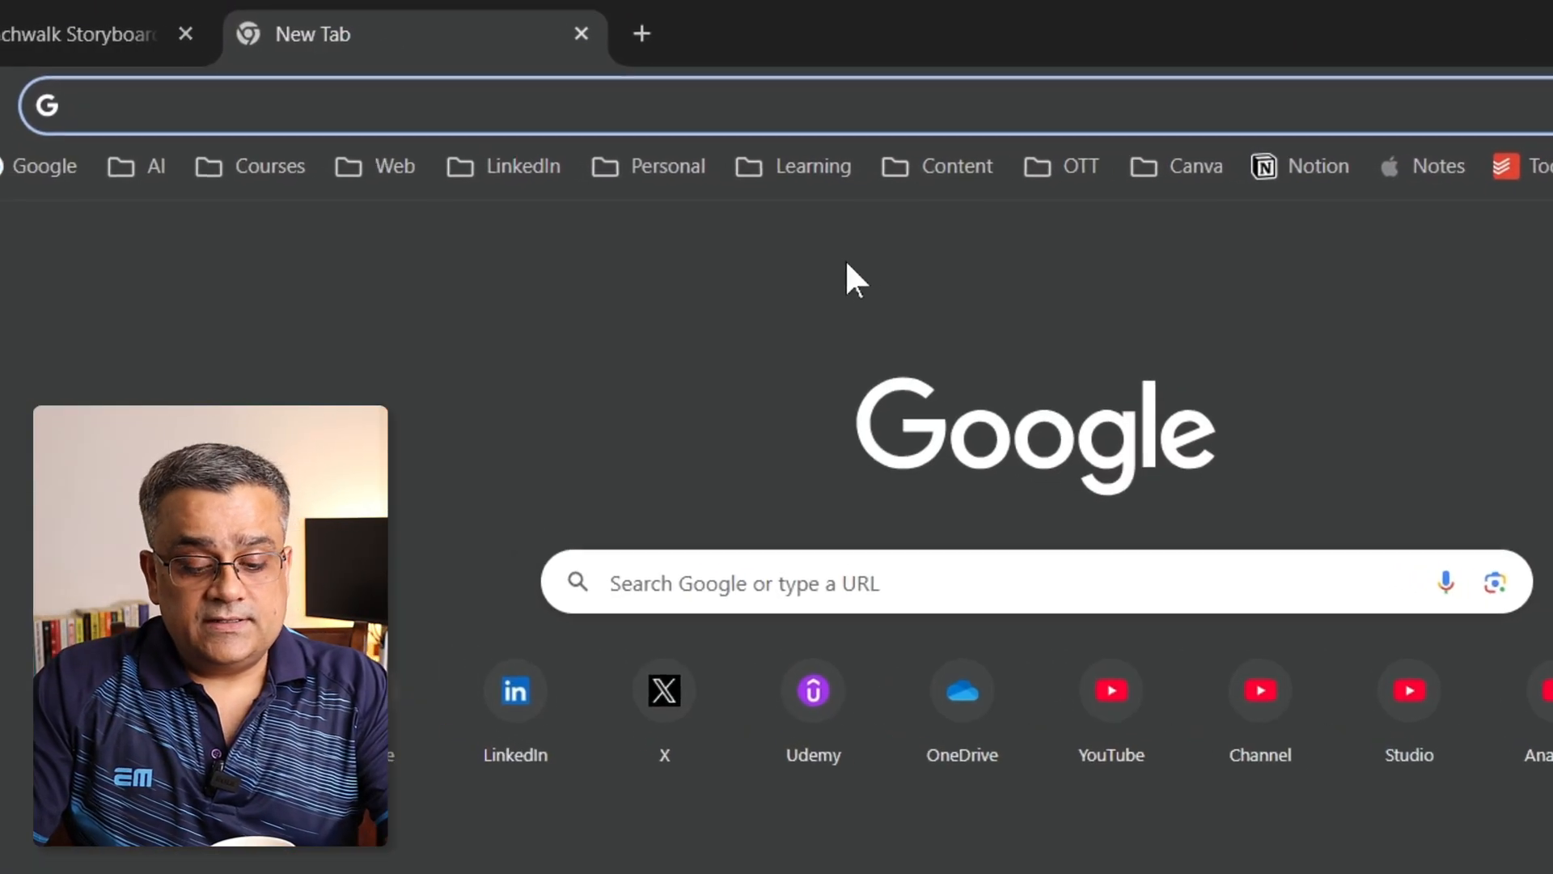
type("https://pixnova.ai/image-upscaler/")
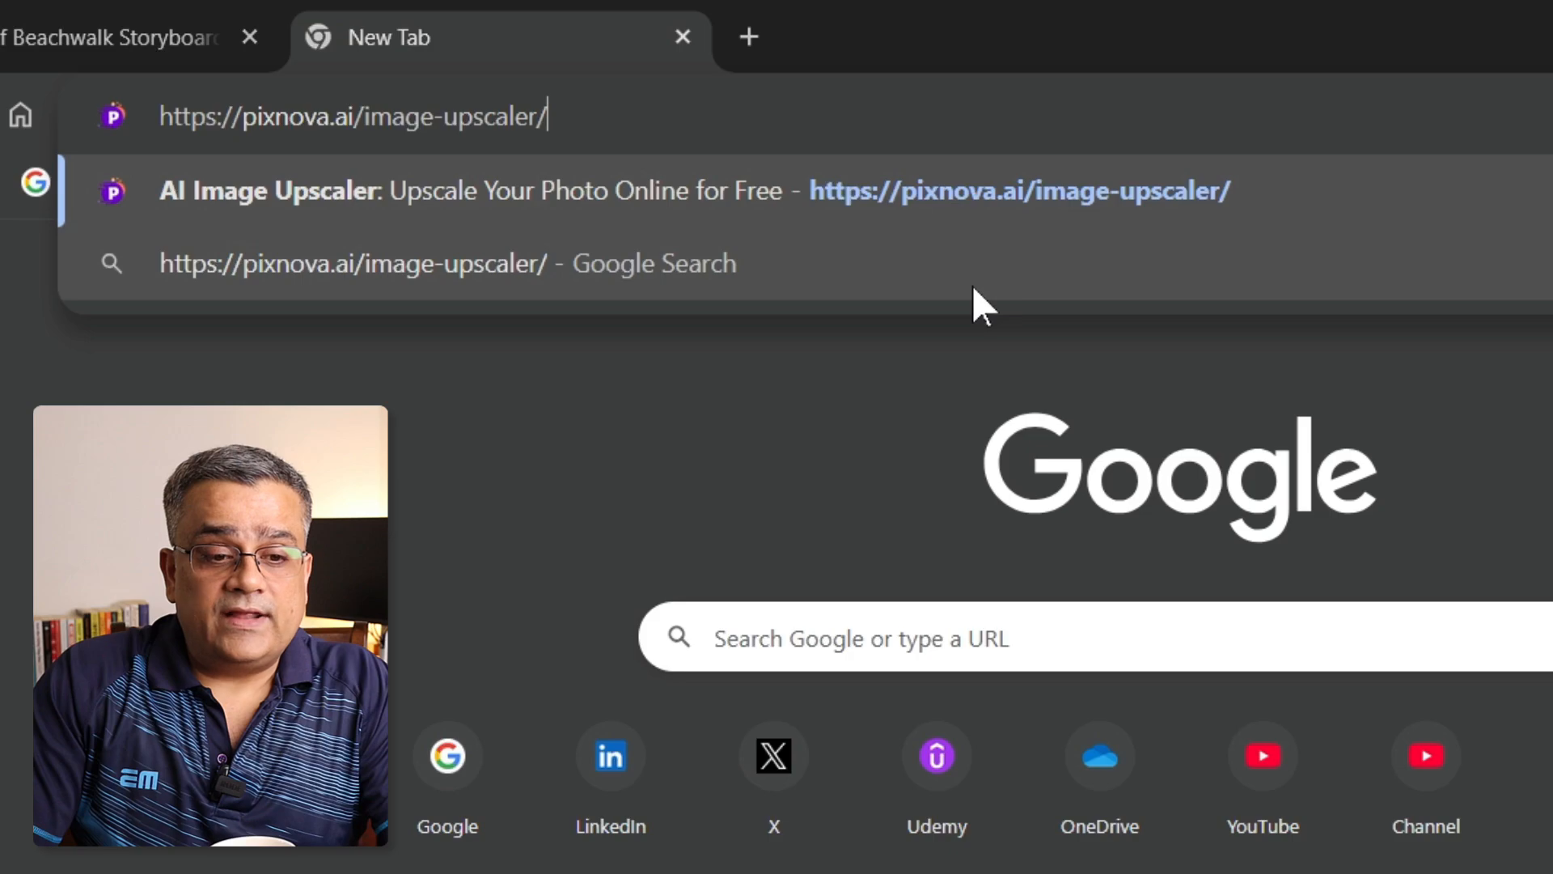
key("Return")
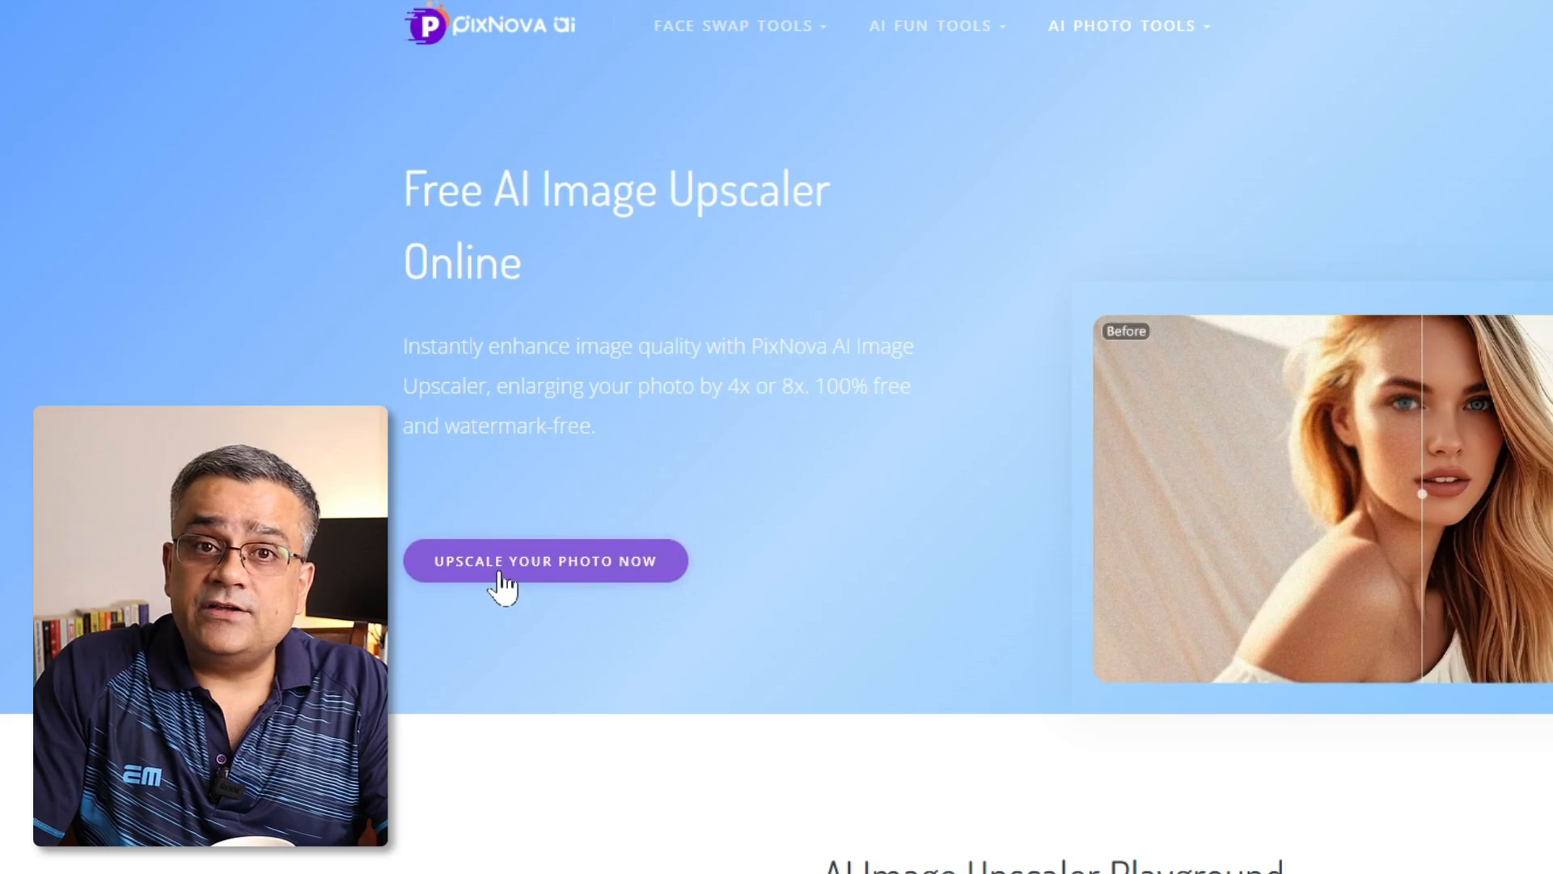
left_click(502, 579)
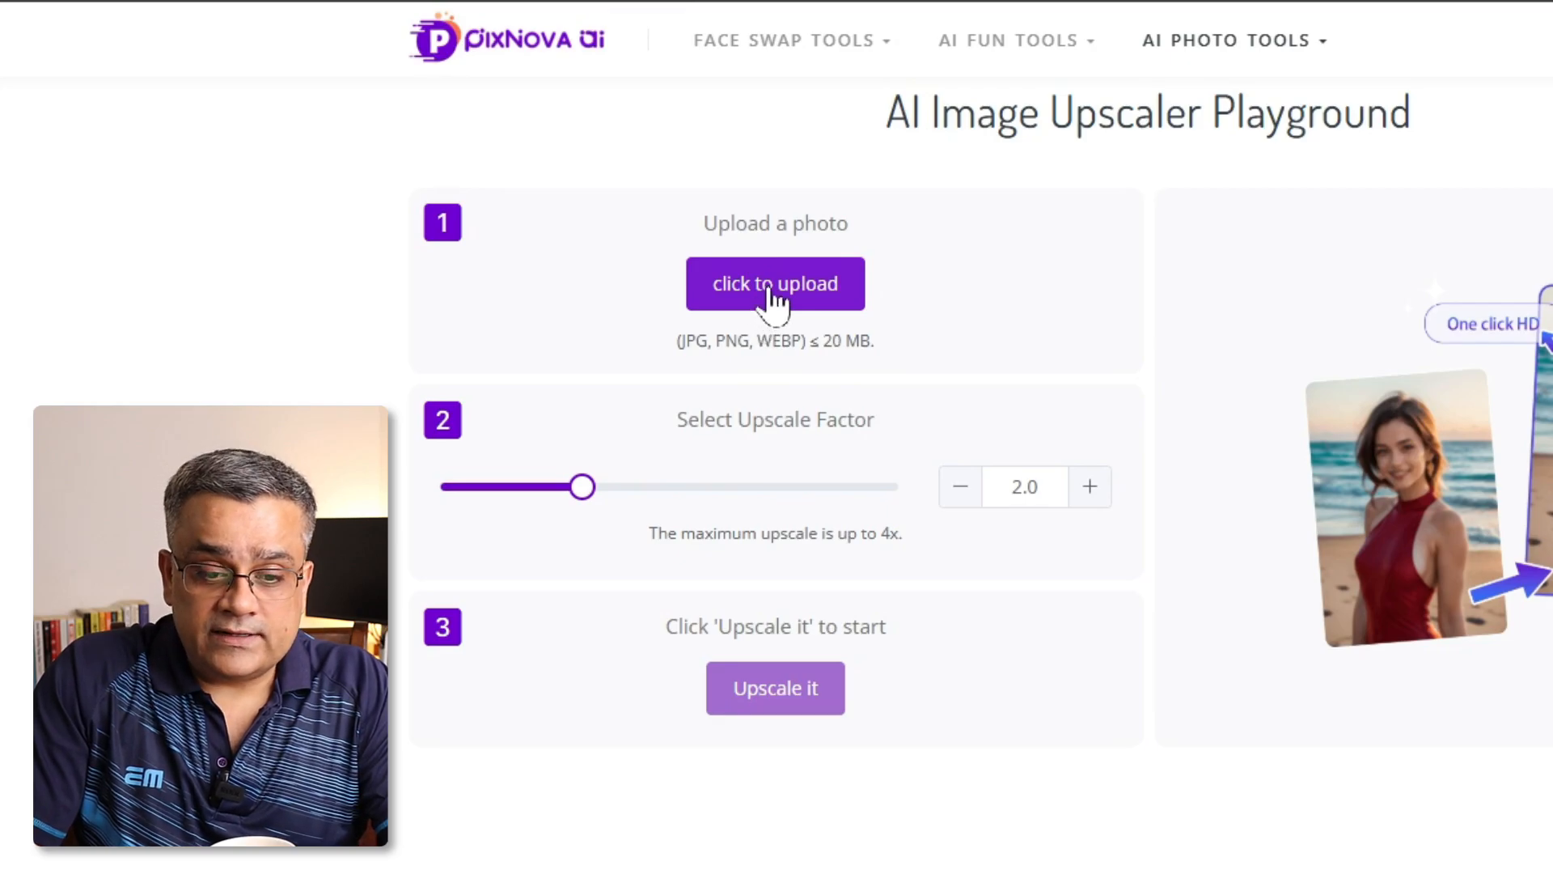
Upload "Generated Image March 21, 2025 - 2_06AM.png" from the Downloads folder to the upscaler.
left_click(738, 253)
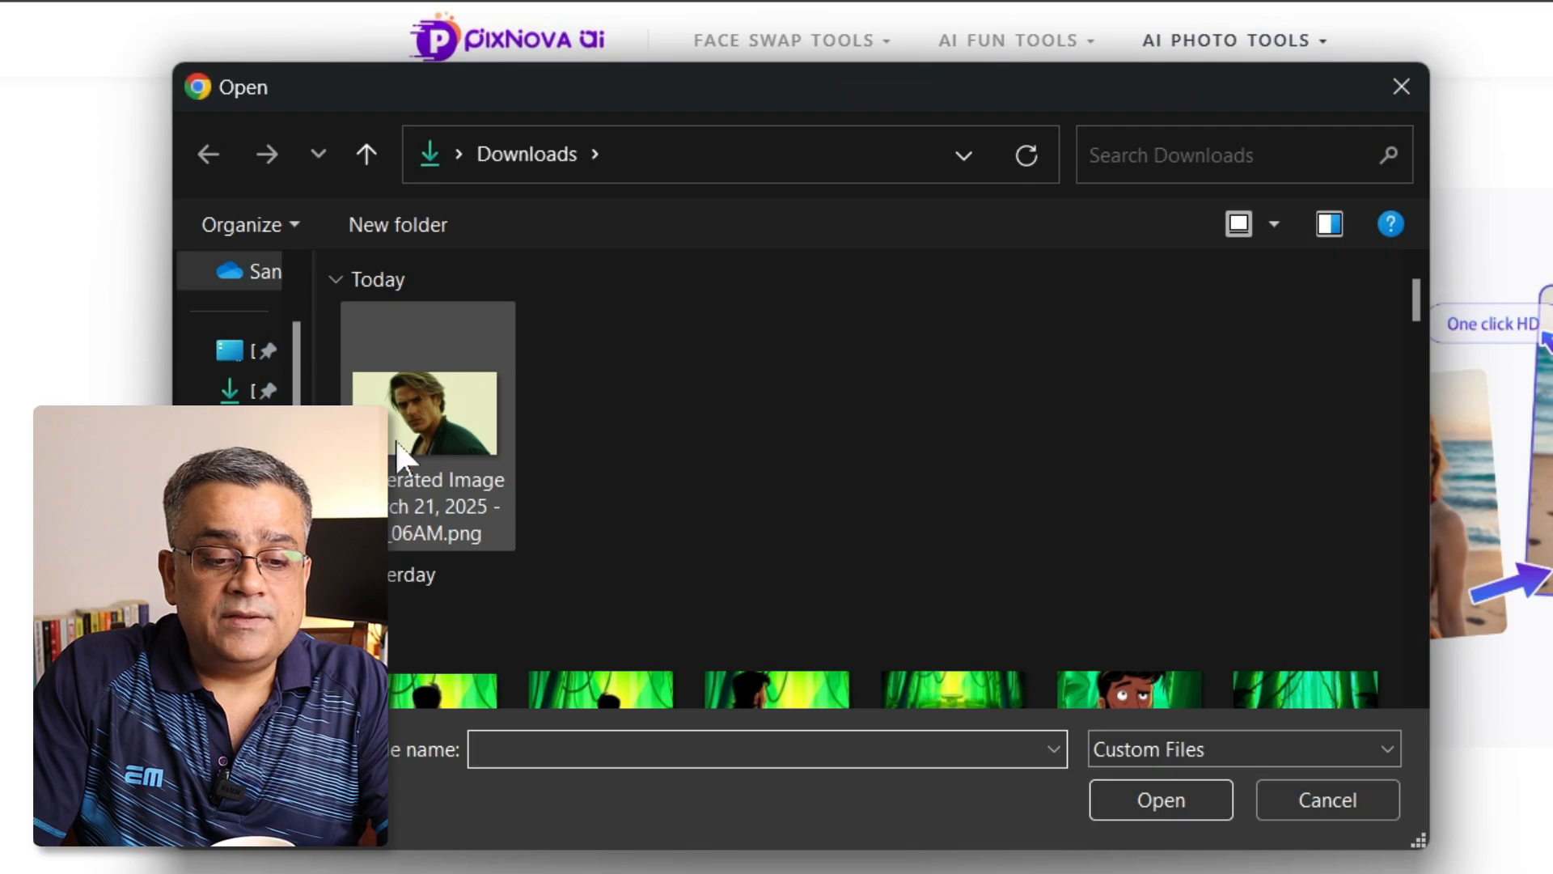
left_click(416, 396)
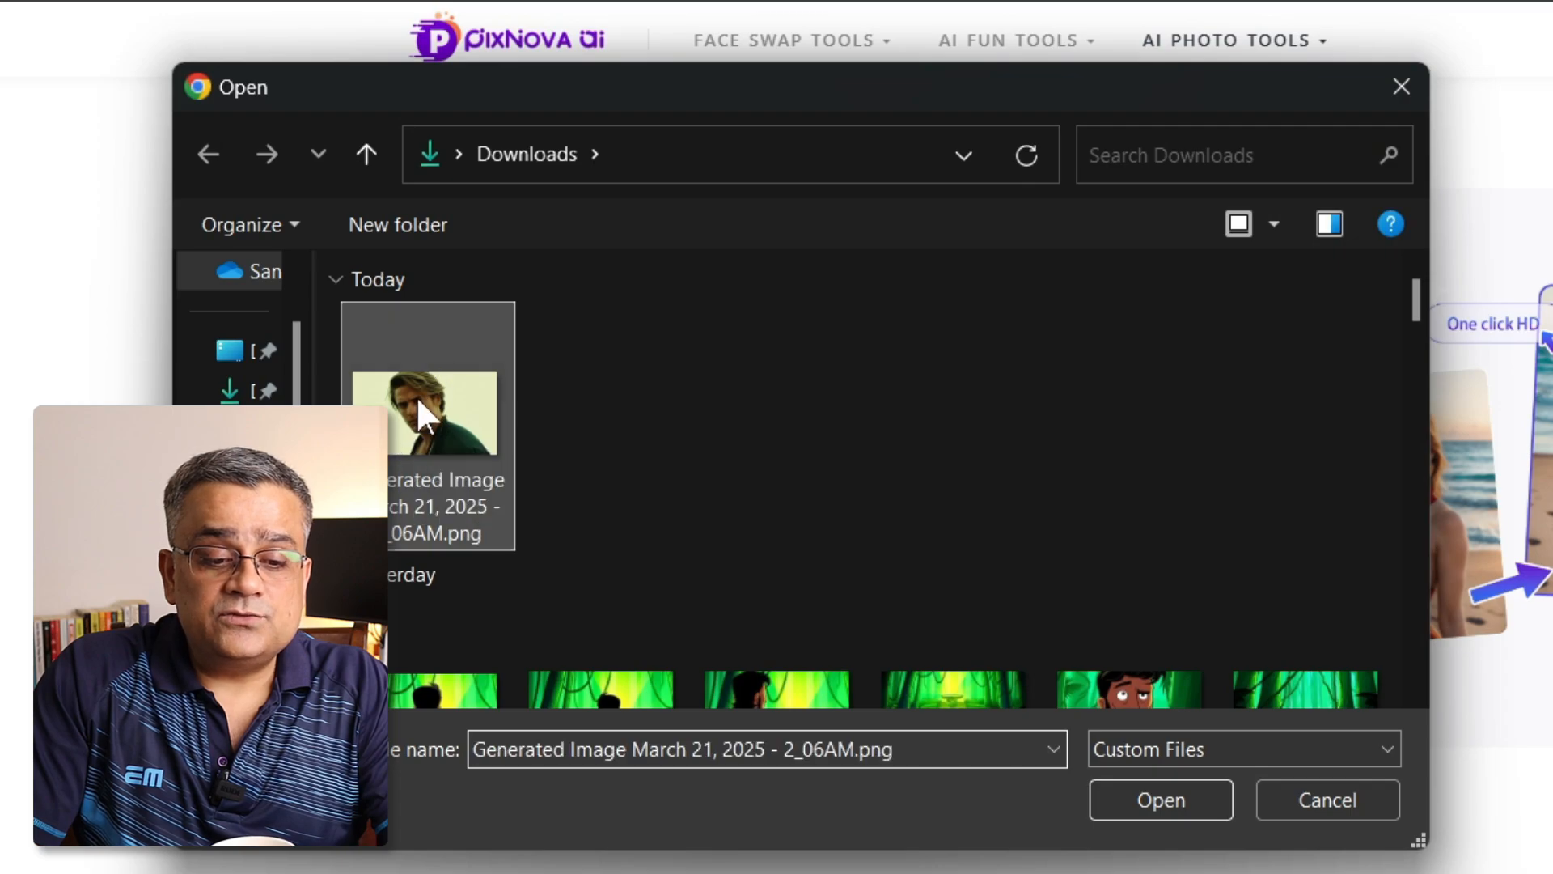
left_click(1161, 800)
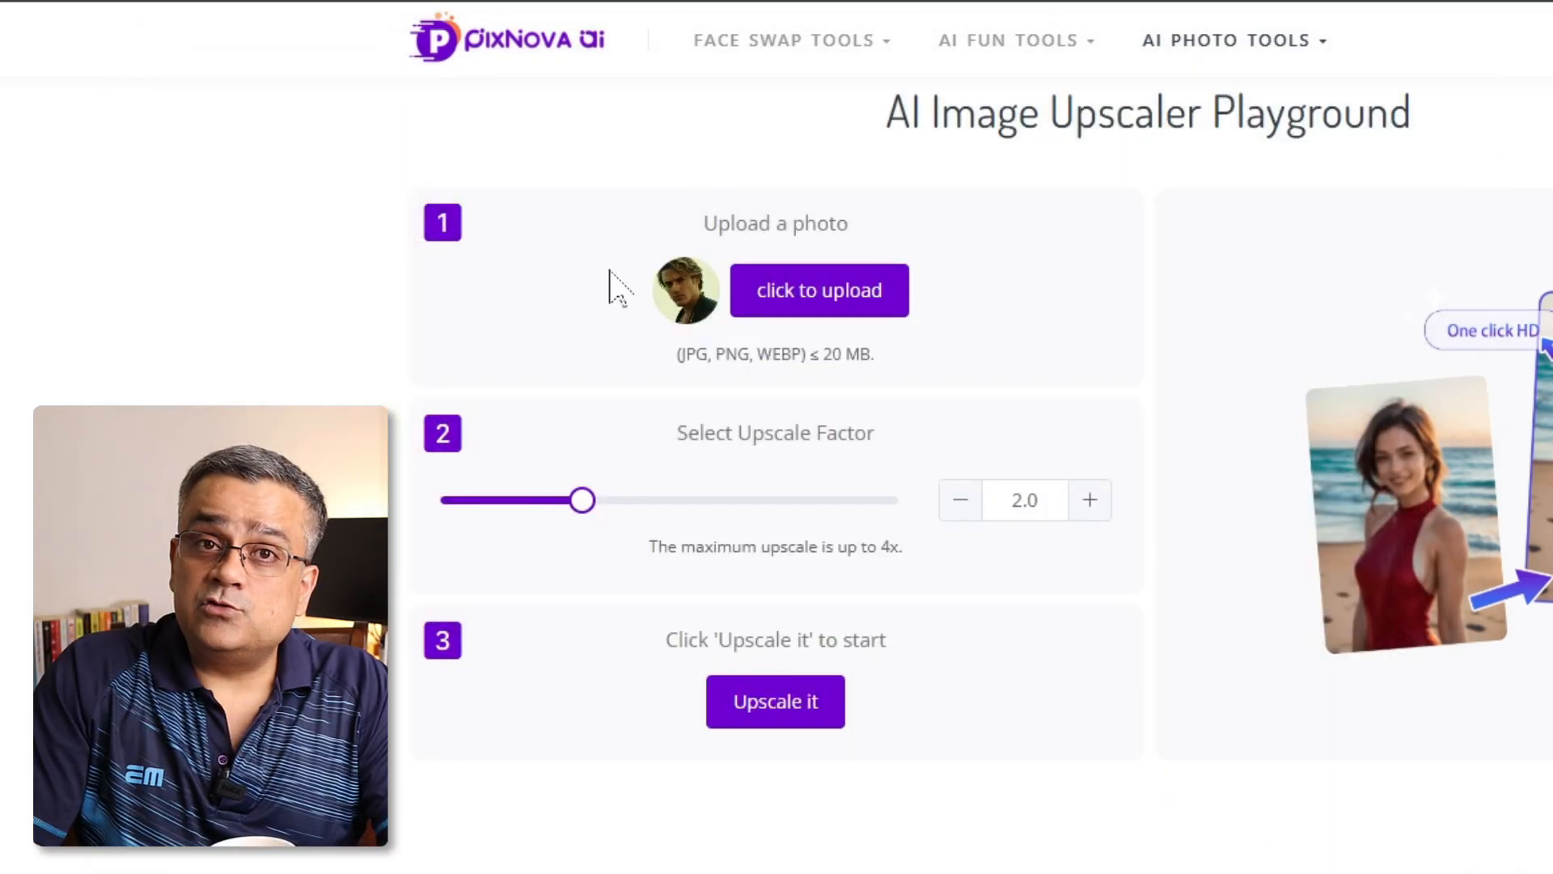
Upscale the uploaded portrait by a factor of 4.0 and download the result.
left_click_drag(582, 501, 898, 501)
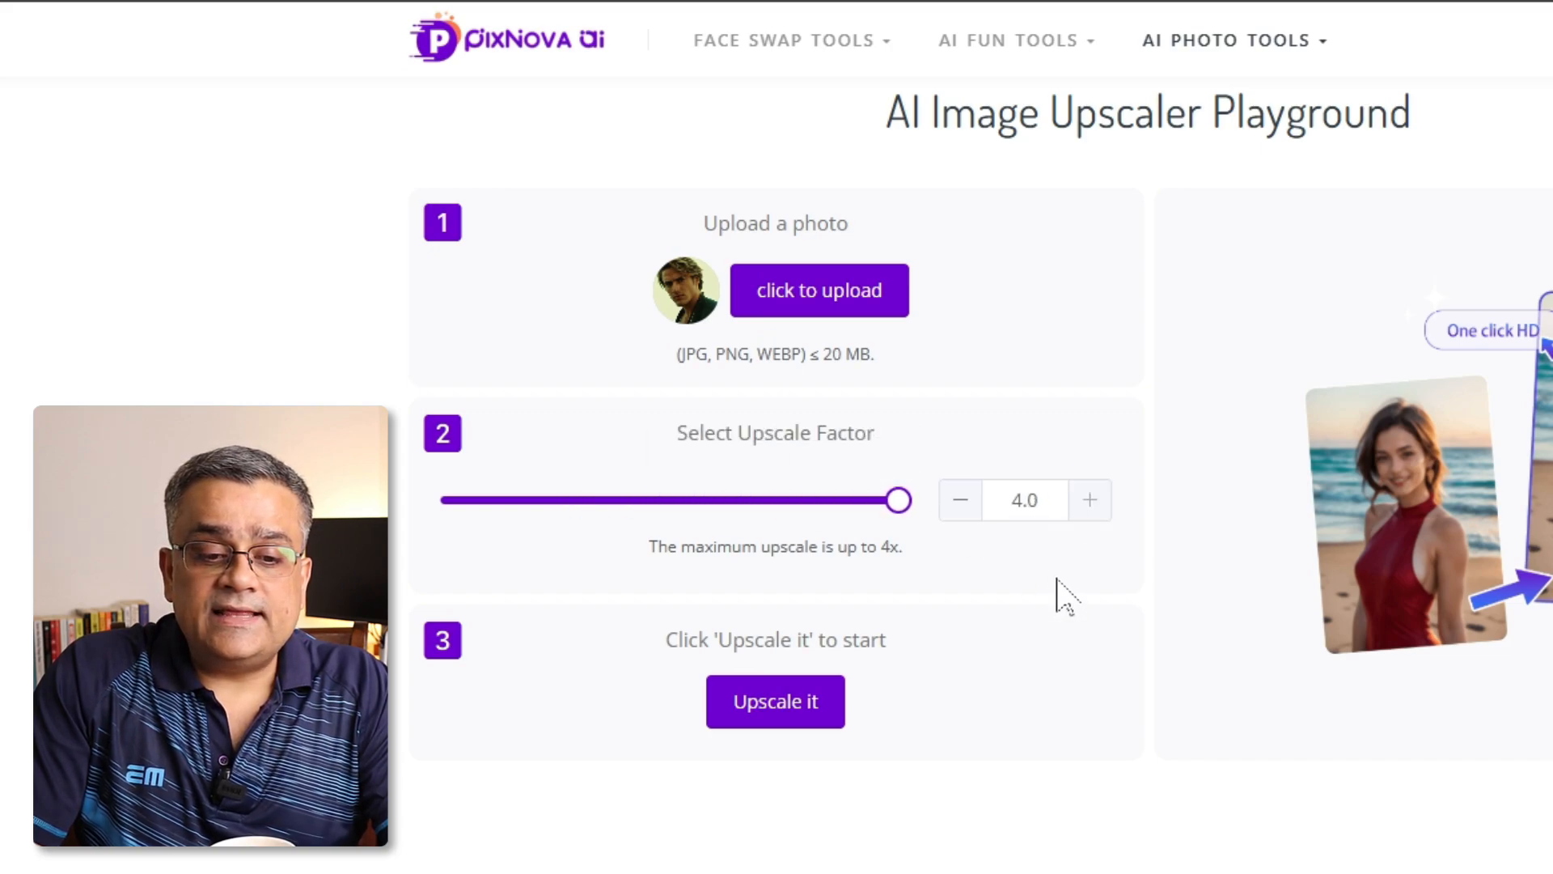
left_click(788, 716)
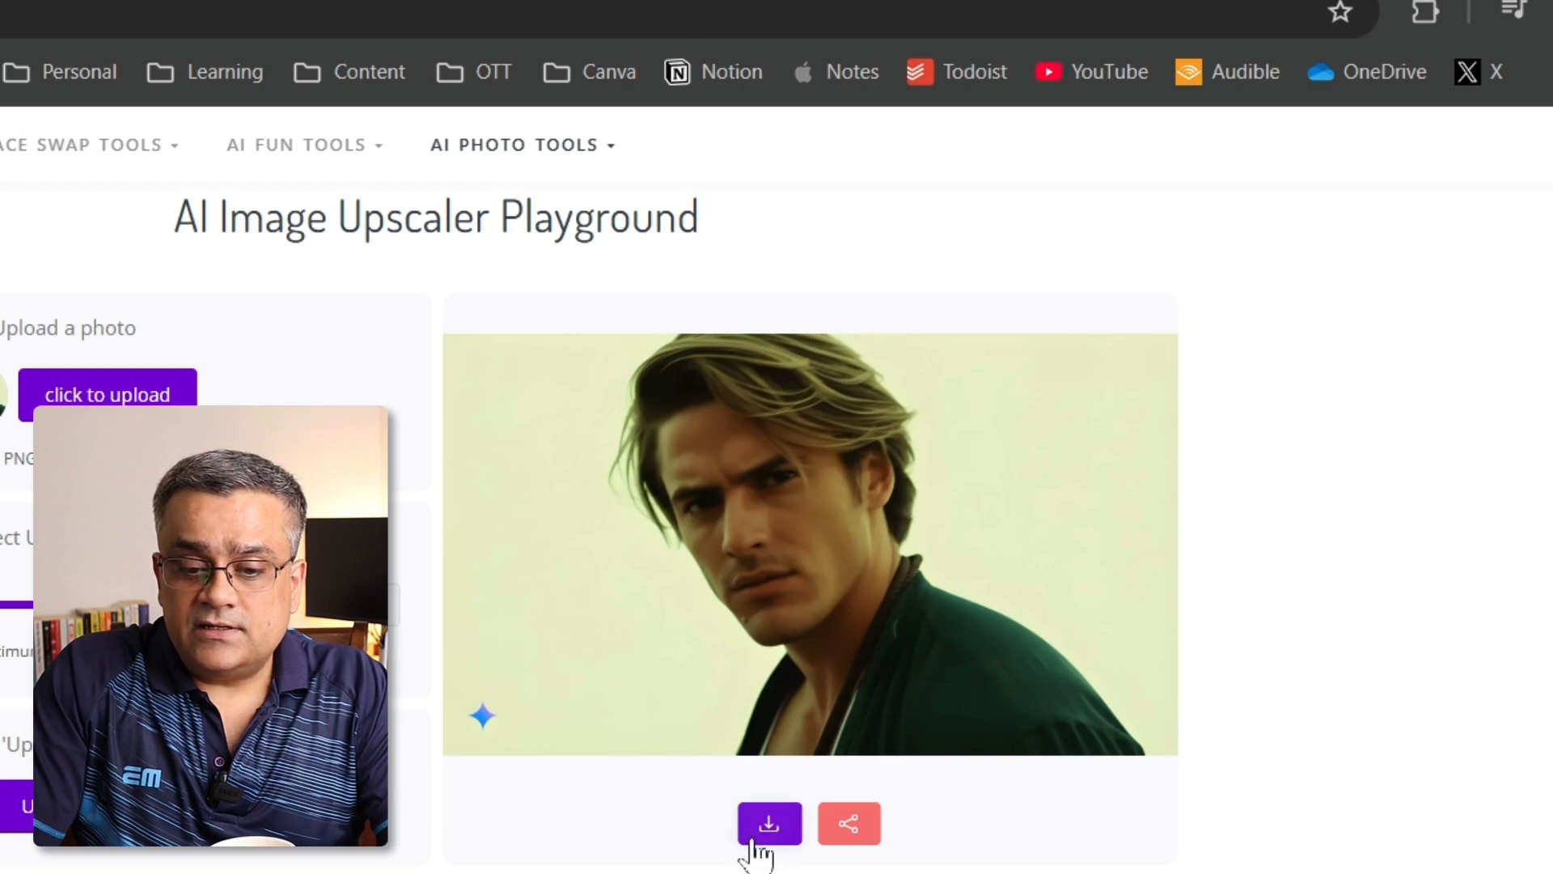
left_click(767, 825)
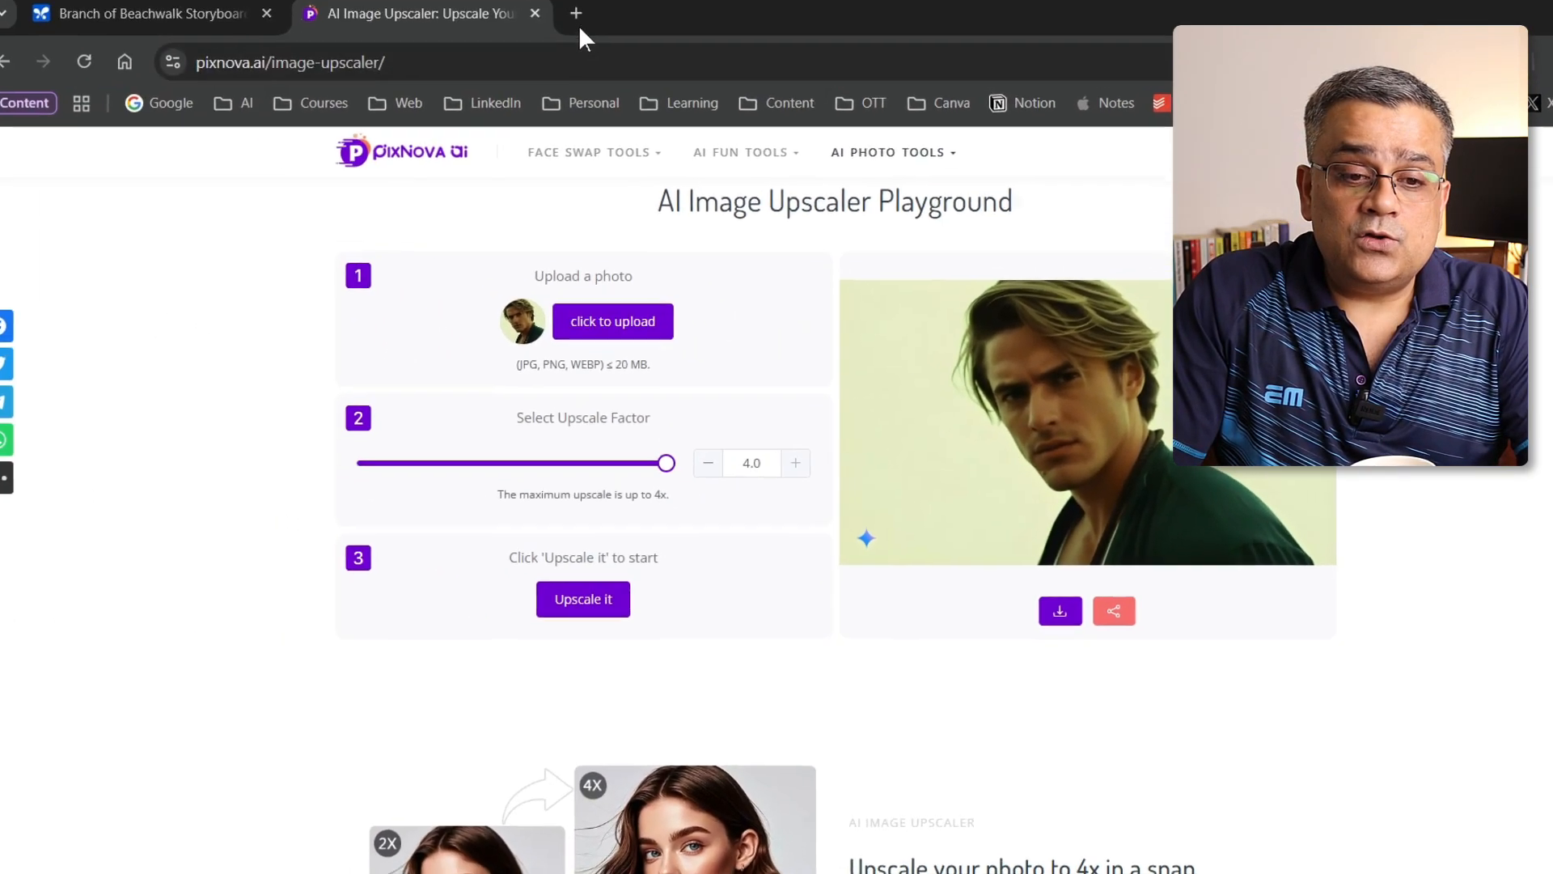
Switch to canva.com in a new tab, open the recent 29.7 x 21 cm White and Black Minimalist design and delete its placeholder image frame.
left_click(577, 16)
type("canva.com")
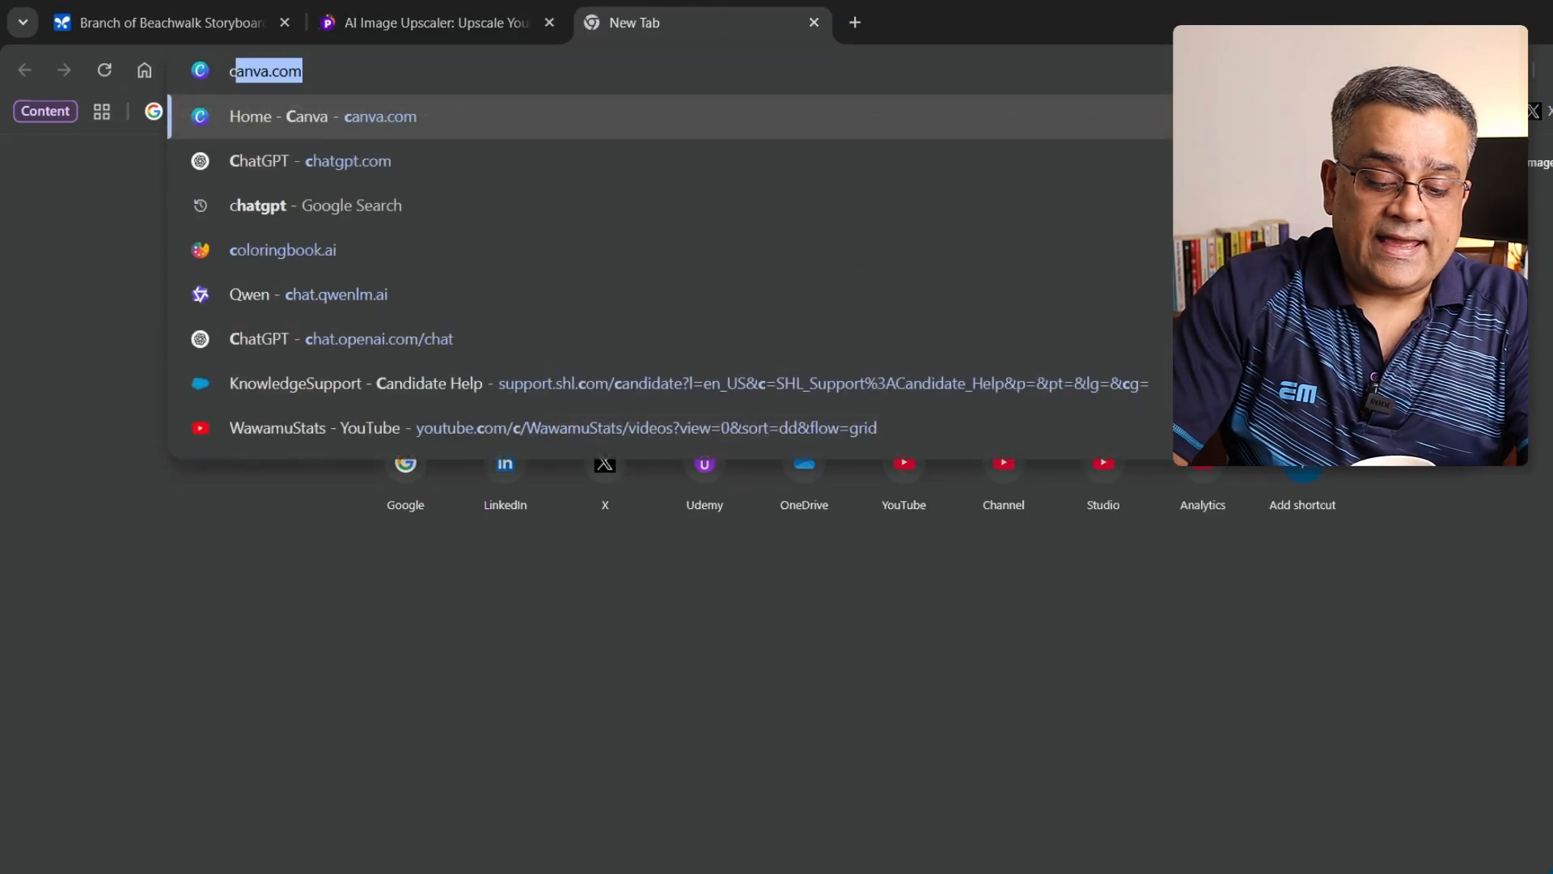
key("Return")
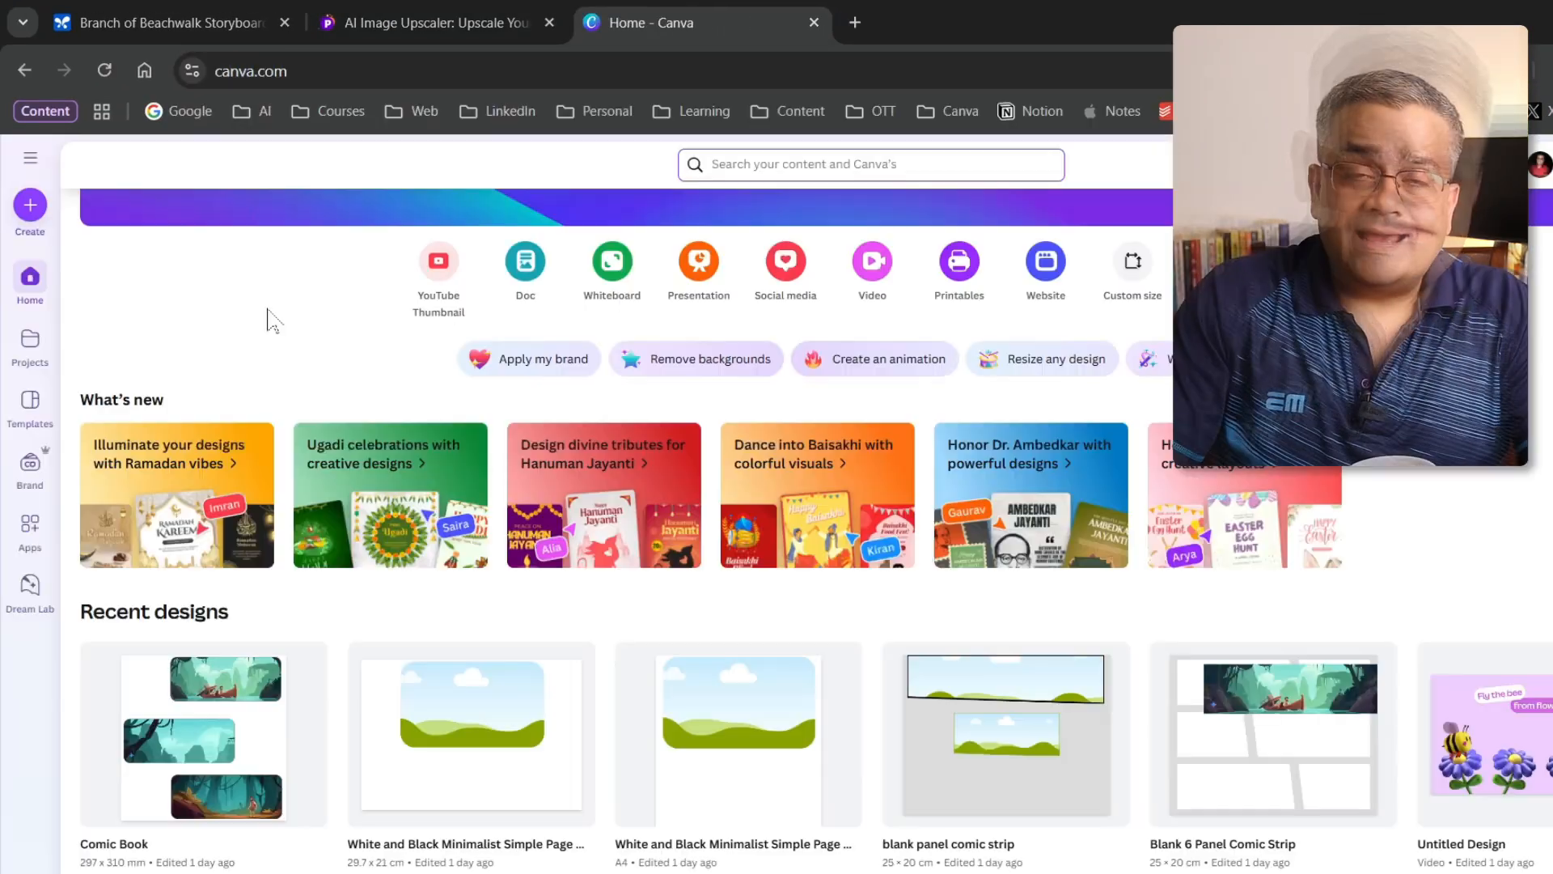
left_click(556, 769)
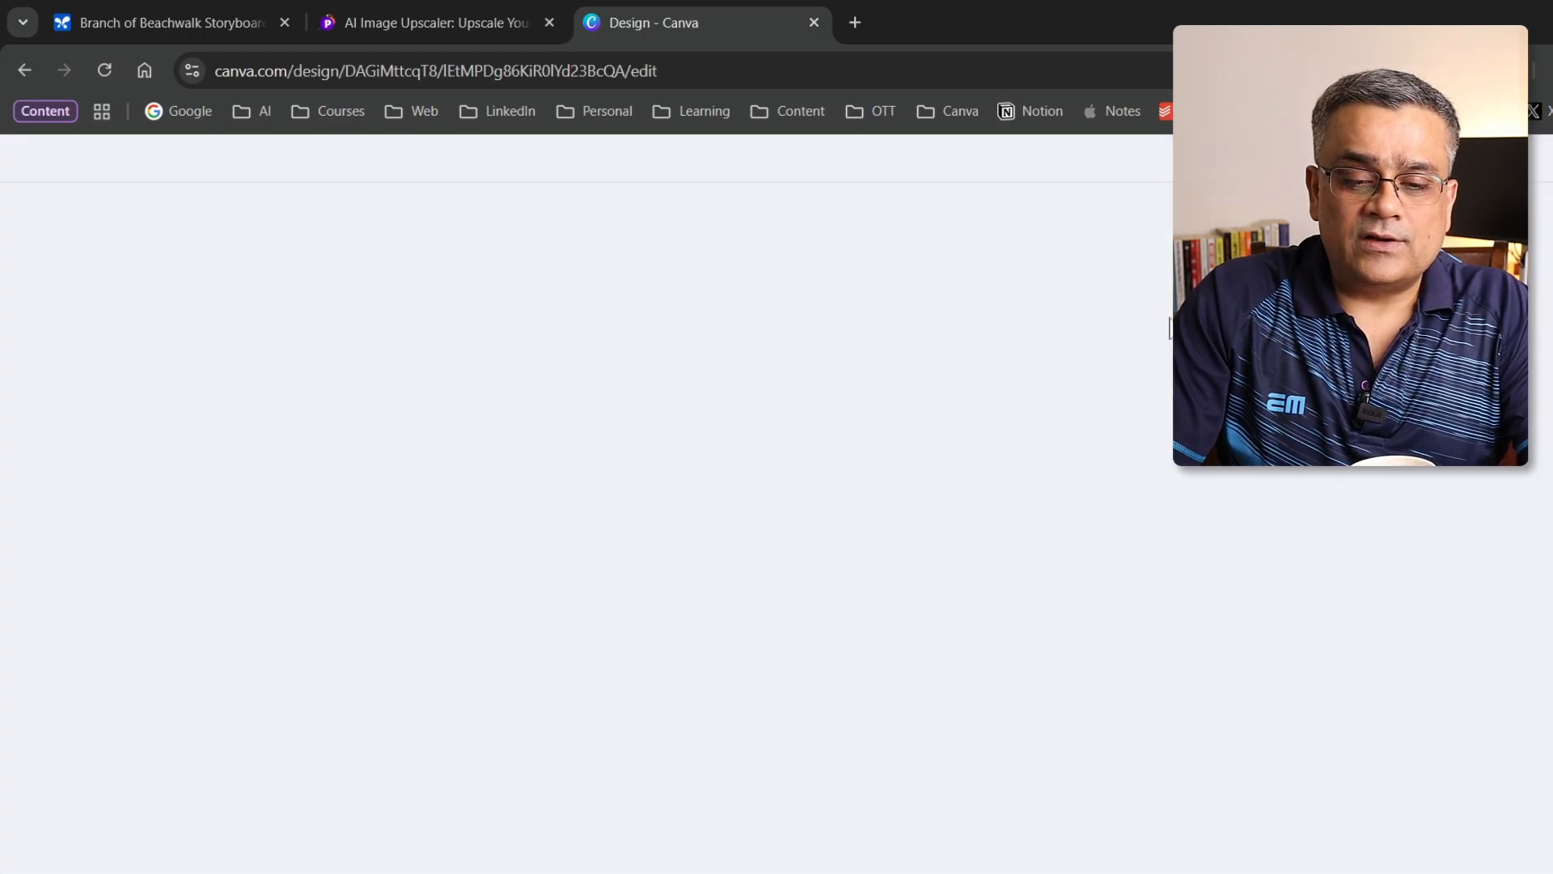
left_click(836, 475)
key("Delete")
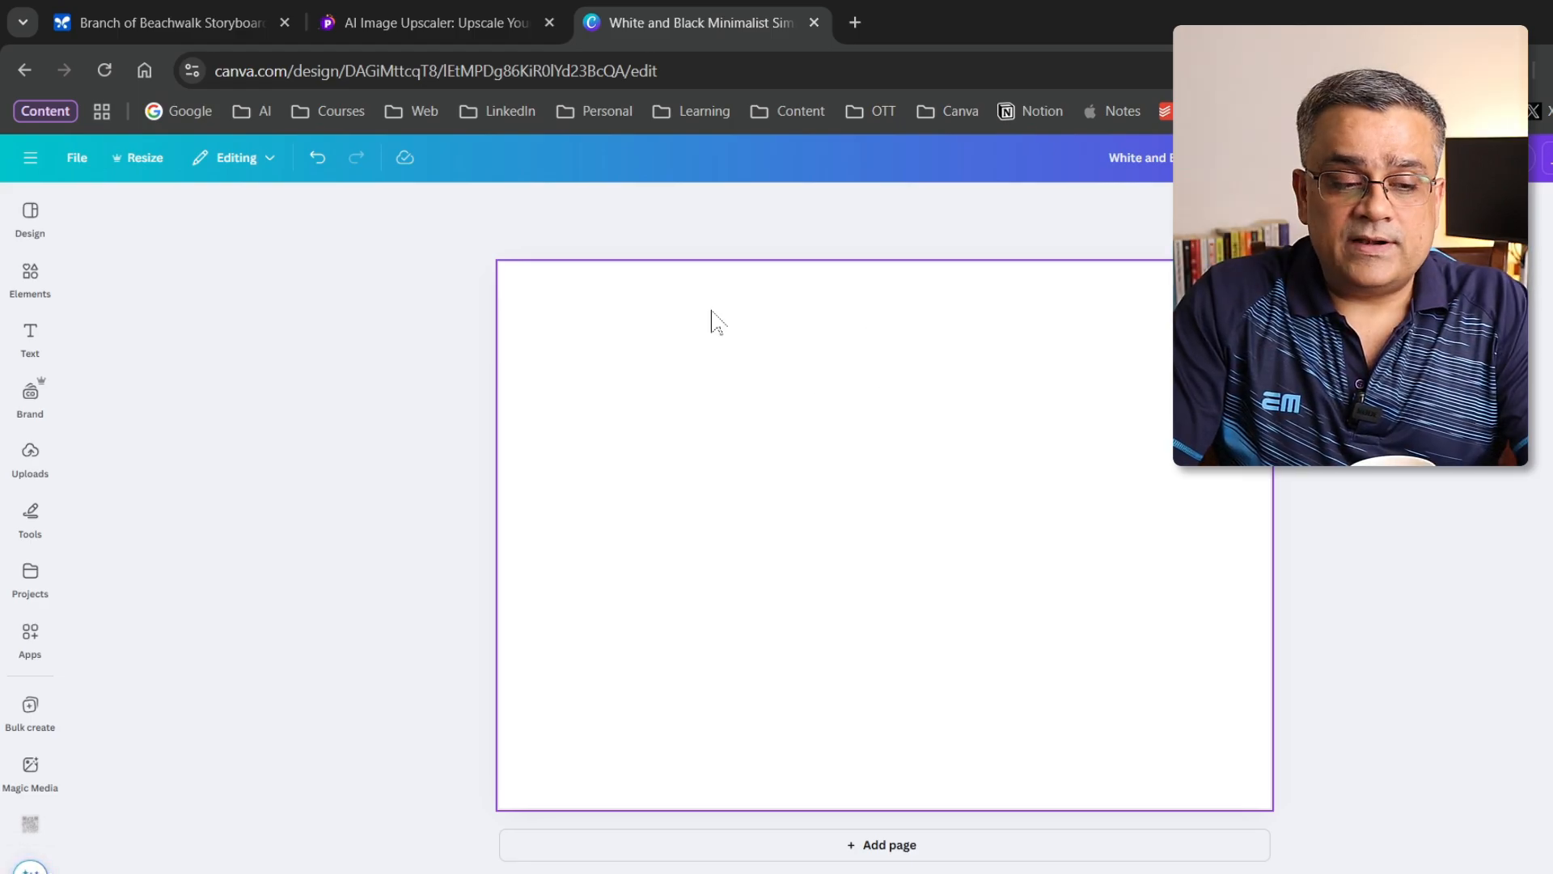
Add "Generated Image March 21, 2025 - 2_06AM.png" from the Downloads folder to the Canva uploads.
left_click(30, 462)
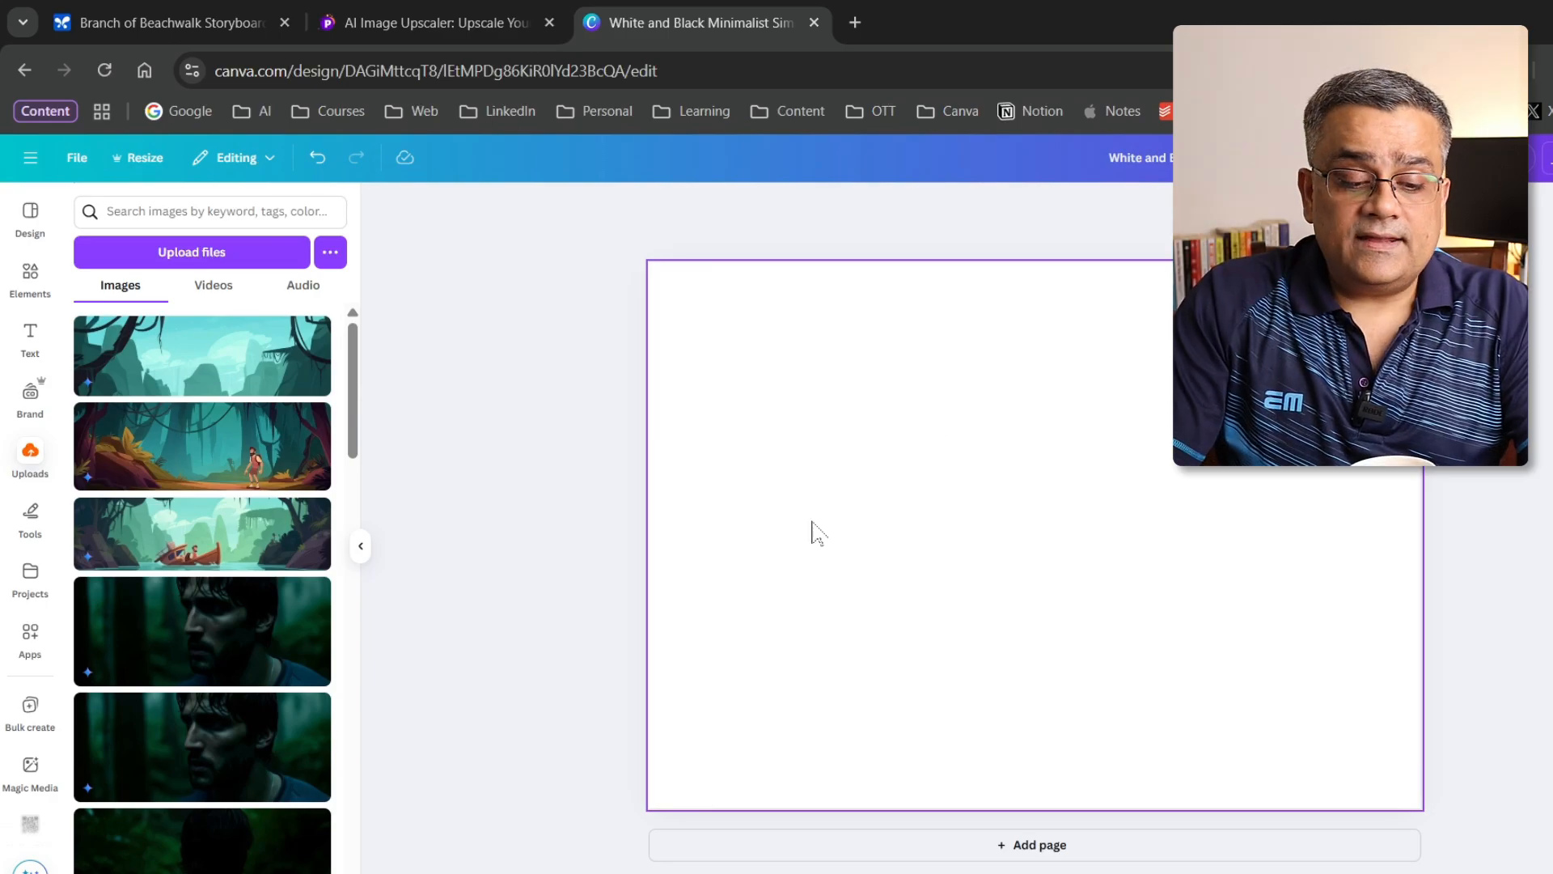
left_click(629, 873)
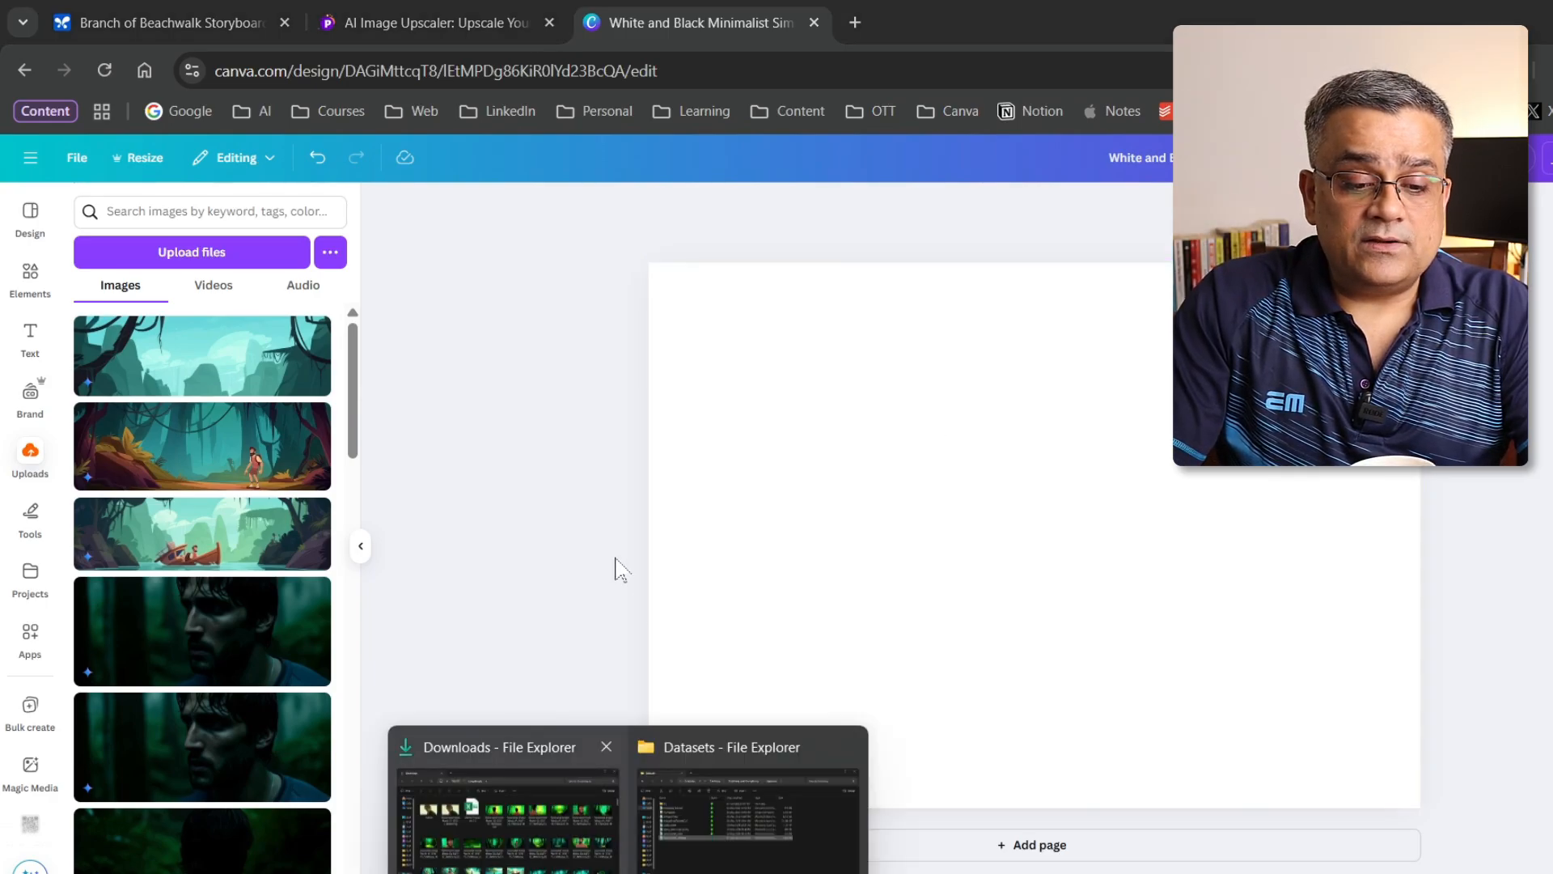
left_click(555, 850)
left_click(632, 301)
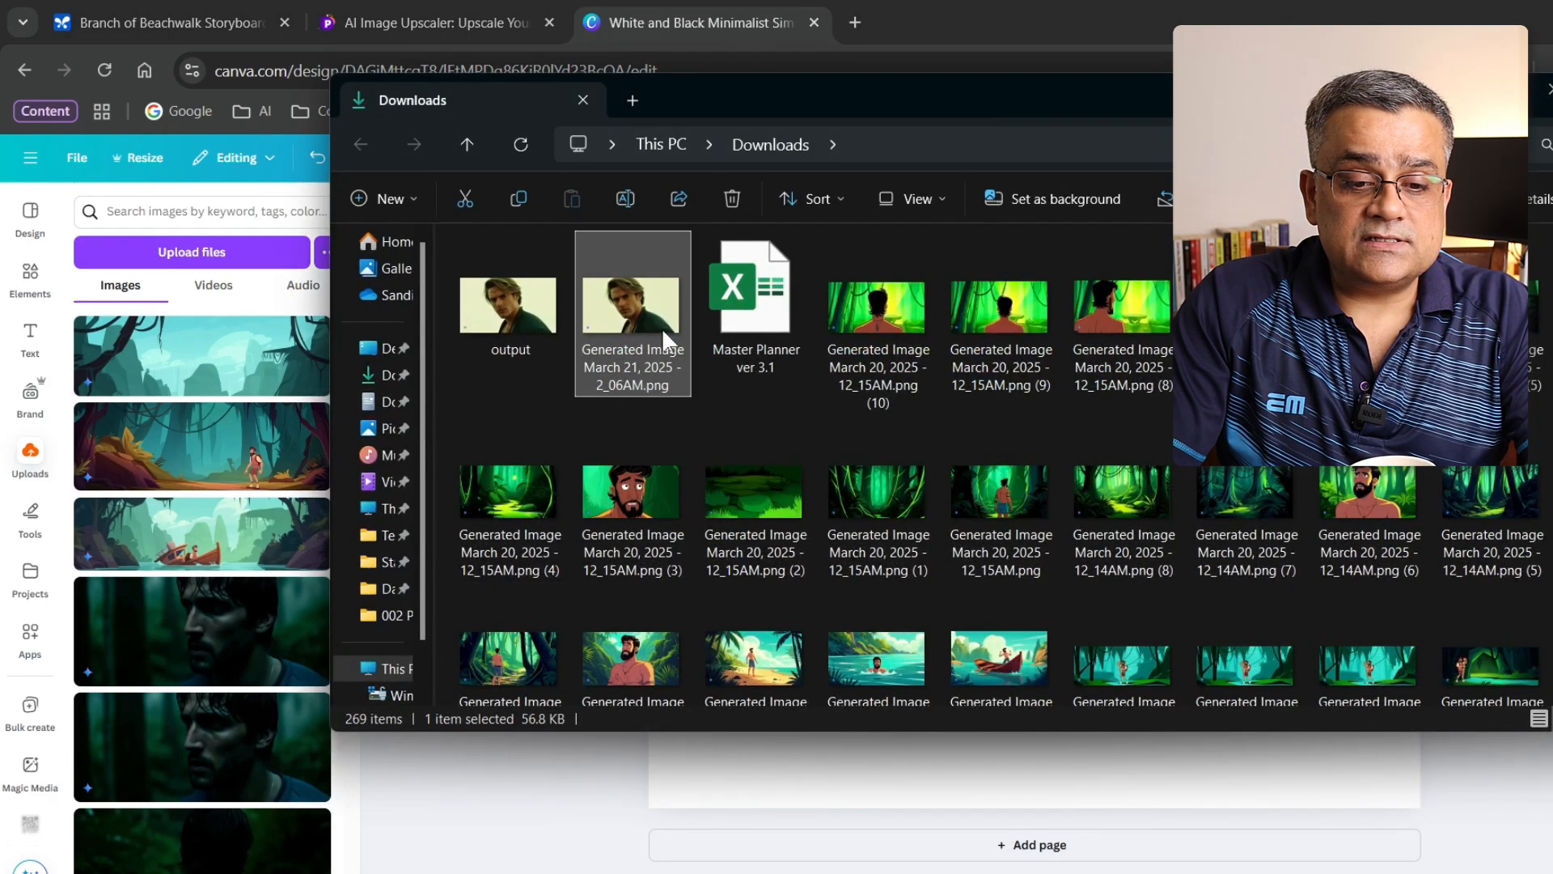
left_click_drag(653, 310, 162, 364)
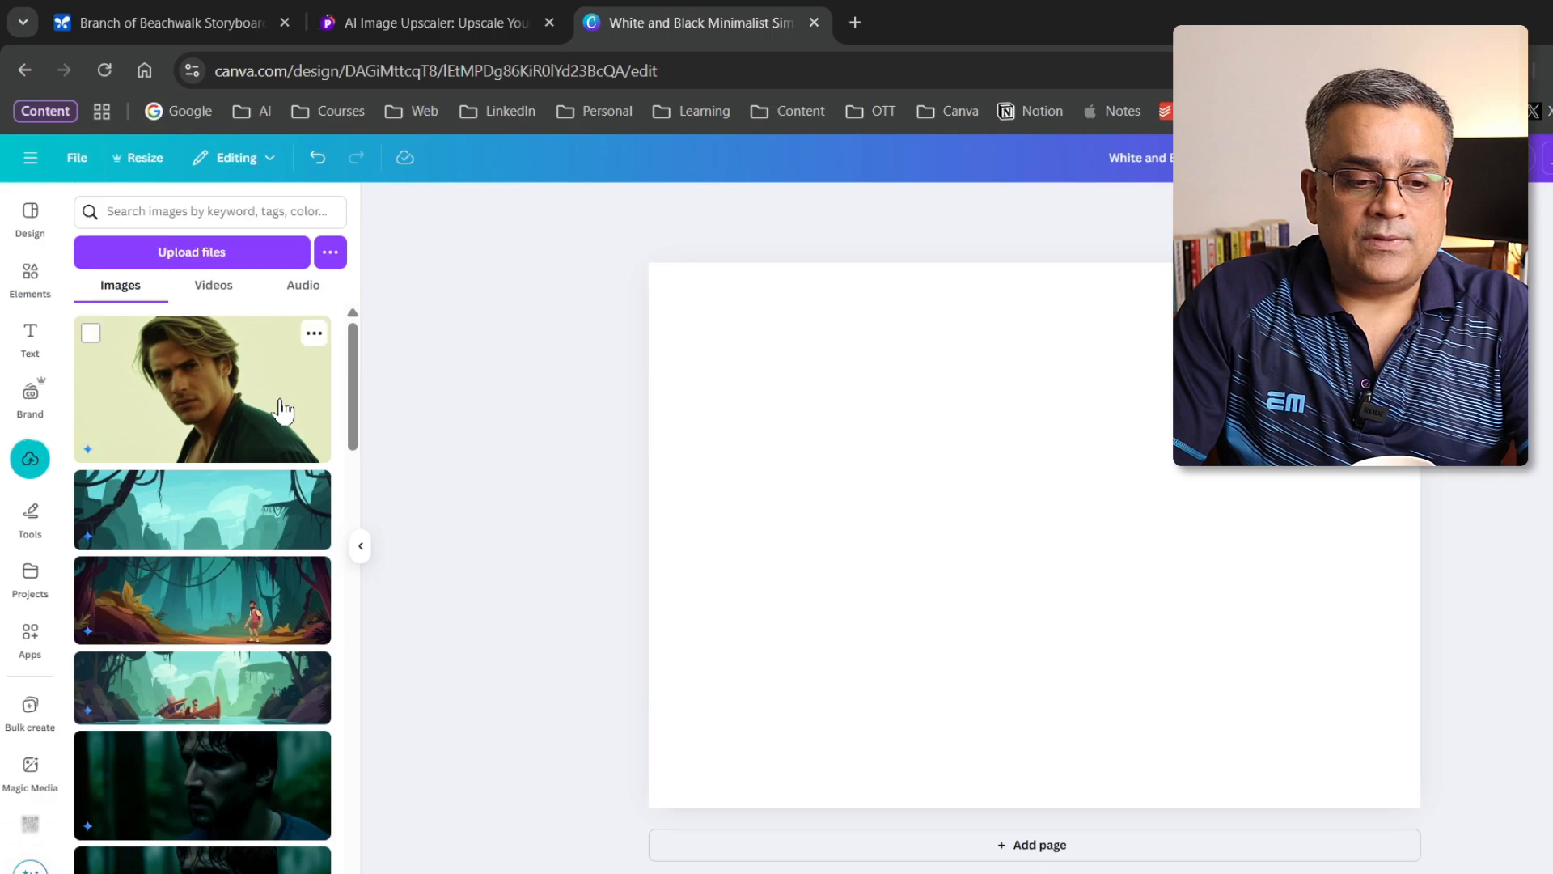
Place the uploaded portrait in the page's upper-left corner and enlarge it to about the full page width.
left_click(202, 400)
left_click_drag(1006, 590, 909, 437)
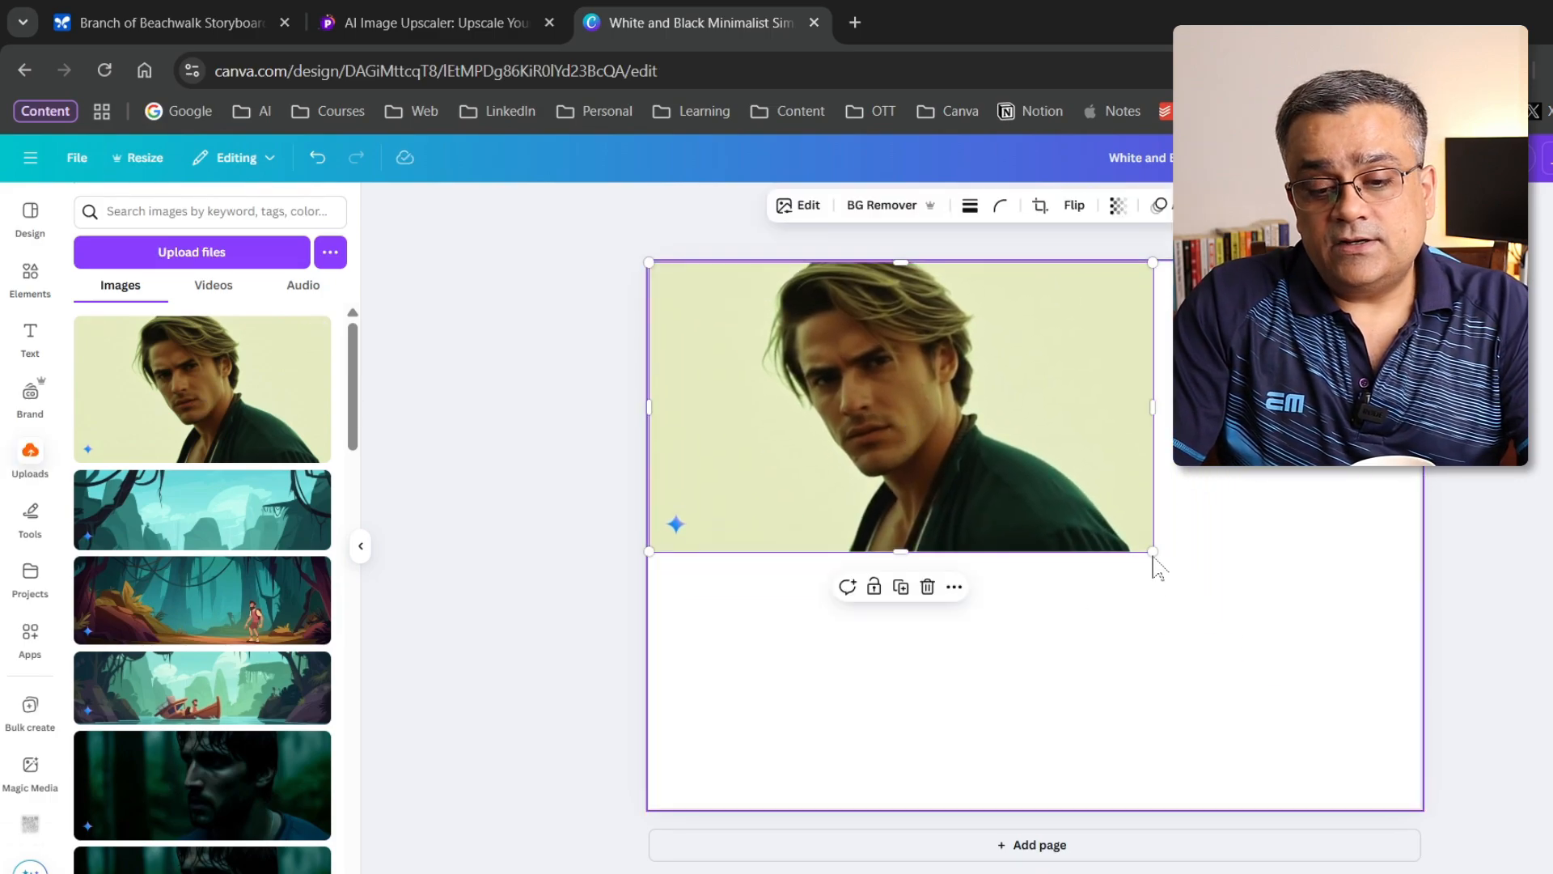
left_click_drag(1153, 553, 1384, 766)
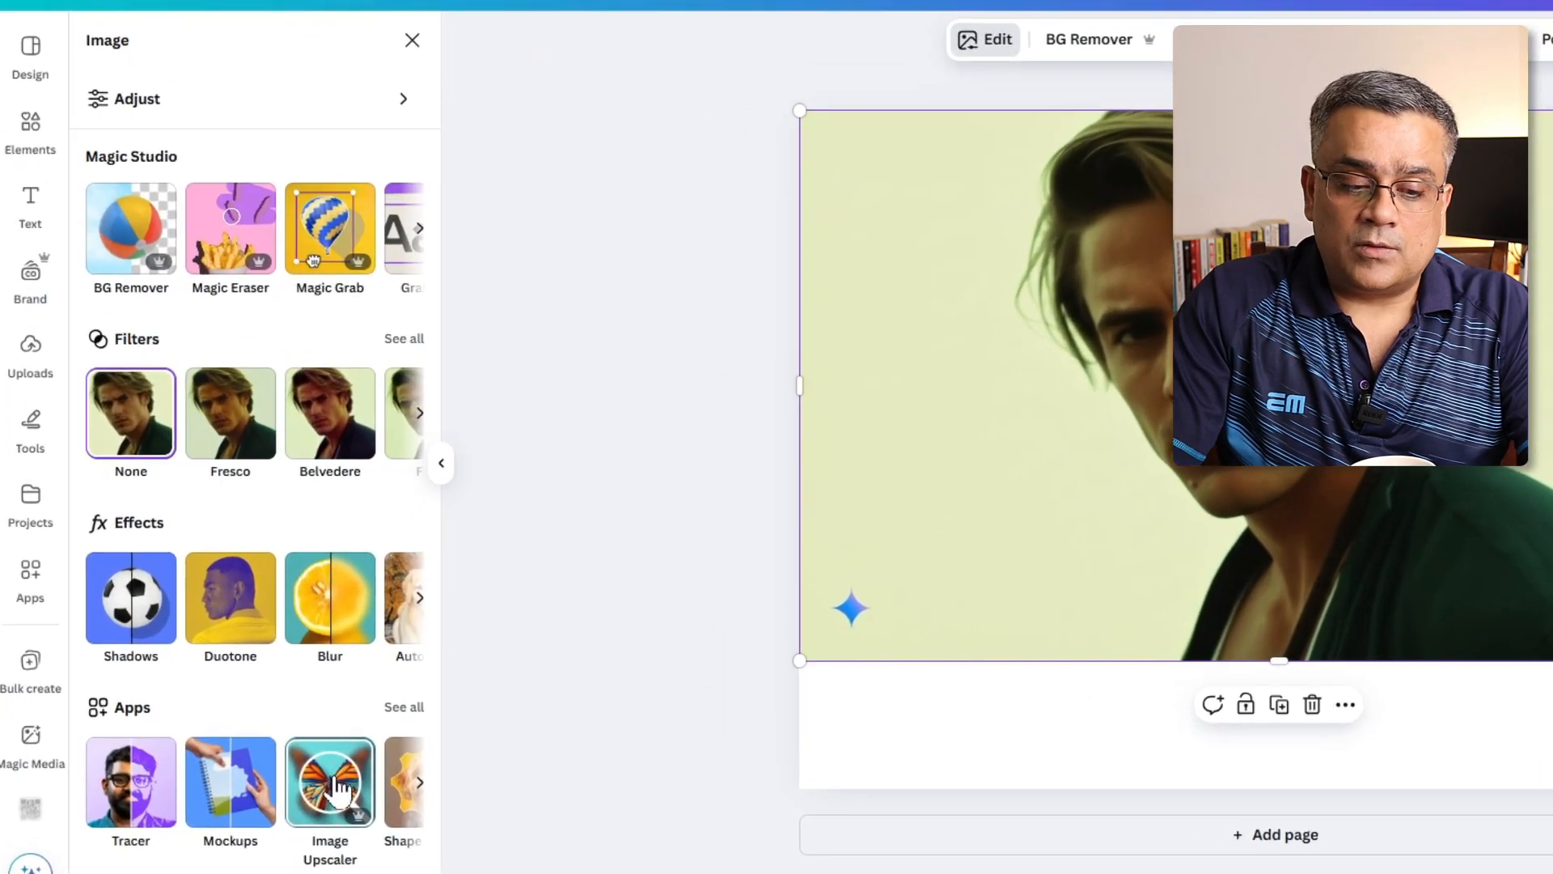
Upscale the placed portrait at 4x with Image Upscaler and replace the original on the page with the enhanced version.
left_click(341, 778)
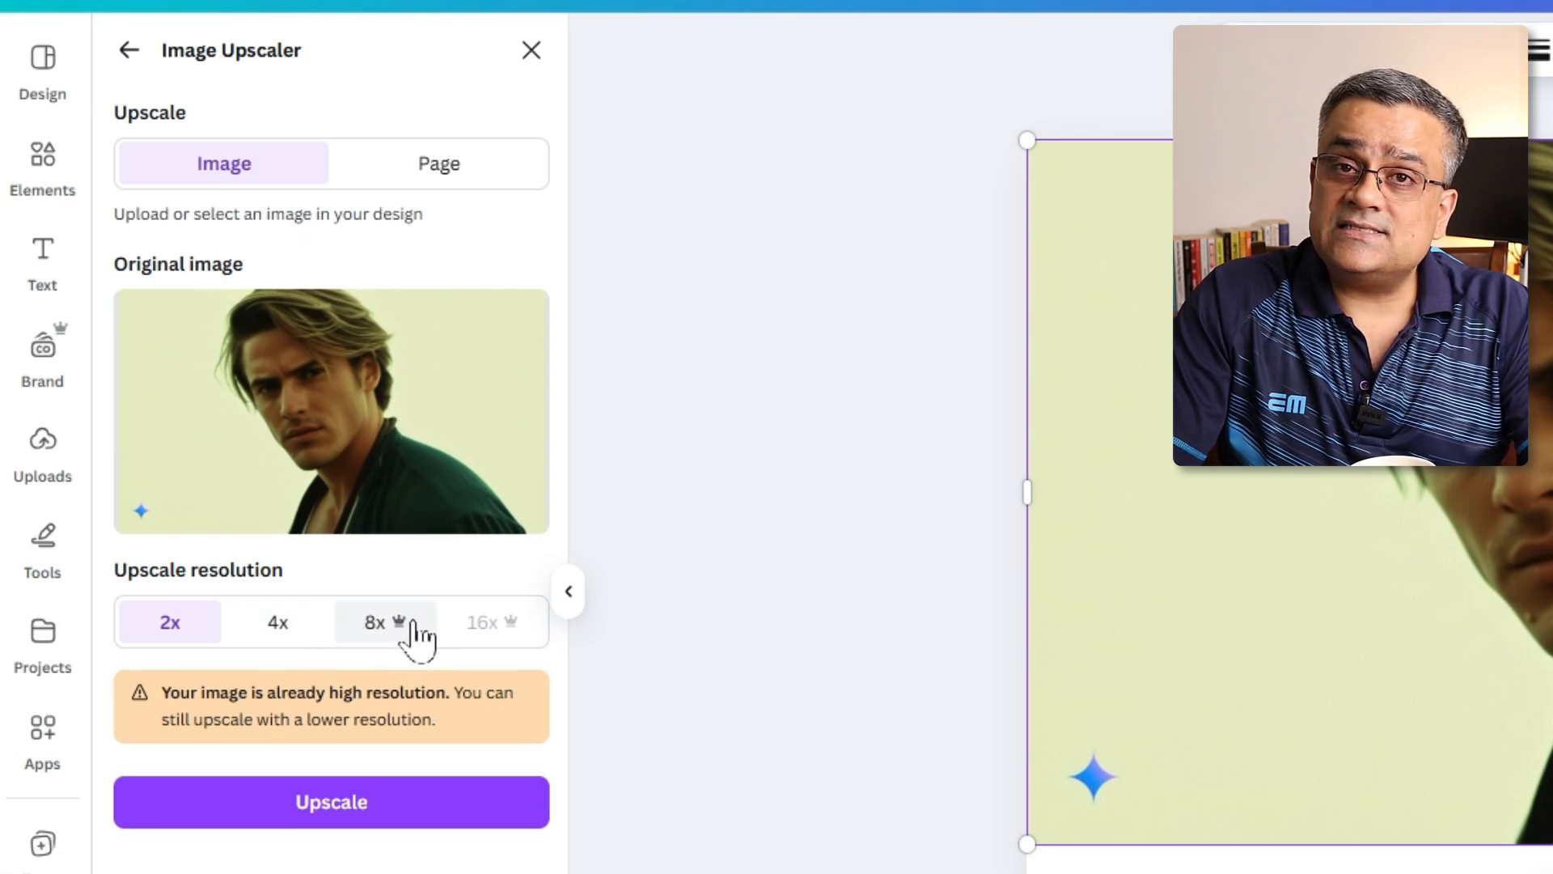
left_click(278, 622)
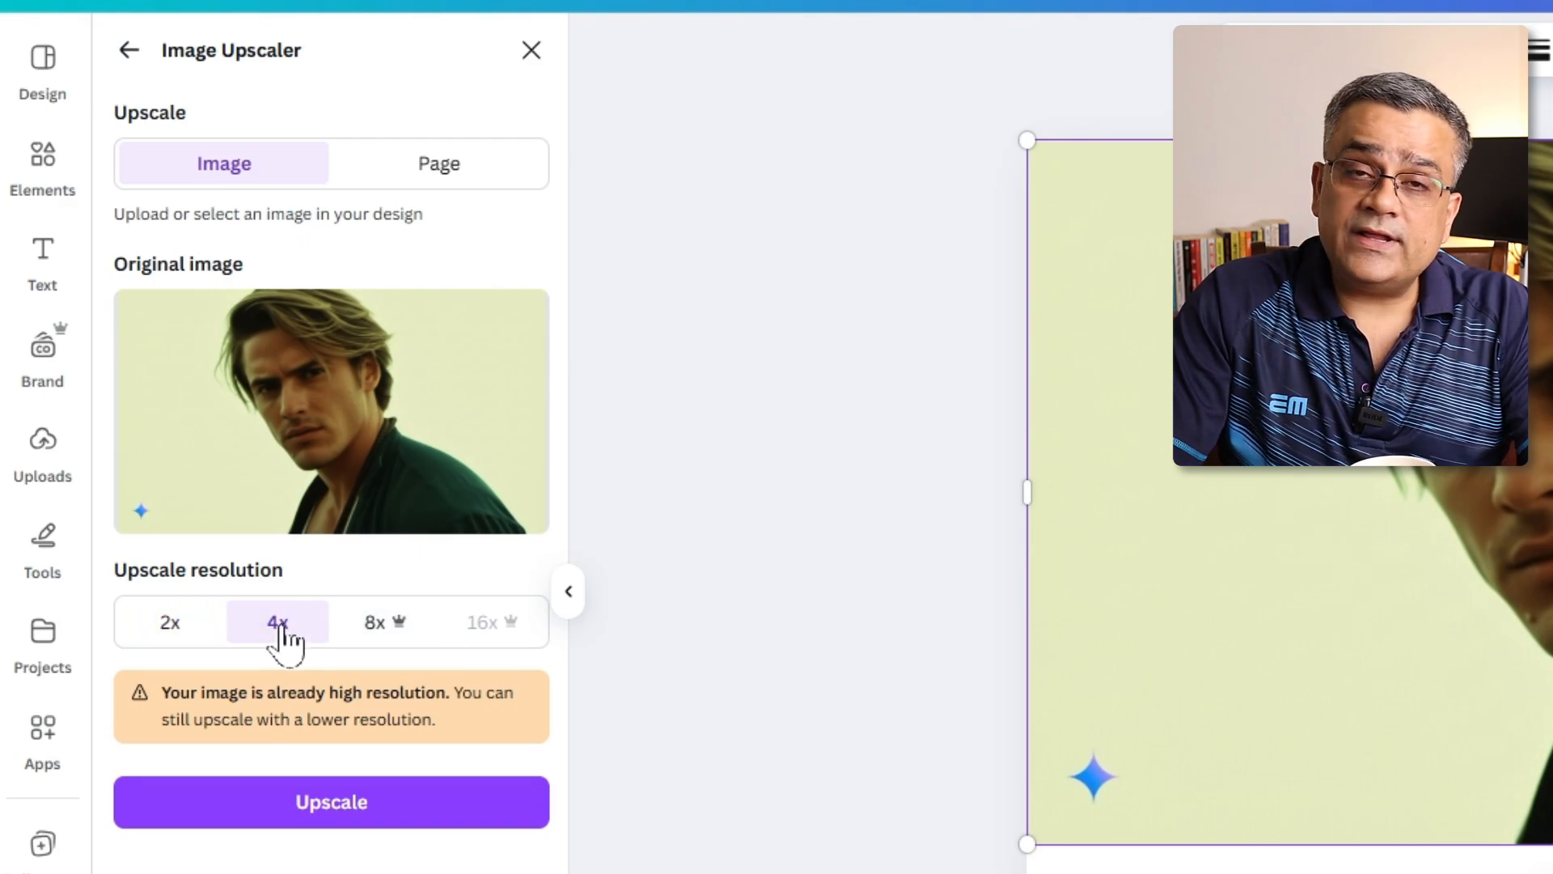
left_click(364, 809)
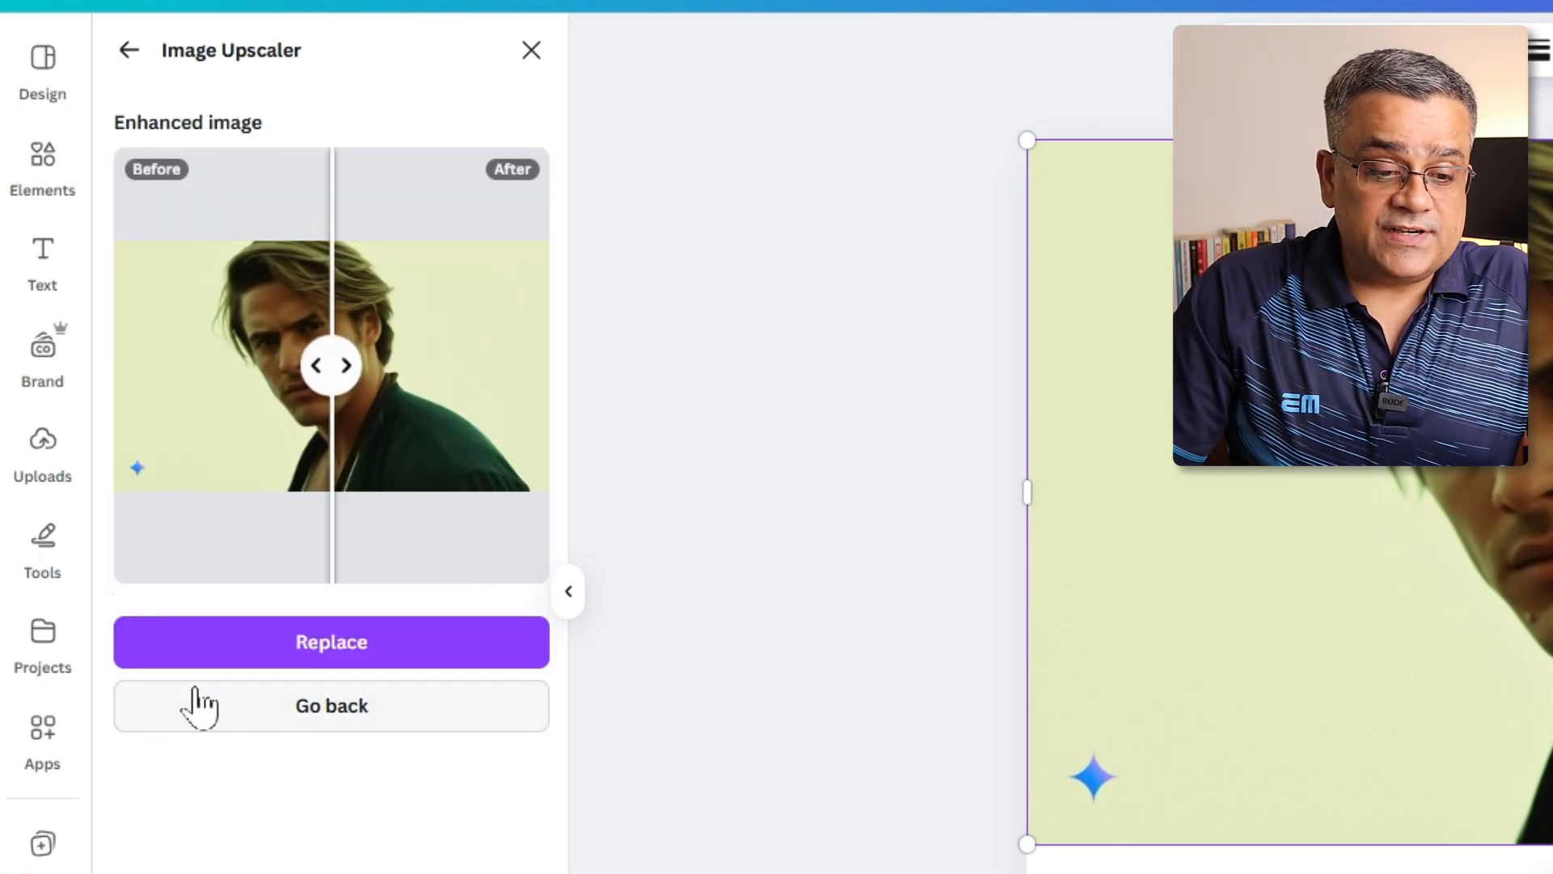
left_click(363, 644)
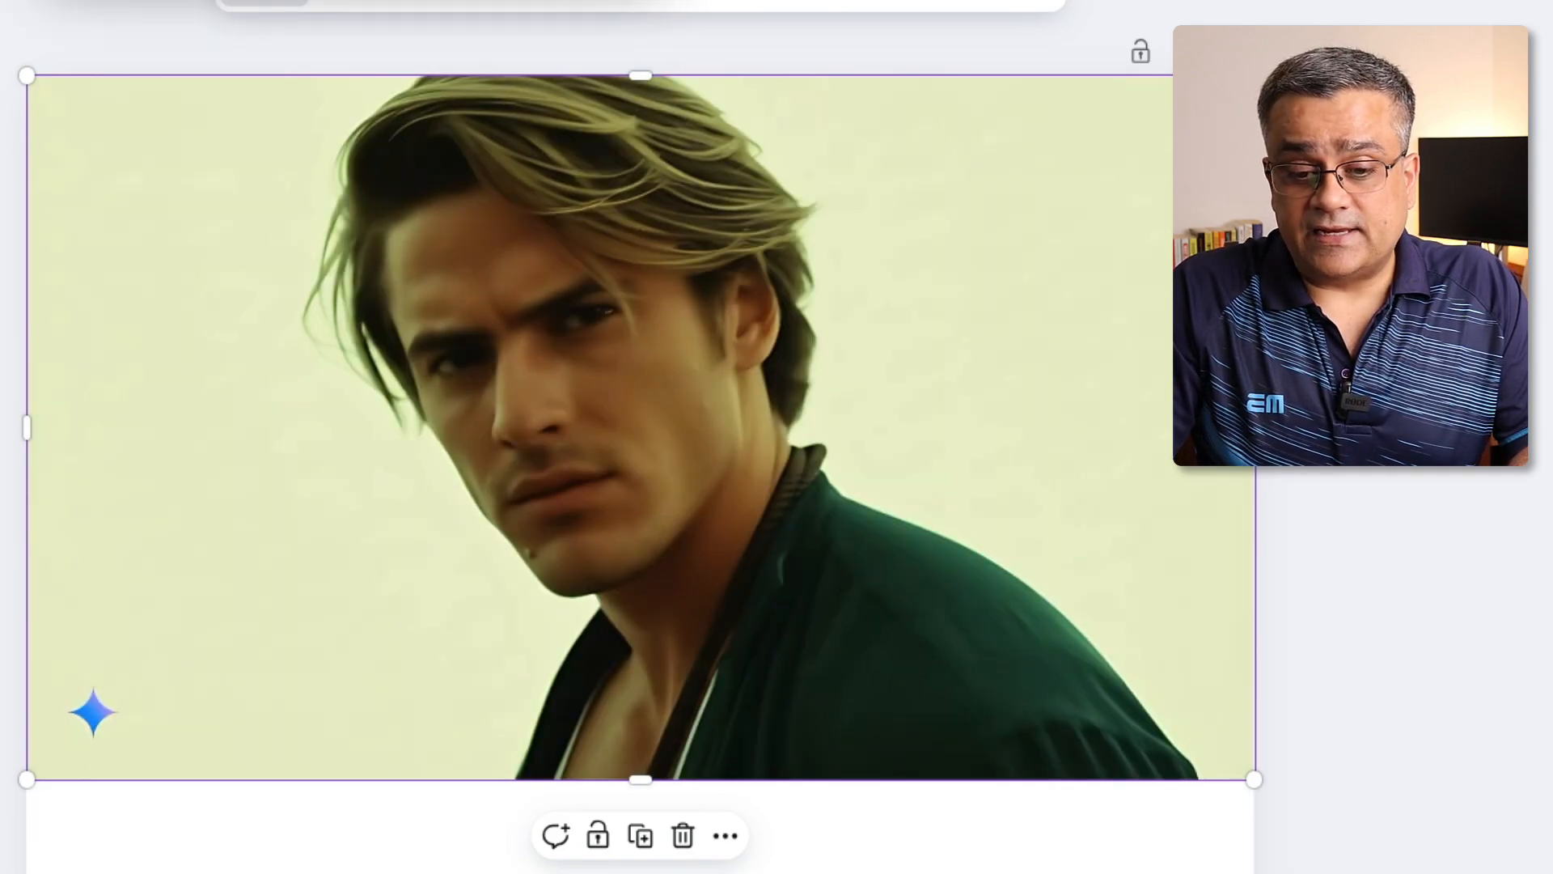
key("Escape")
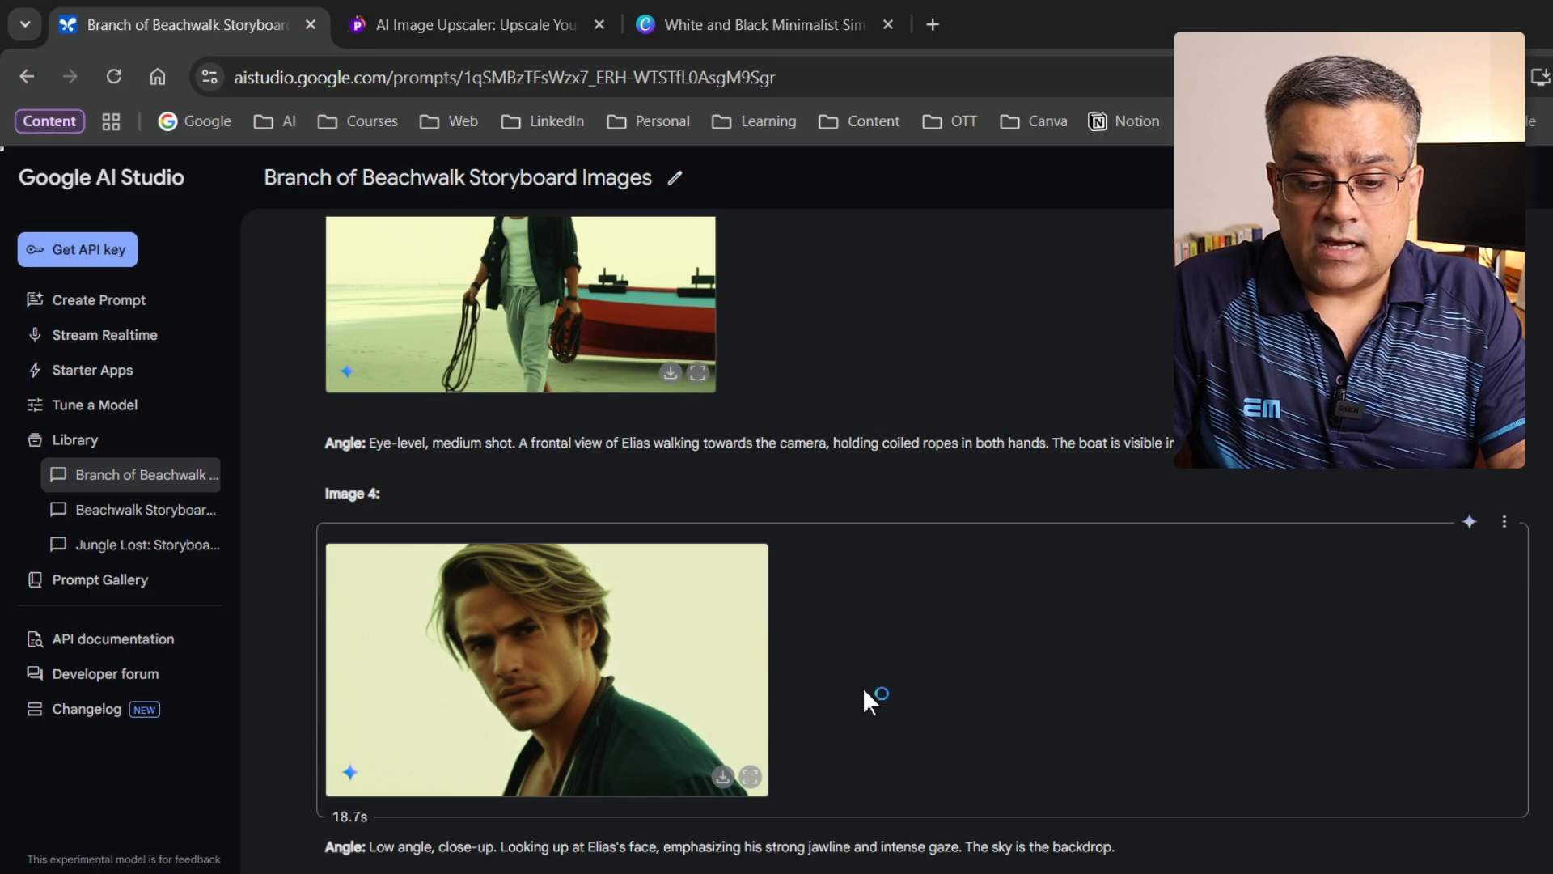
In Google AI Studio, branch the chat from the Image 4 close-up and run "Generate side shot of the same scene".
left_click(1389, 524)
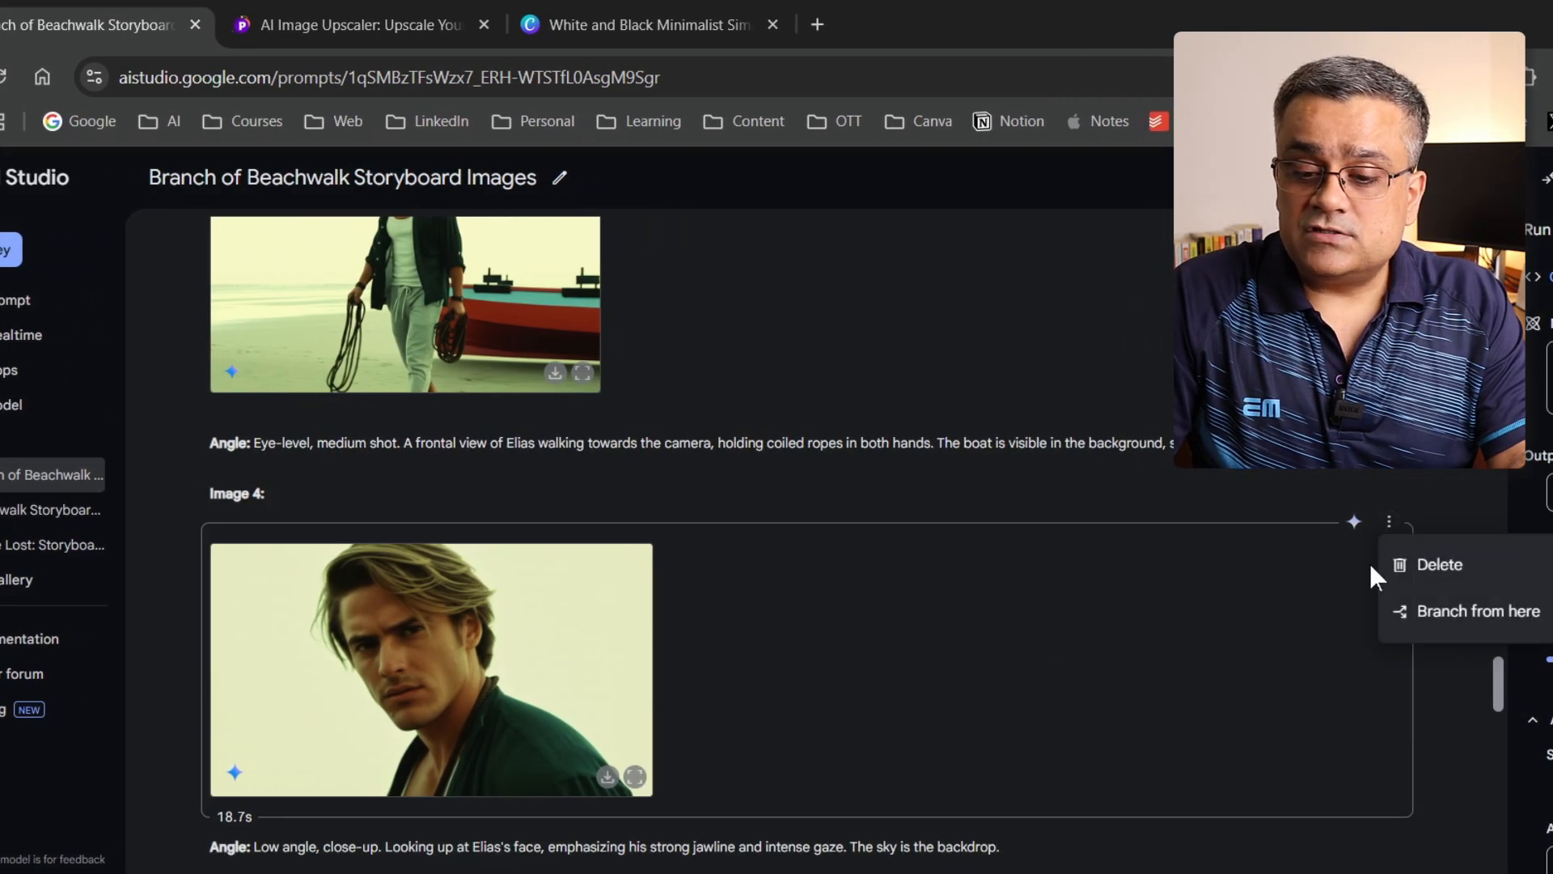
left_click(1446, 621)
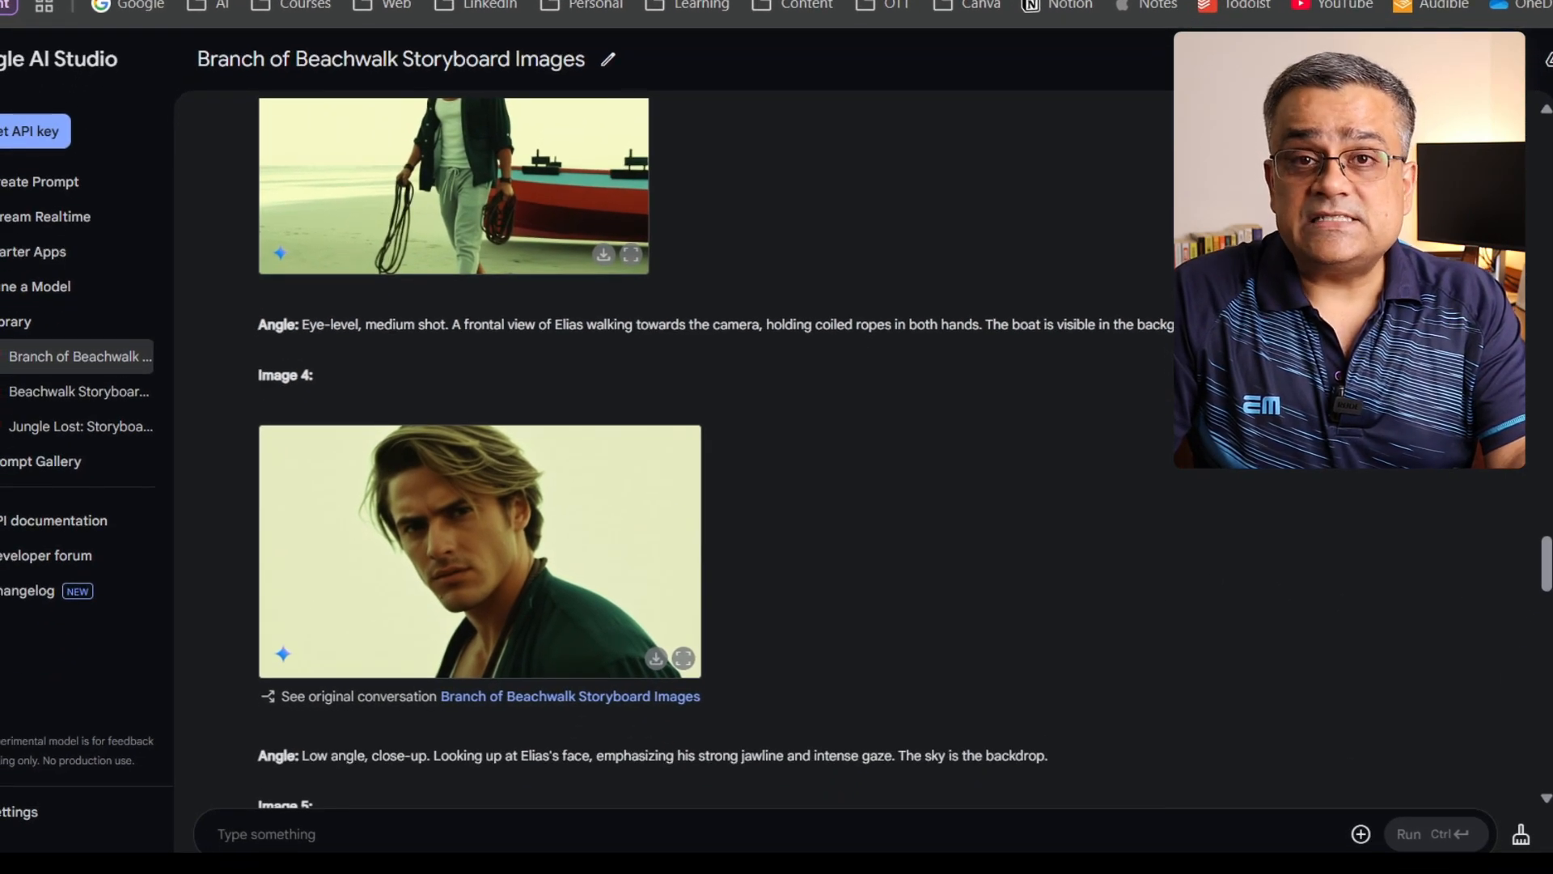
type("Generate side shot of the same scene")
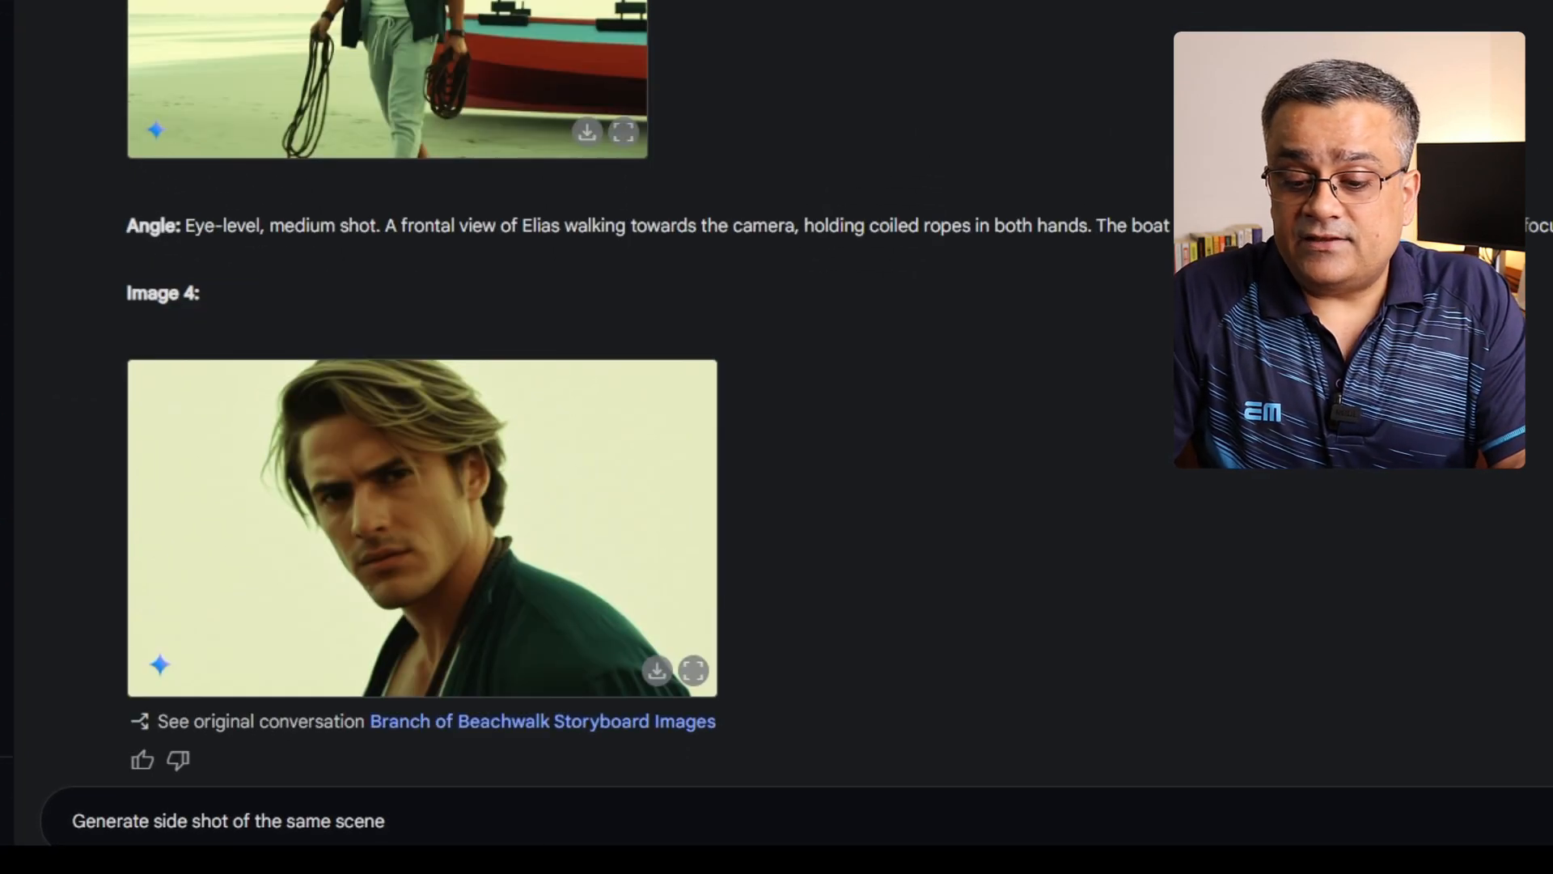
key("Return")
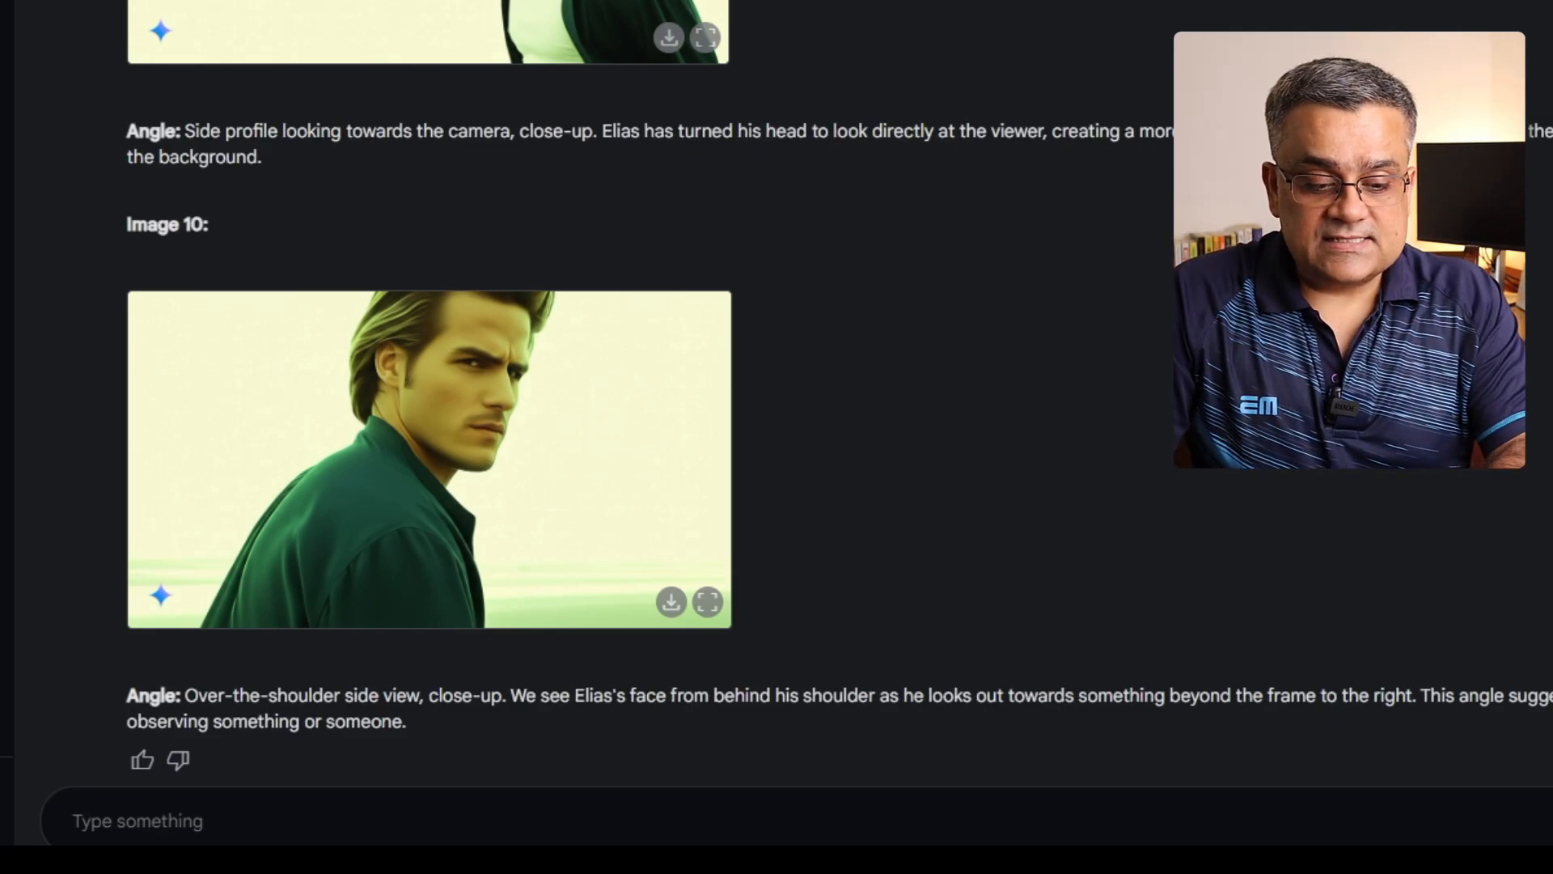
Run "Generate shot of the same scene where the character raised his hand" and examine the generated images for character consistency.
type("Generate shot of the same scene where the character raised his hand")
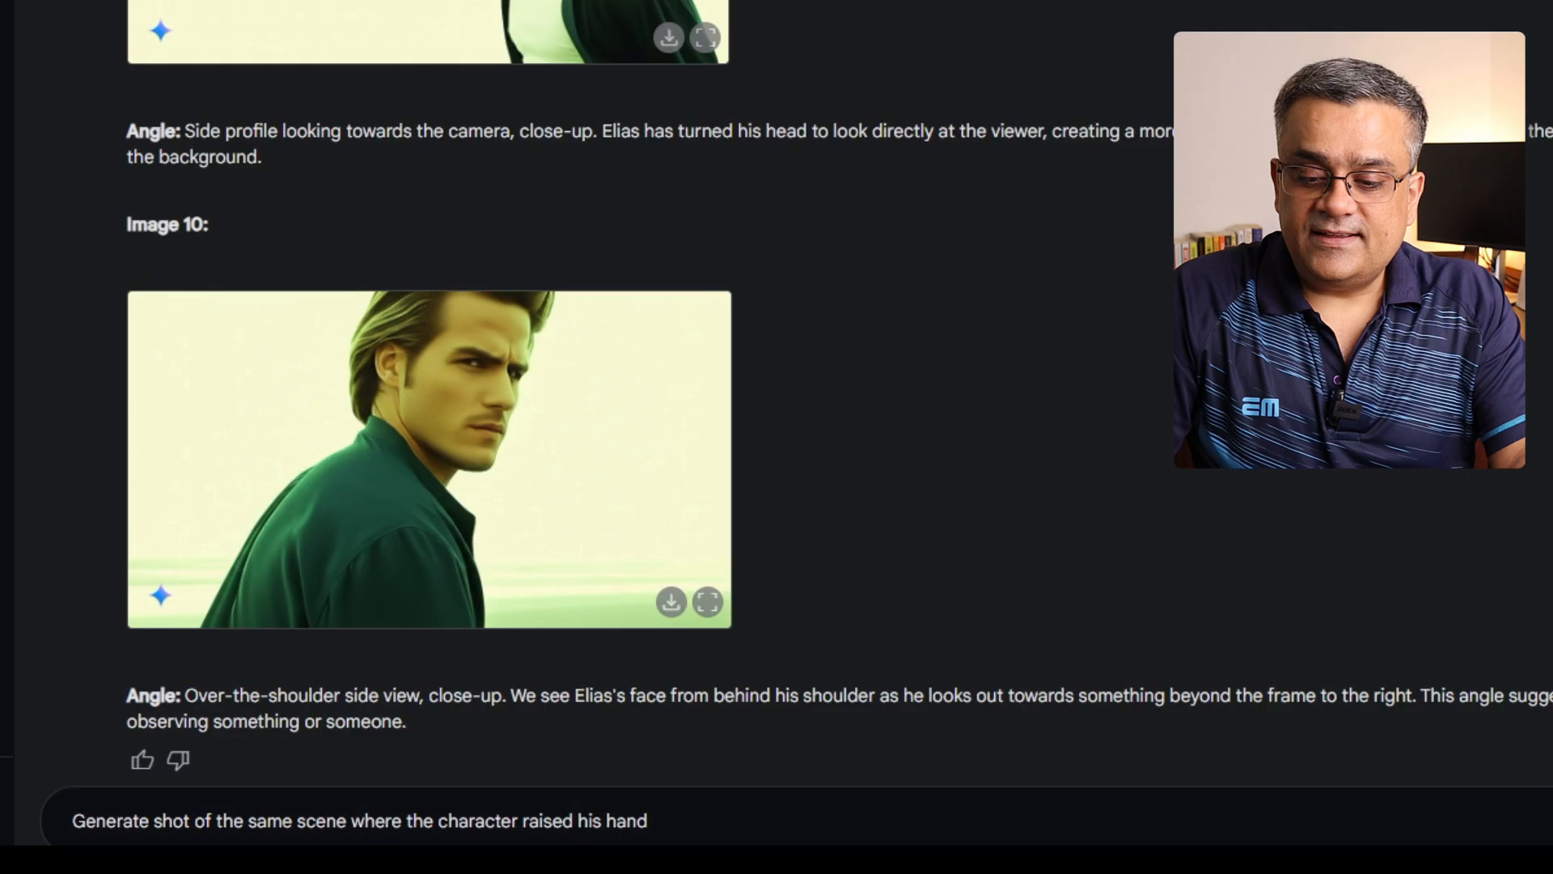
key("Return")
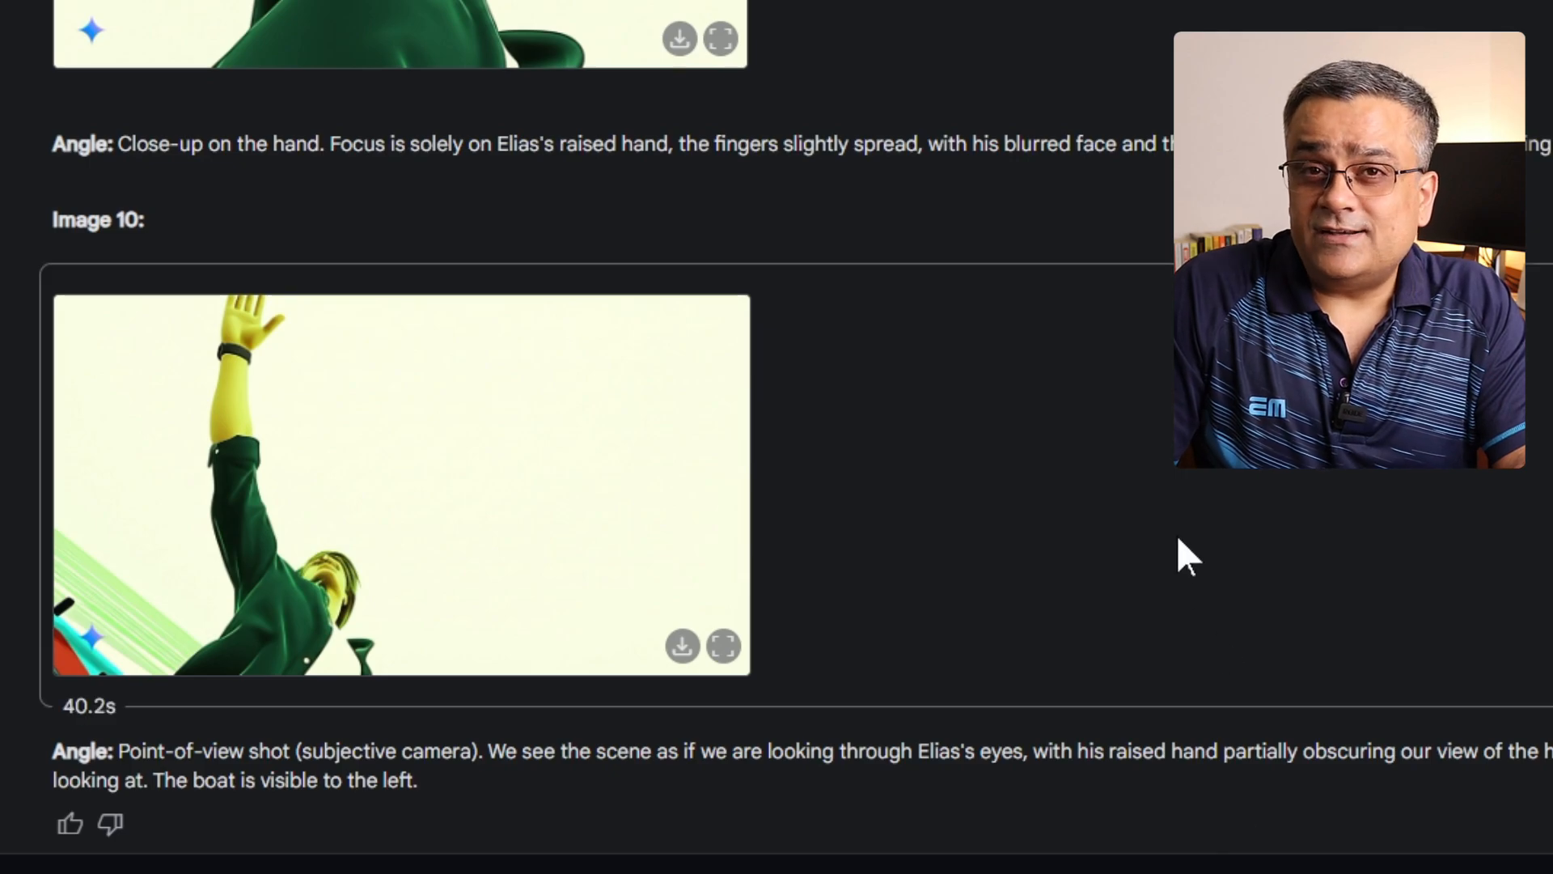
scroll(1178, 538, "up", 20)
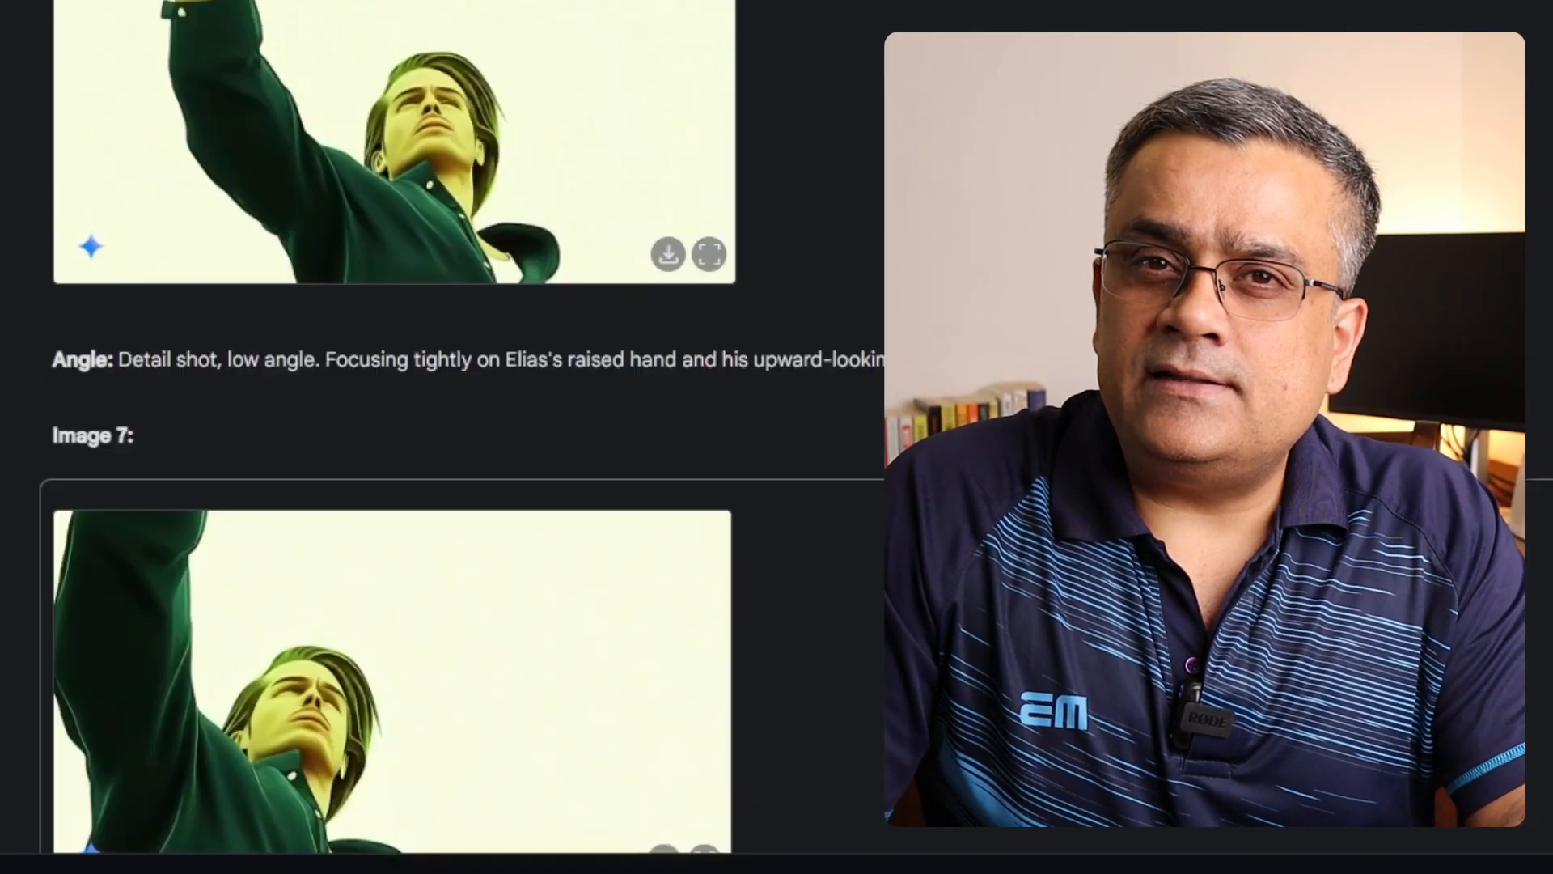
scroll(1178, 538, "up", 6)
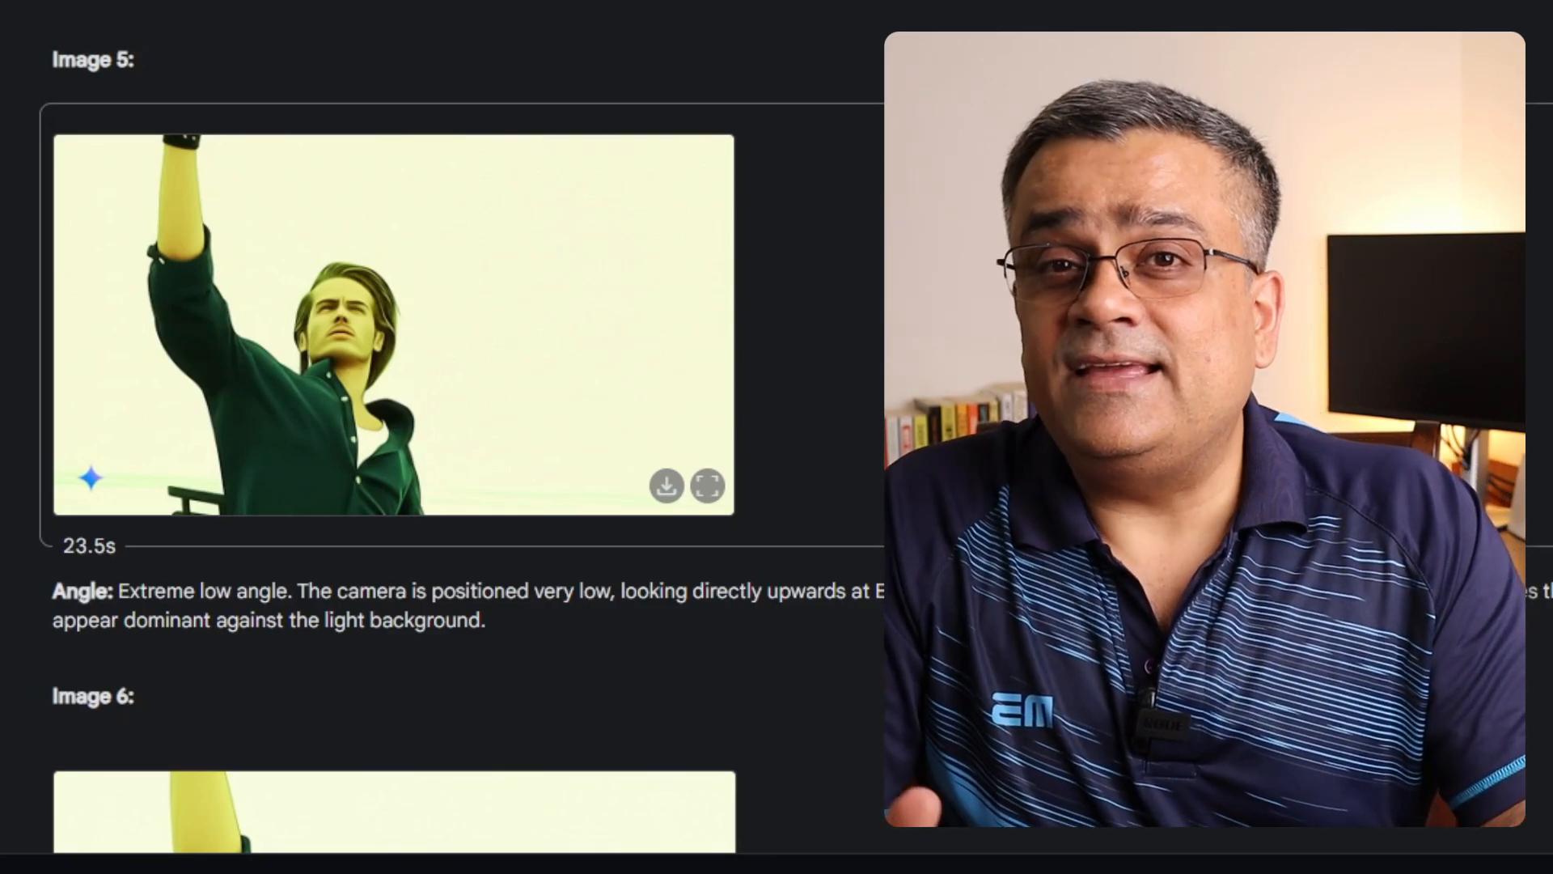
scroll(469, 437, "down", 20)
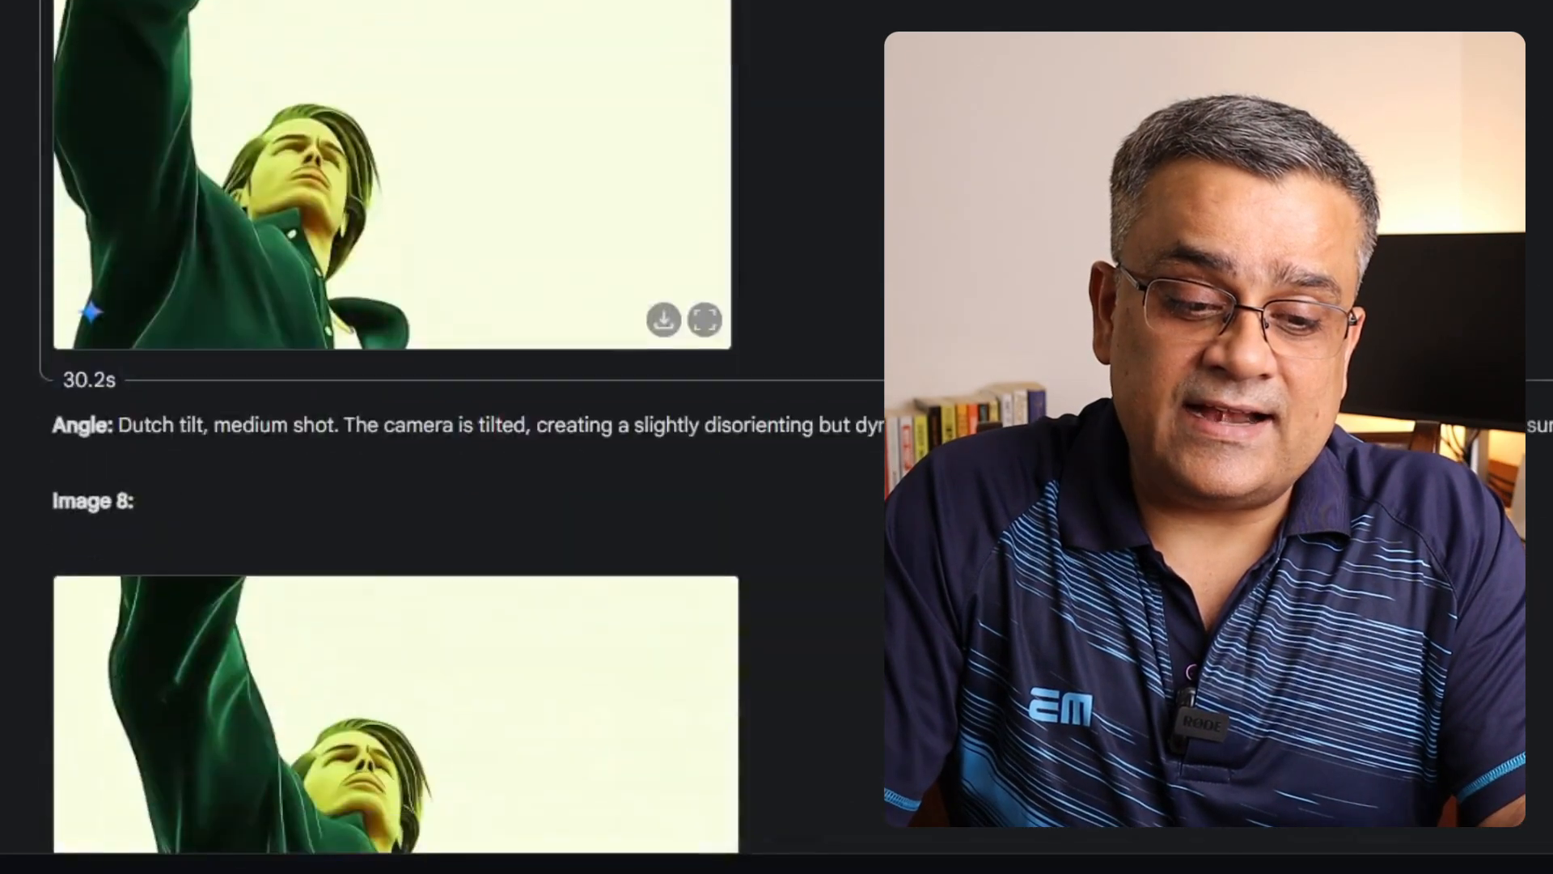
scroll(440, 492, "down", 1)
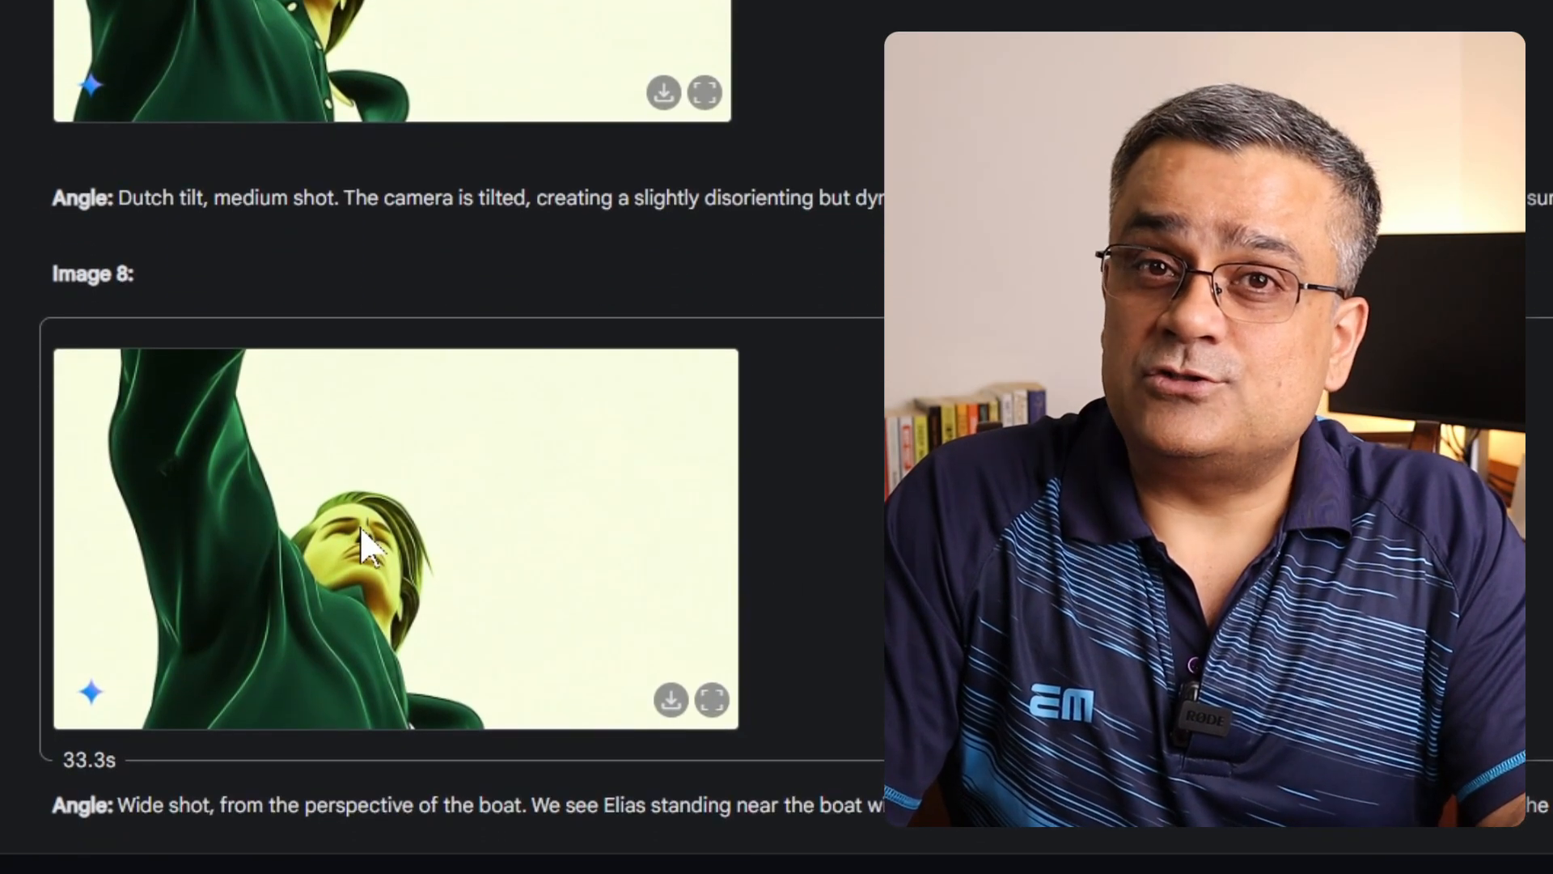